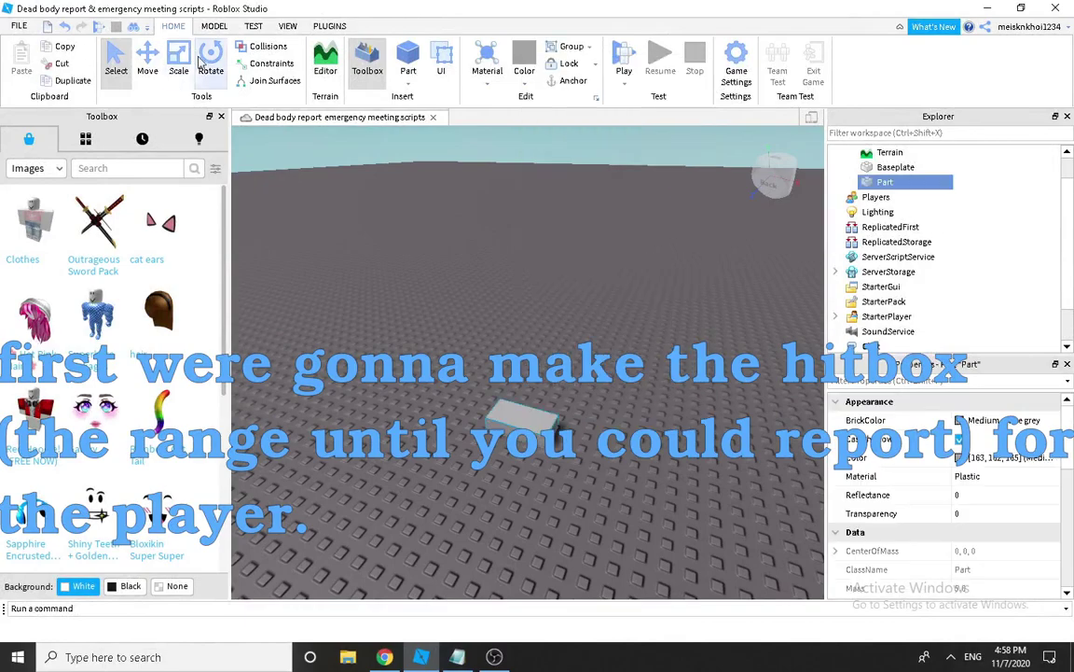
# Step: Scale the selected part on the baseplate into a wide, tall block that serves as the report hitbox
pyautogui.moveTo(542, 394); pyautogui.dragTo(598, 229)
pyautogui.moveTo(562, 281); pyautogui.dragTo(688, 334)
pyautogui.moveTo(688, 334); pyautogui.dragTo(571, 226, button='right')
pyautogui.moveTo(522, 218)
pyautogui.mouseDown()
pyautogui.moveTo(540, 274)
pyautogui.moveTo(534, 233)
pyautogui.mouseUp()
pyautogui.moveTo(719, 298); pyautogui.dragTo(628, 299)
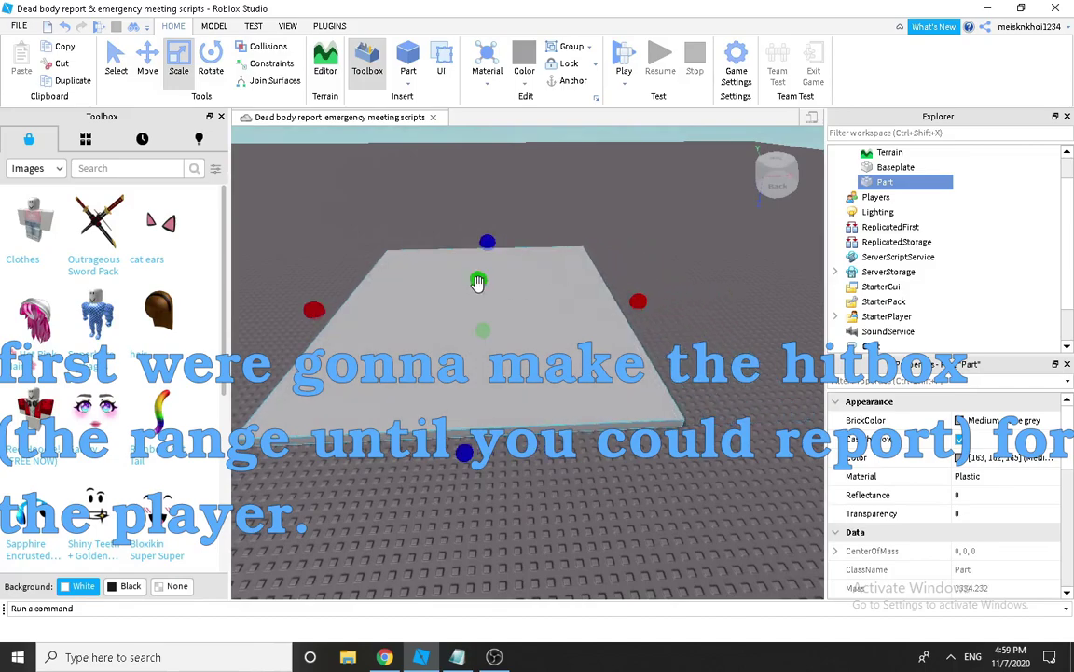
pyautogui.moveTo(476, 278); pyautogui.dragTo(471, 148)
# Step: Rename the scaled part to ReportHitbox
pyautogui.rightClick(881, 184)
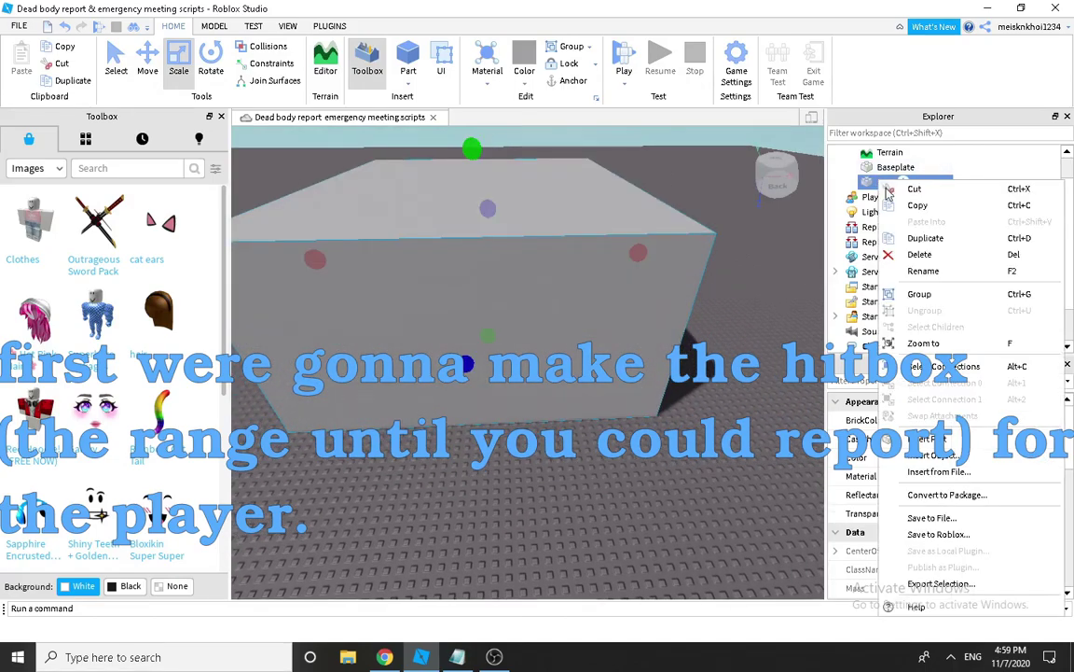
pyautogui.click(954, 271)
pyautogui.write('rEPORT')
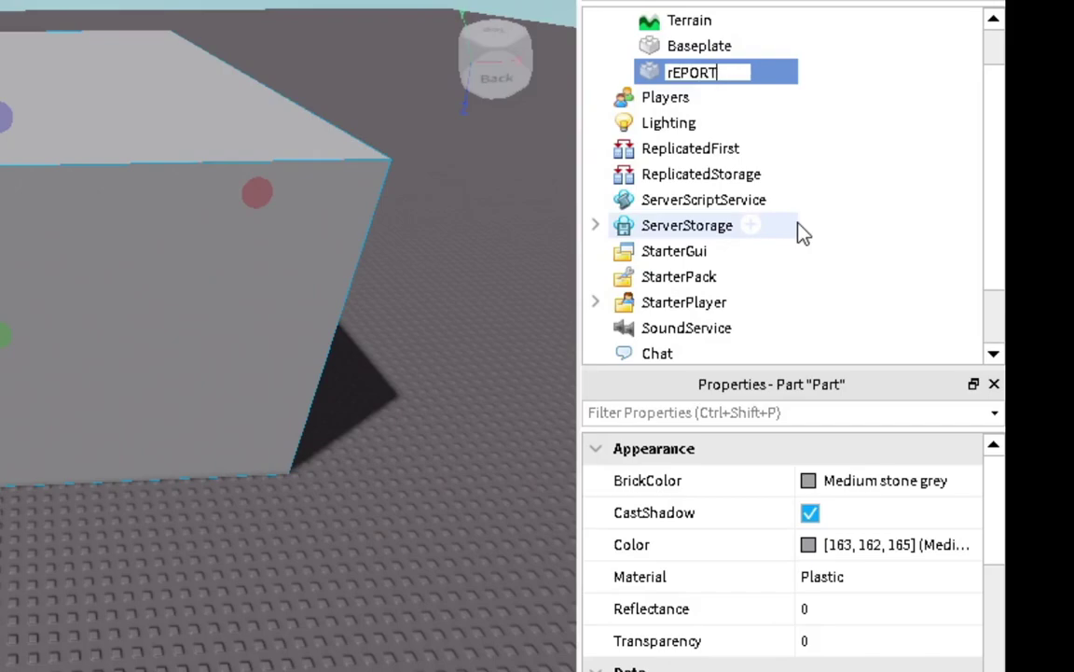
pyautogui.write('hITBOX')
pyautogui.press('BackSpace')
pyautogui.press('BackSpace')
pyautogui.press('BackSpace')
pyautogui.press('BackSpace')
pyautogui.press('BackSpace')
pyautogui.press('BackSpace')
pyautogui.press('BackSpace')
pyautogui.press('BackSpace')
pyautogui.press('BackSpace')
pyautogui.press('BackSpace')
pyautogui.press('BackSpace')
pyautogui.press('BackSpace')
pyautogui.write('Repor')
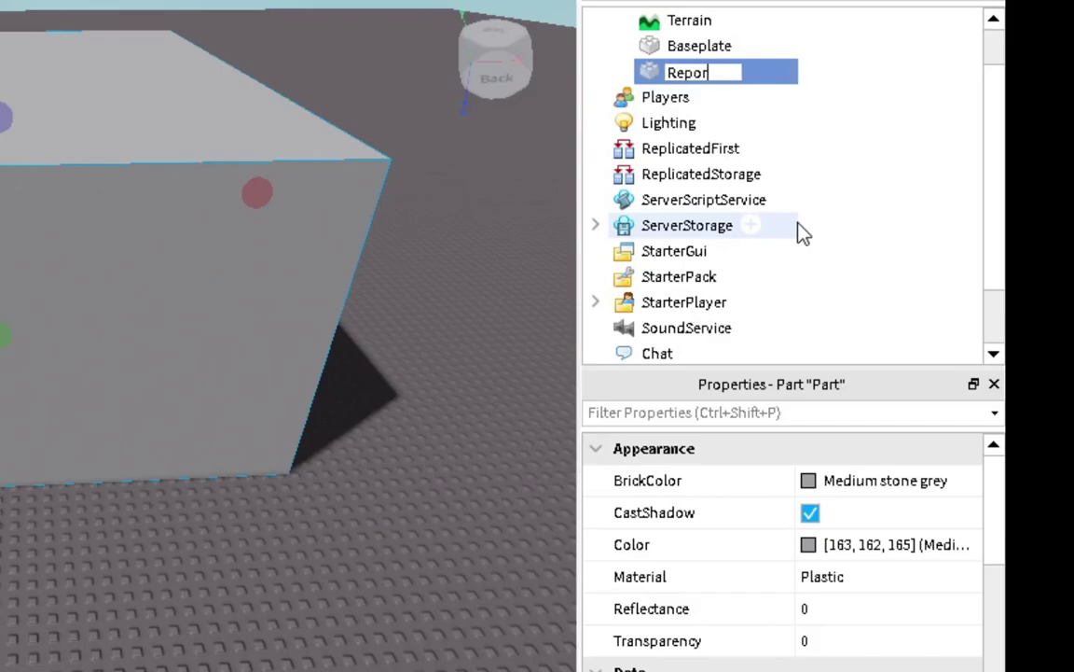
pyautogui.write('tHitbox')
pyautogui.press('Return')
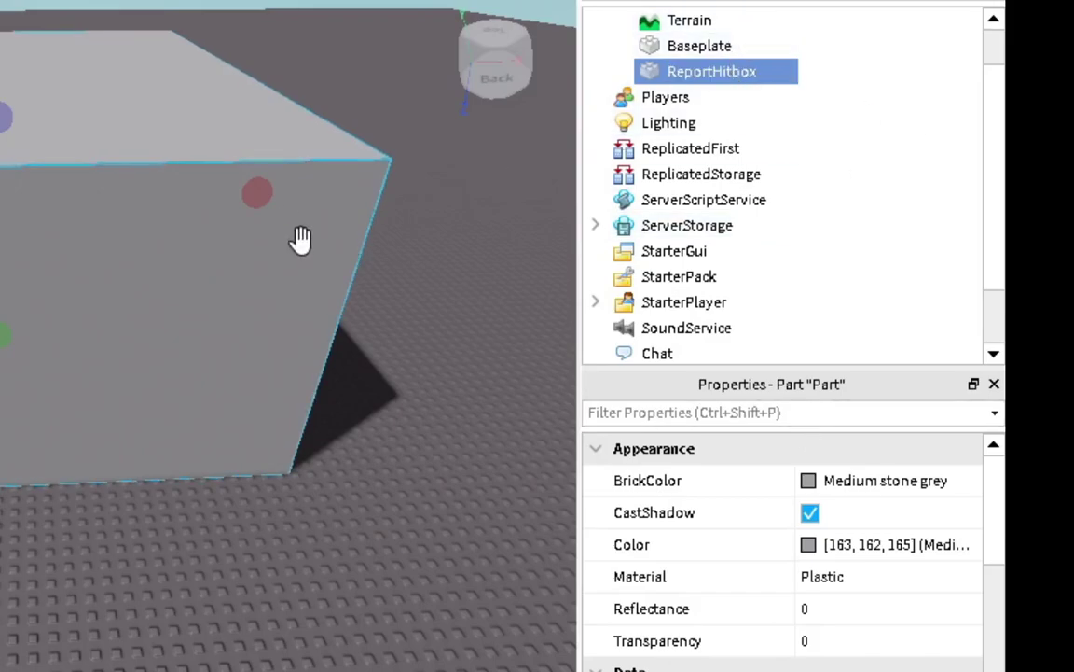
# Step: Set the transparency of ReportHitbox to 1
pyautogui.scroll(-3, 806, 560)
pyautogui.click(808, 608)
pyautogui.scroll(5, 826, 626)
pyautogui.click(840, 642)
pyautogui.write('1')
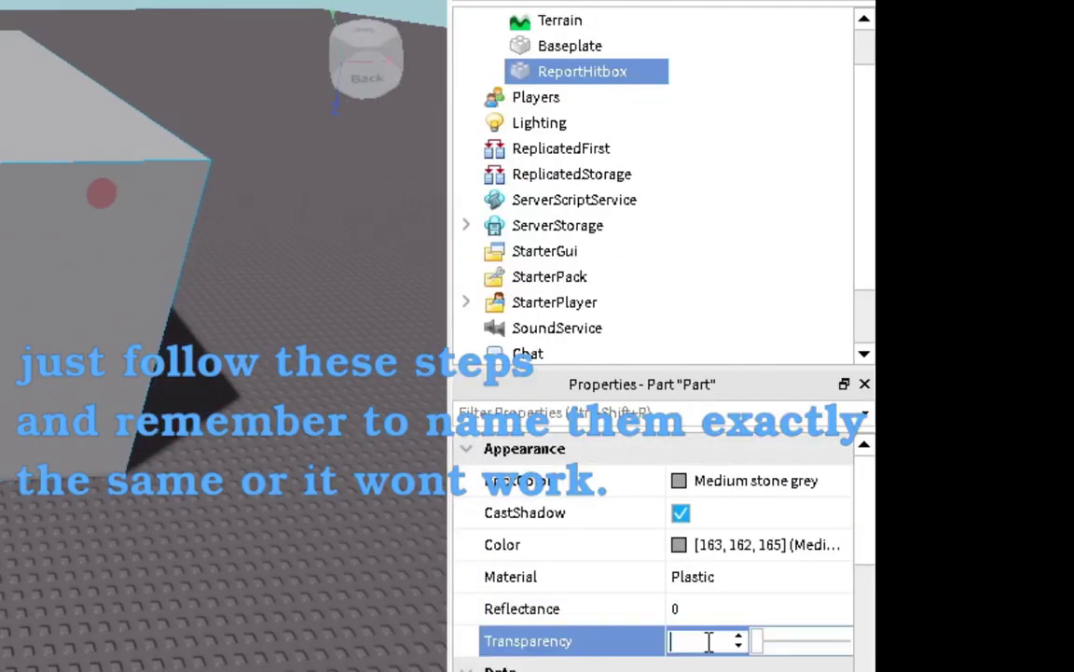
pyautogui.press('Return')
# Step: Put ReportHitbox in ReplicatedStorage, inside a new folder named Stuffs
pyautogui.moveTo(635, 67); pyautogui.dragTo(636, 176)
pyautogui.click(653, 152)
pyautogui.click(547, 163)
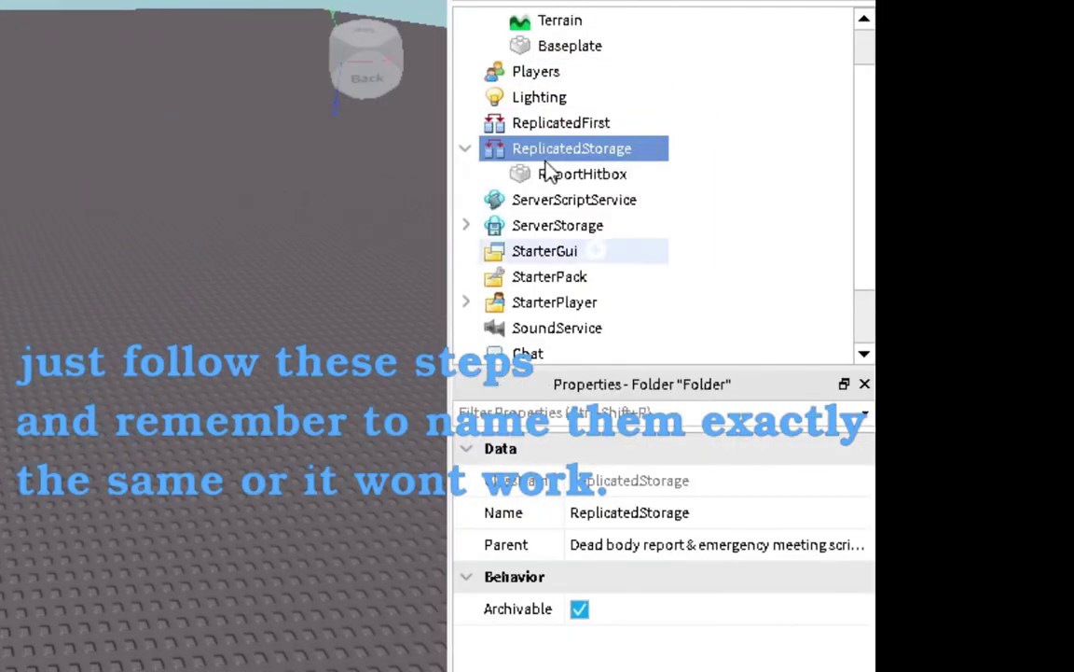
pyautogui.rightClick(549, 174)
pyautogui.click(684, 0)
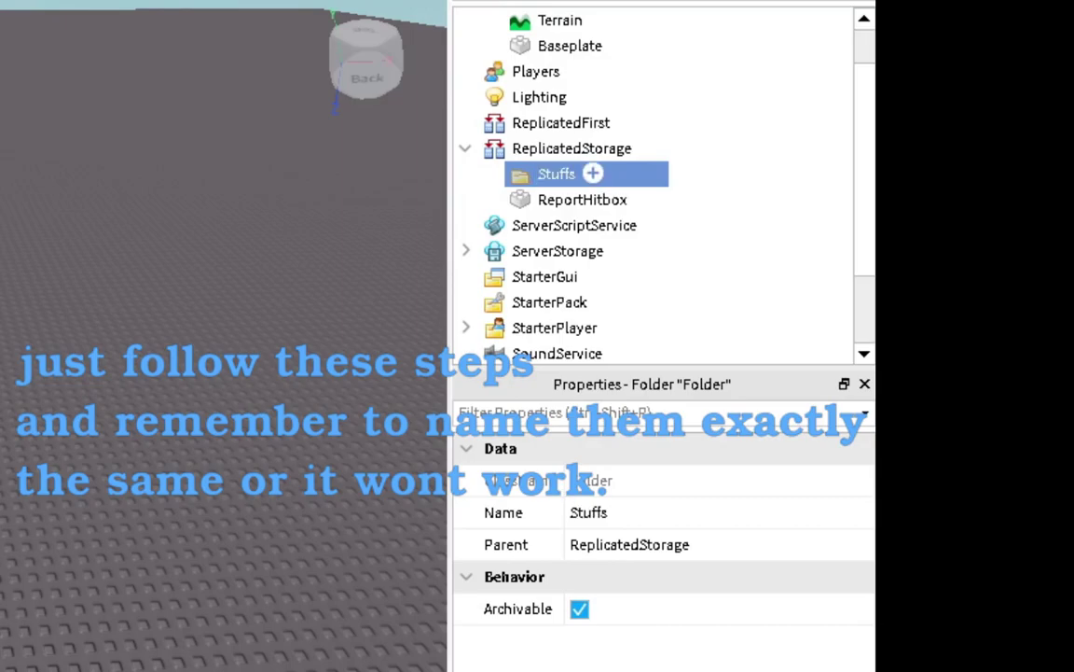
pyautogui.moveTo(582, 203); pyautogui.dragTo(611, 177)
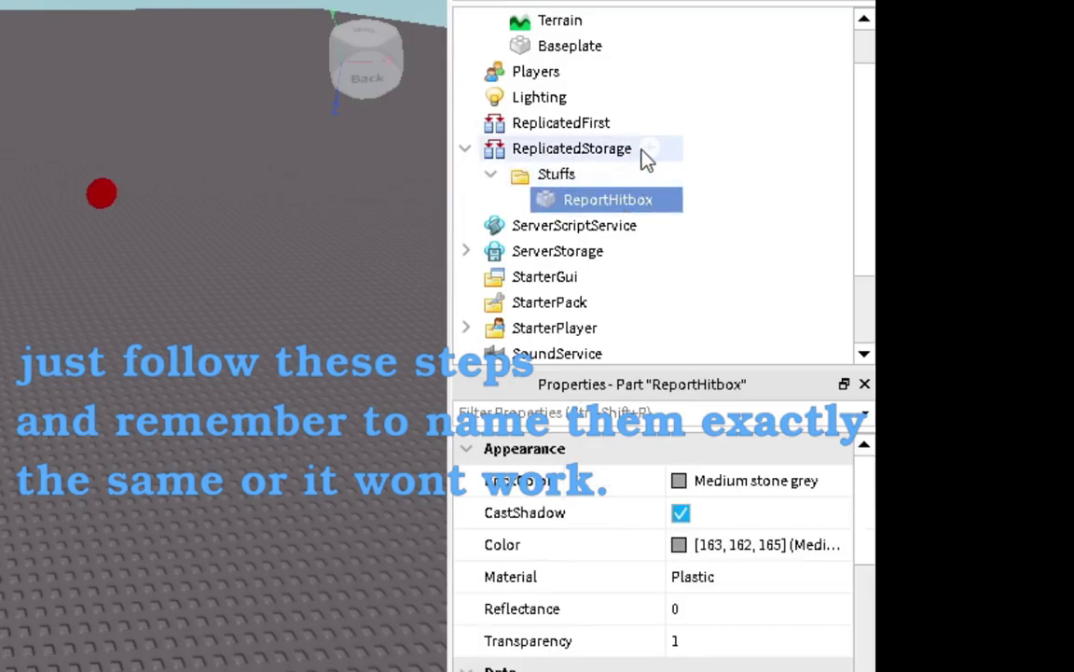
# Step: Add a remote event named StartReport directly under ReplicatedStorage
pyautogui.click(647, 148)
pyautogui.click(578, 319)
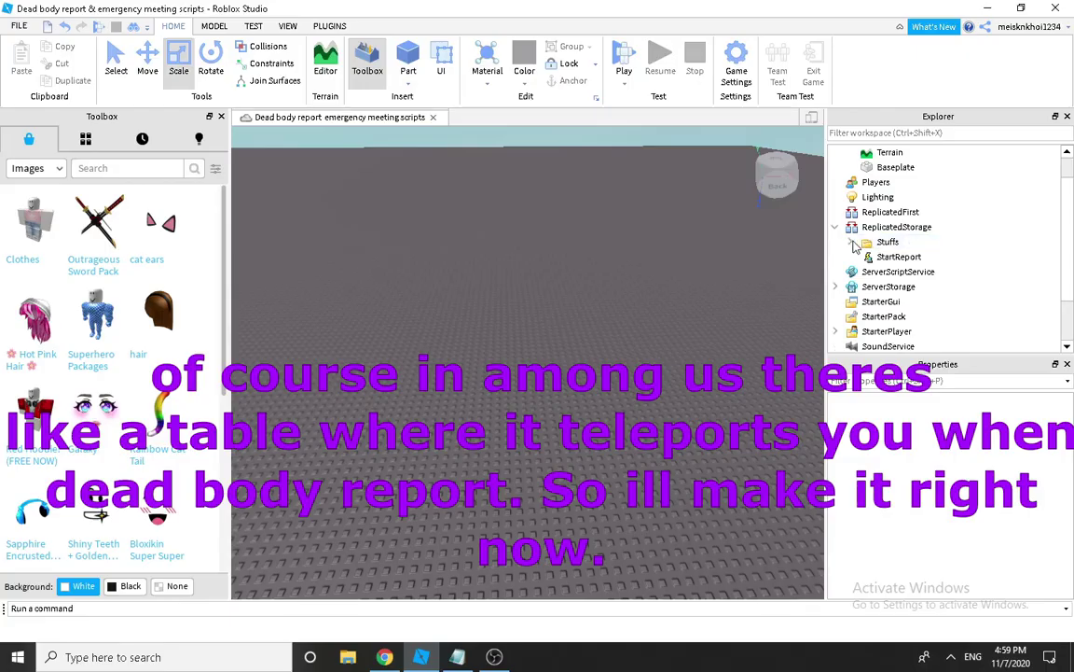
# Step: Insert a new part on the baseplate and scale it into a wide, low slab for the meeting table
pyautogui.rightClick(563, 364)
pyautogui.click(611, 342)
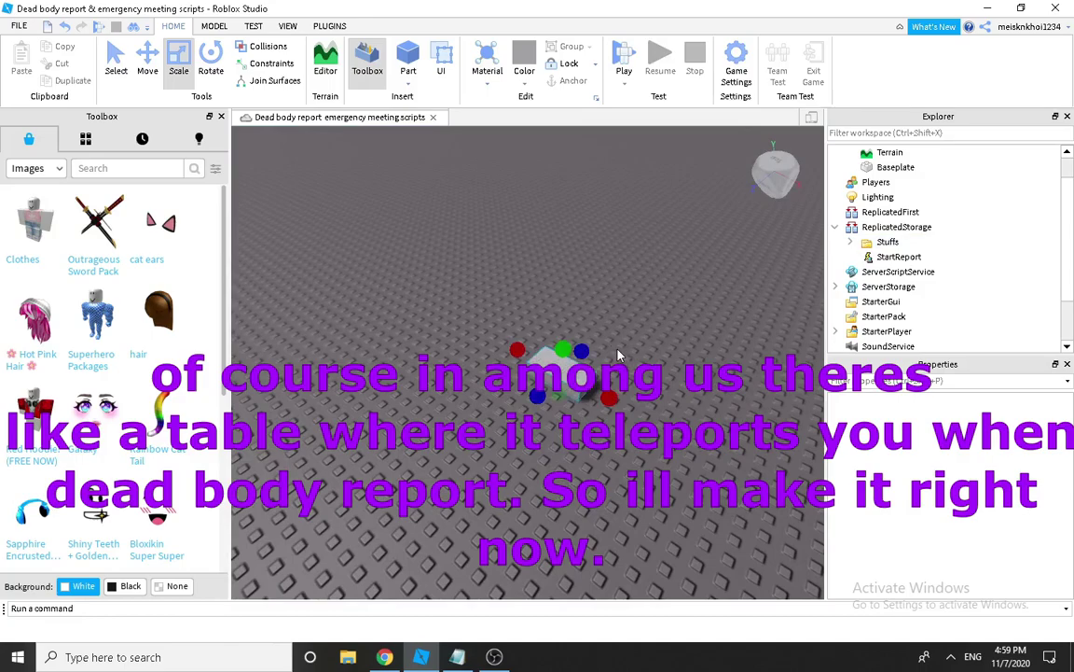
pyautogui.moveTo(617, 352); pyautogui.dragTo(587, 344, button='right')
pyautogui.moveTo(500, 331); pyautogui.dragTo(630, 262)
pyautogui.moveTo(580, 339); pyautogui.dragTo(647, 394)
pyautogui.moveTo(672, 281); pyautogui.dragTo(725, 248)
pyautogui.moveTo(720, 378); pyautogui.dragTo(816, 438)
pyautogui.moveTo(660, 309); pyautogui.dragTo(655, 281)
pyautogui.moveTo(655, 283); pyautogui.dragTo(678, 289, button='right')
pyautogui.moveTo(674, 358); pyautogui.dragTo(703, 361)
# Step: Set the table slab's material to WoodPlanks
pyautogui.click(979, 479)
pyautogui.click(985, 512)
pyautogui.click(986, 477)
pyautogui.scroll(-4, 986, 550)
pyautogui.click(981, 591)
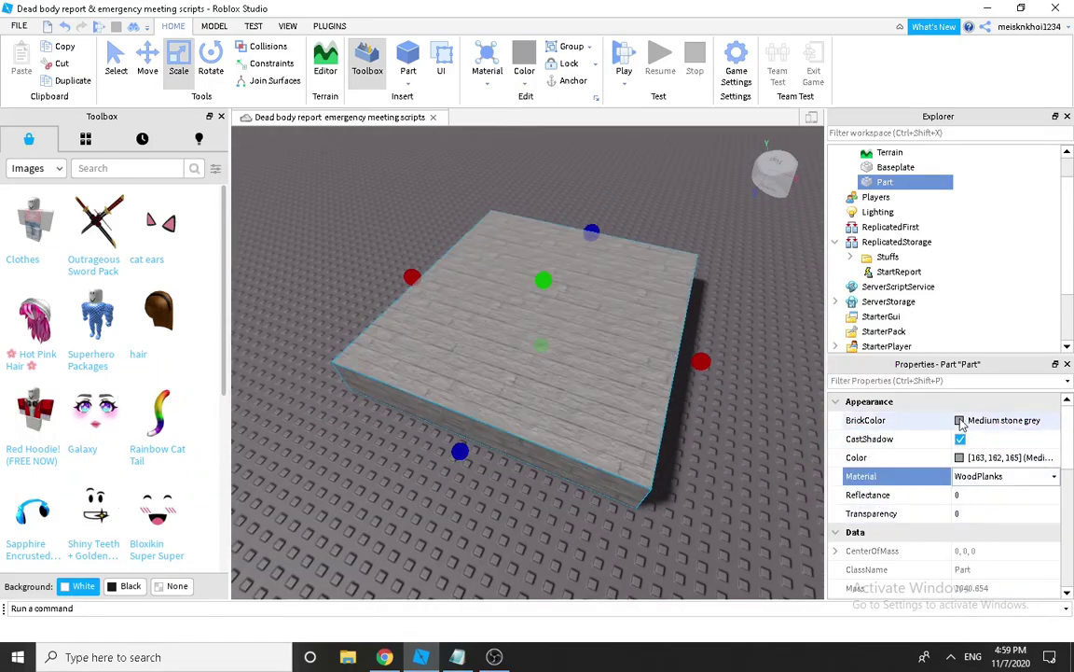
# Step: Set the table slab's BrickColor to Nougat
pyautogui.click(962, 423)
pyautogui.click(983, 332)
pyautogui.click(988, 422)
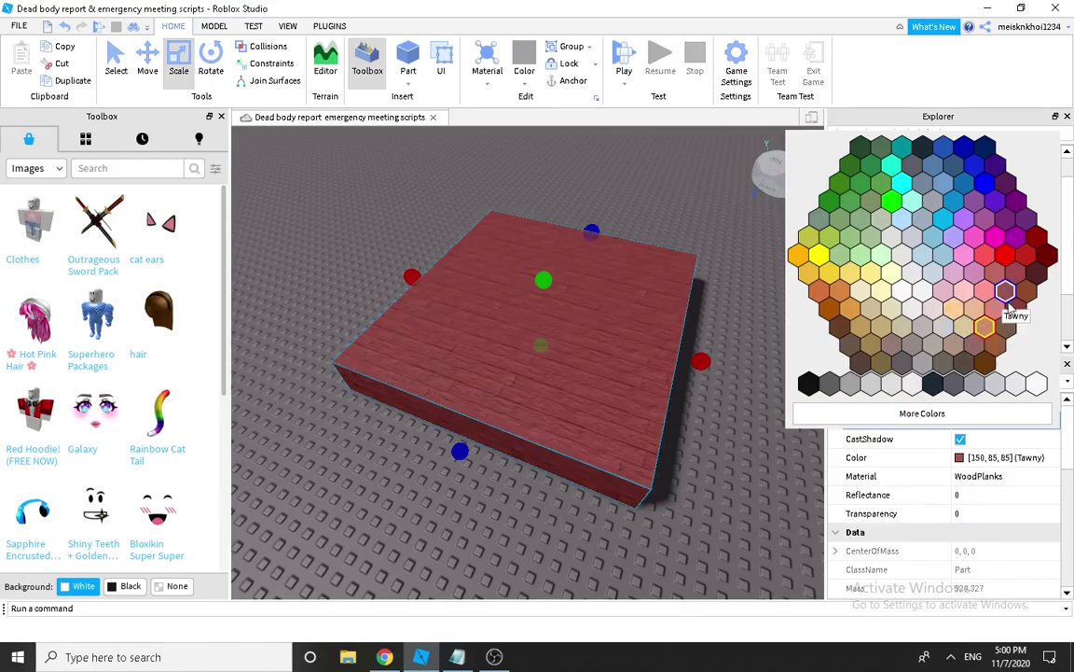
pyautogui.click(985, 327)
pyautogui.click(737, 399)
# Step: Rename the table part to MainTable
pyautogui.moveTo(728, 395); pyautogui.dragTo(726, 396, button='right')
pyautogui.press('d')
pyautogui.press('w')
pyautogui.doubleClick(886, 185)
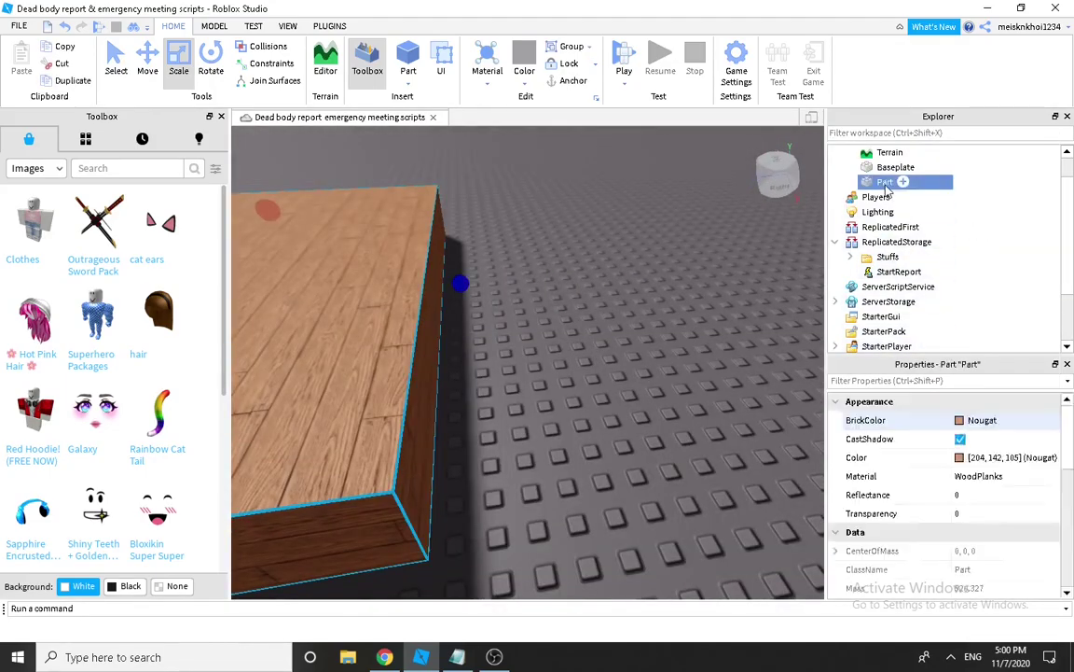
# Step: Insert a part beside the table and scale it into a low, square seat pad
pyautogui.rightClick(620, 410)
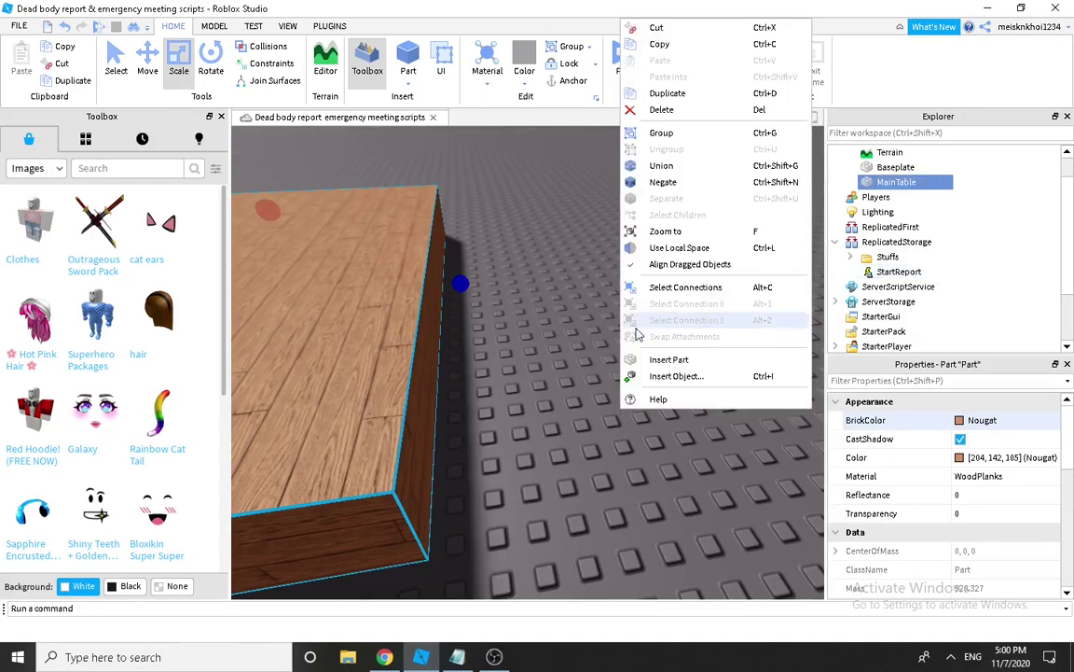
pyautogui.click(575, 455)
pyautogui.rightClick(576, 455)
pyautogui.click(641, 403)
pyautogui.moveTo(621, 465); pyautogui.dragTo(561, 326)
pyautogui.moveTo(580, 321); pyautogui.dragTo(606, 323)
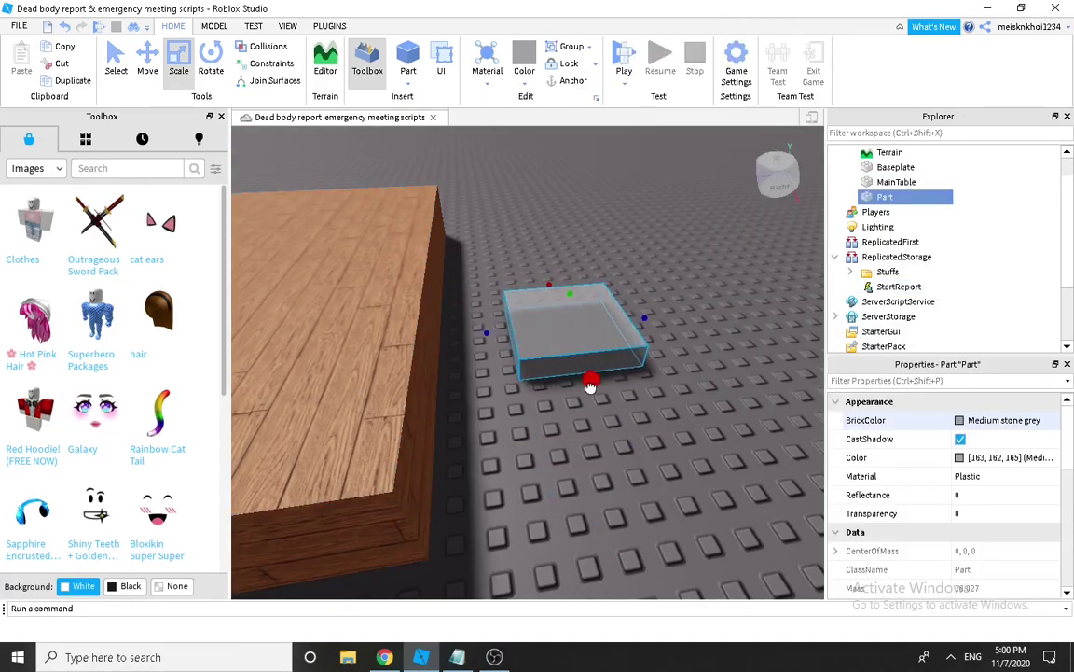
pyautogui.moveTo(591, 388); pyautogui.dragTo(592, 385)
# Step: Rename the seat part to Chair
pyautogui.rightClick(885, 197)
pyautogui.click(924, 293)
pyautogui.write('Chair')
pyautogui.press('Return')
# Step: Anchor the Chair and MainTable parts, then clear the selection
pyautogui.scroll(-3, 953, 485)
pyautogui.scroll(-1, 953, 487)
pyautogui.click(960, 513)
pyautogui.click(884, 184)
pyautogui.press('Down')
pyautogui.press('Down')
pyautogui.press('Down')
pyautogui.press('Down')
pyautogui.press('Down')
pyautogui.press('Down')
pyautogui.press('Down')
pyautogui.click(691, 348)
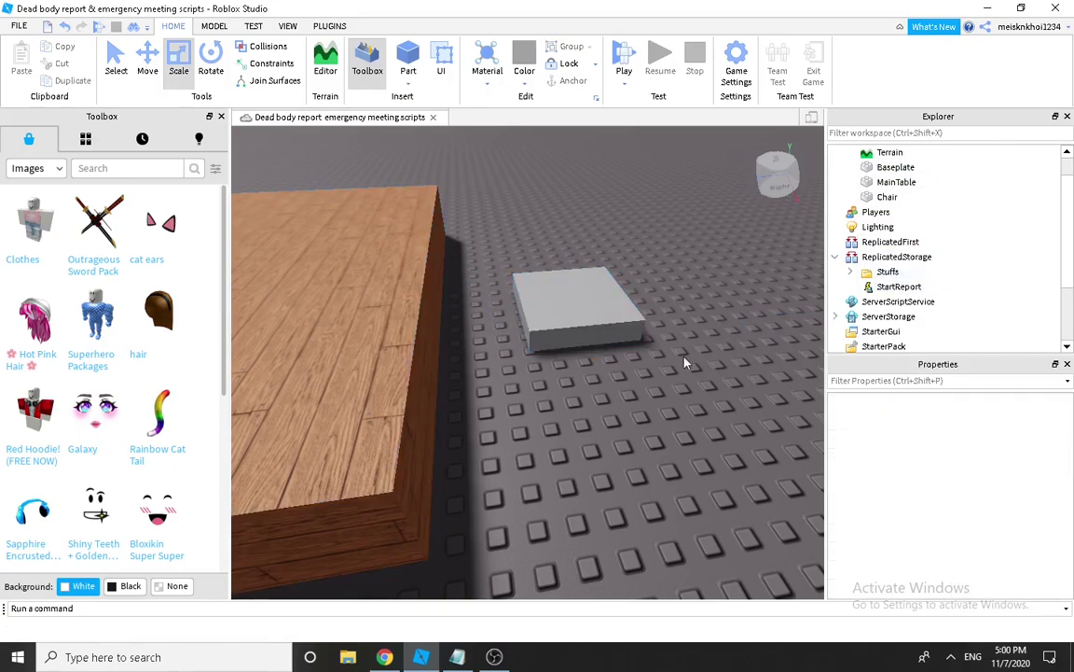
# Step: Duplicate the chair and space the copies evenly along the first side of the table
pyautogui.moveTo(691, 348); pyautogui.dragTo(497, 339, button='right')
pyautogui.click(112, 55)
pyautogui.rightClick(500, 316)
pyautogui.click(546, 74)
pyautogui.rightClick(636, 269)
pyautogui.moveTo(520, 316); pyautogui.dragTo(387, 381)
pyautogui.click(685, 343)
pyautogui.rightClick(389, 381)
pyautogui.click(457, 84)
pyautogui.moveTo(477, 224); pyautogui.dragTo(410, 280, button='right')
pyautogui.moveTo(317, 392); pyautogui.dragTo(645, 261)
pyautogui.moveTo(645, 261); pyautogui.dragTo(510, 374, button='right')
# Step: Duplicate more chairs and place them around the corner along the second side of the table
pyautogui.rightClick(510, 374)
pyautogui.click(558, 79)
pyautogui.moveTo(519, 374); pyautogui.dragTo(731, 384)
pyautogui.rightClick(638, 386)
pyautogui.click(685, 90)
pyautogui.press('d')
pyautogui.rightClick(614, 387)
pyautogui.click(662, 90)
pyautogui.moveTo(731, 385); pyautogui.dragTo(708, 411, button='right')
# Step: Duplicate further chairs and line them up along the third side of the table
pyautogui.rightClick(583, 509)
pyautogui.click(640, 220)
pyautogui.moveTo(590, 493); pyautogui.dragTo(642, 409)
pyautogui.rightClick(640, 404)
pyautogui.click(687, 105)
pyautogui.moveTo(643, 378); pyautogui.dragTo(504, 383, button='right')
pyautogui.moveTo(495, 382); pyautogui.dragTo(648, 282)
pyautogui.rightClick(564, 346)
pyautogui.click(653, 75)
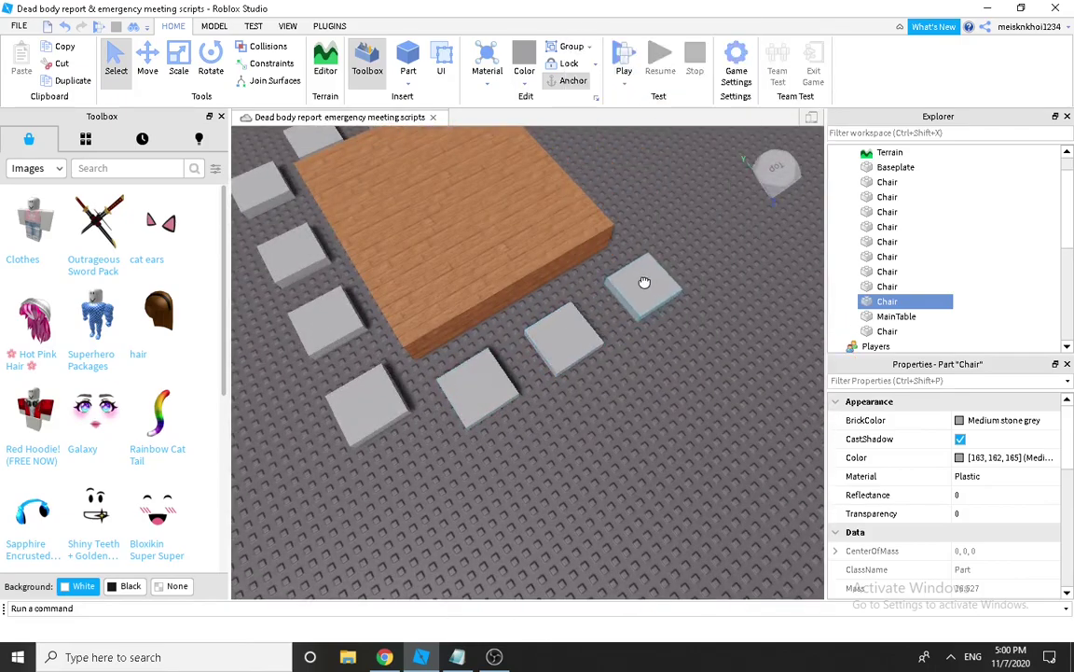
pyautogui.moveTo(649, 284); pyautogui.dragTo(560, 298, button='right')
# Step: Duplicate the last chairs along the fourth side to complete a ring of 14 chairs around the table
pyautogui.rightClick(563, 530)
pyautogui.click(611, 231)
pyautogui.moveTo(693, 364); pyautogui.dragTo(746, 367, button='right')
pyautogui.moveTo(527, 401); pyautogui.dragTo(616, 279)
pyautogui.rightClick(606, 368)
pyautogui.click(657, 76)
pyautogui.rightClick(617, 280)
pyautogui.click(661, 354)
pyautogui.moveTo(653, 373); pyautogui.dragTo(541, 513, button='right')
pyautogui.moveTo(535, 513); pyautogui.dragTo(604, 377)
pyautogui.rightClick(572, 435)
pyautogui.click(621, 140)
pyautogui.moveTo(606, 392); pyautogui.dragTo(629, 429, button='right')
pyautogui.click(629, 429)
# Step: Group the table and all the chairs into one model and name it DiscussingTable
pyautogui.scroll(-4, 628, 429)
pyautogui.moveTo(406, 208); pyautogui.dragTo(709, 471)
pyautogui.rightClick(751, 127)
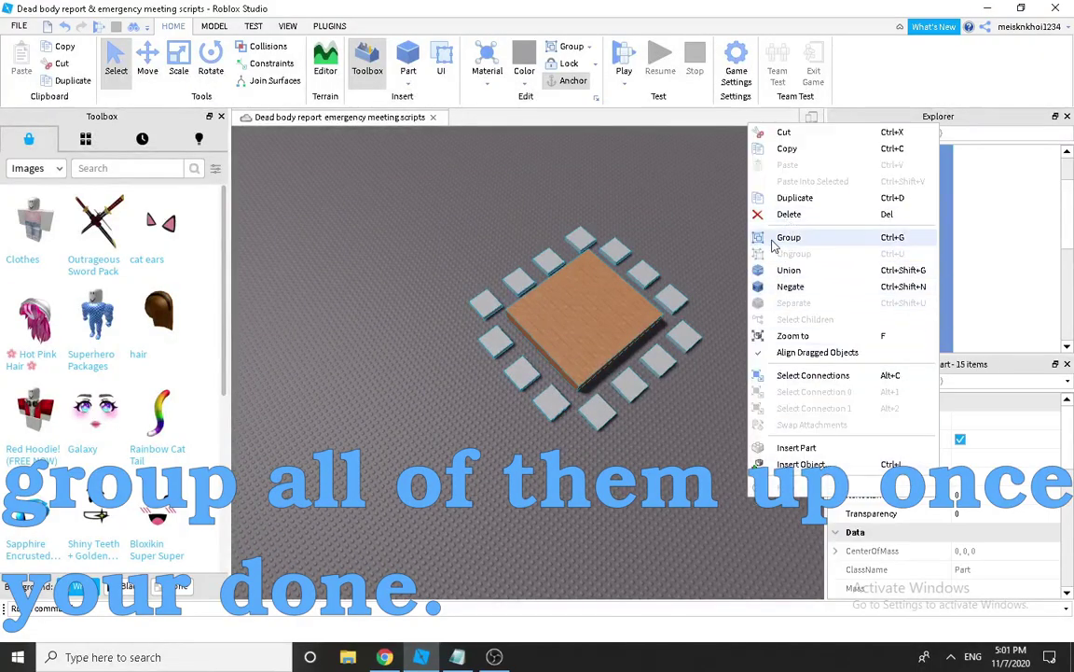
pyautogui.click(788, 239)
pyautogui.rightClick(873, 155)
pyautogui.click(936, 243)
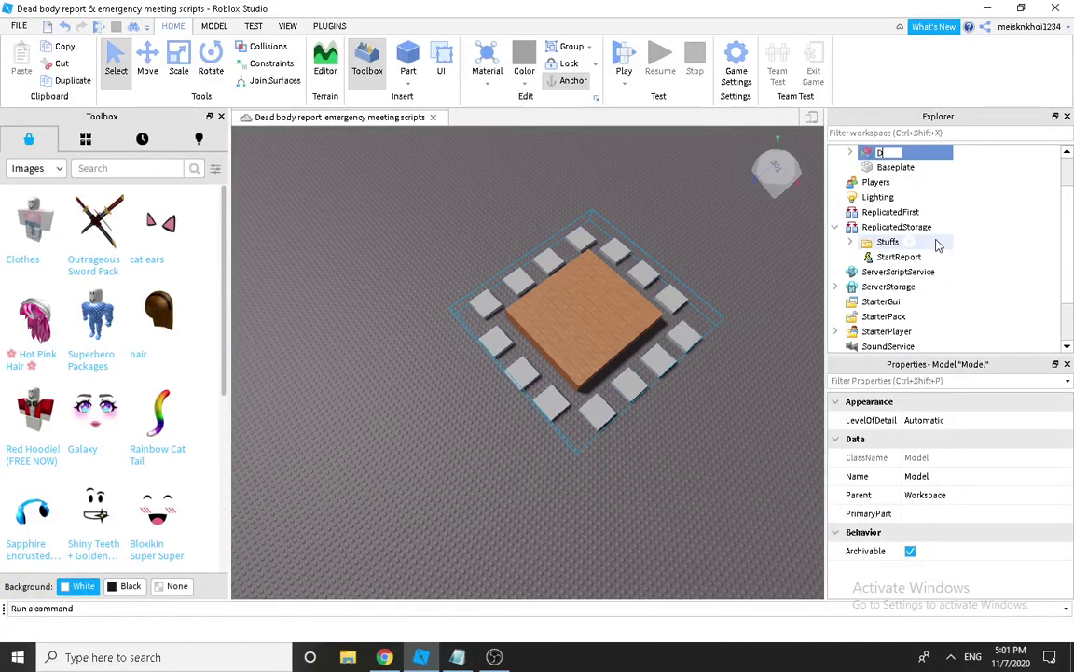
pyautogui.write('DiscussingTable')
pyautogui.press('Return')
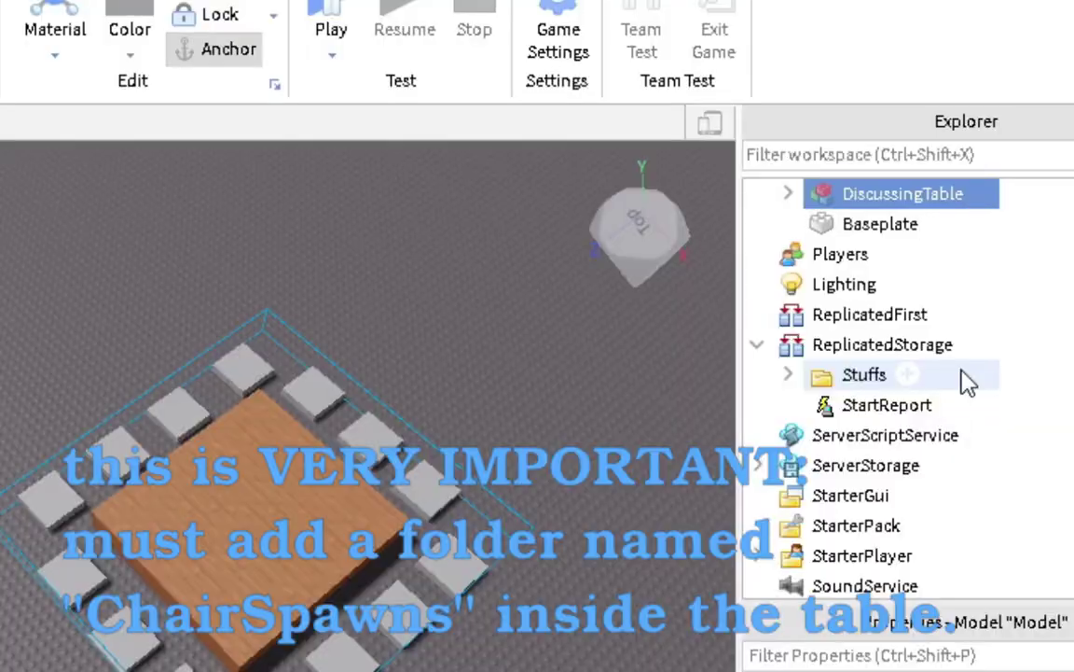
# Step: Add a folder named ChairSpawns inside the DiscussingTable model
pyautogui.click(850, 152)
pyautogui.moveTo(974, 166); pyautogui.dragTo(901, 214)
pyautogui.moveTo(893, 331); pyautogui.dragTo(1031, 319)
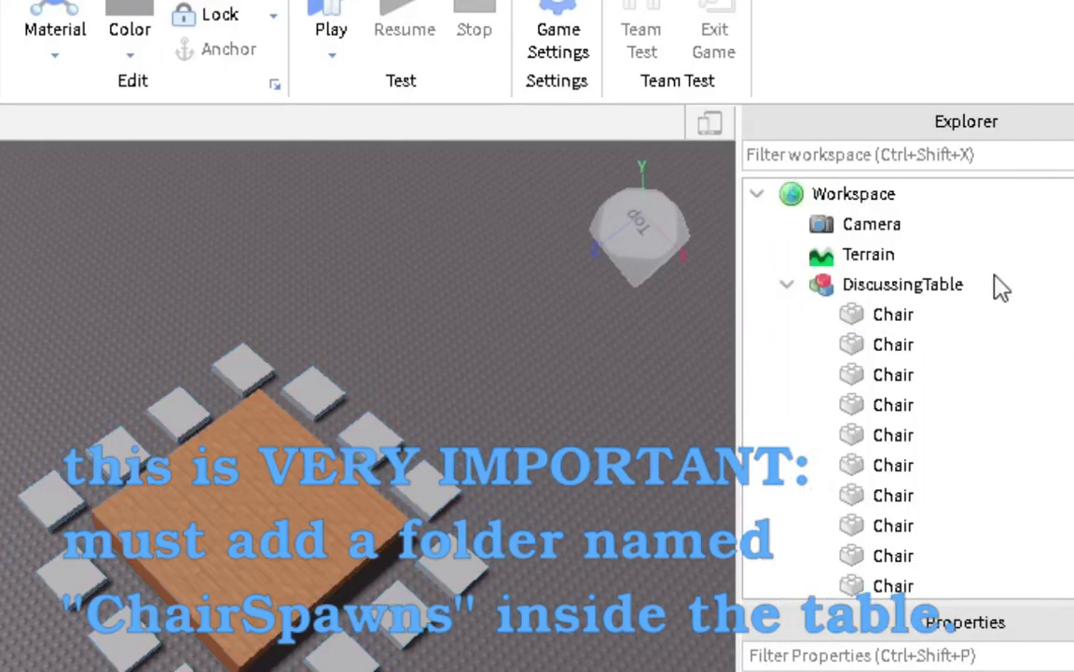
pyautogui.click(986, 284)
pyautogui.write('s')
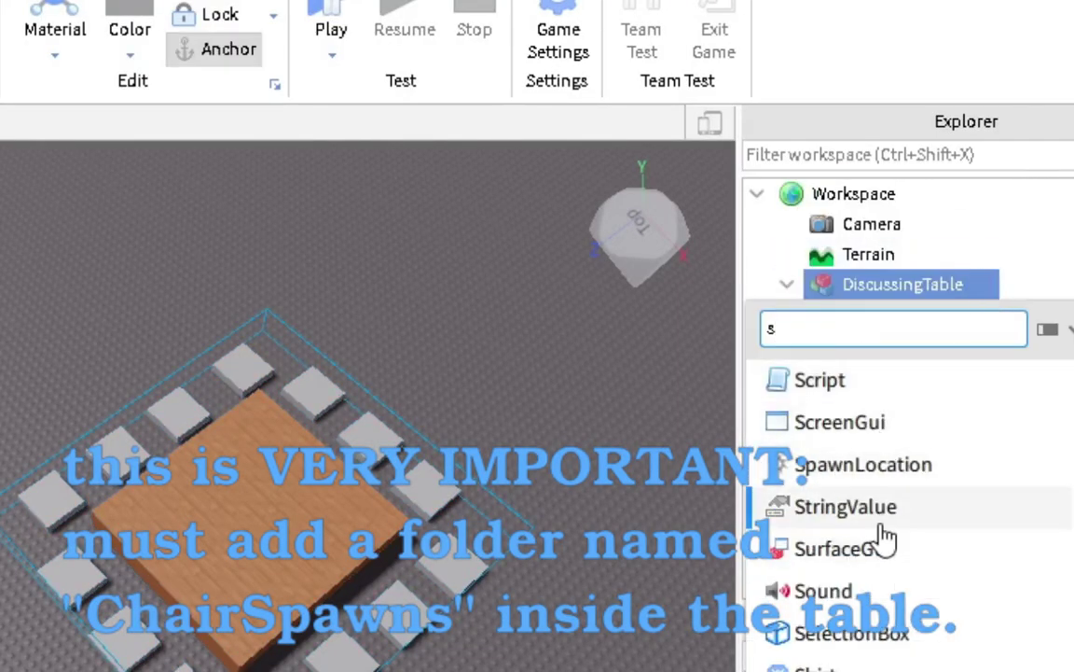
pyautogui.press('BackSpace')
pyautogui.write('f')
pyautogui.click(881, 381)
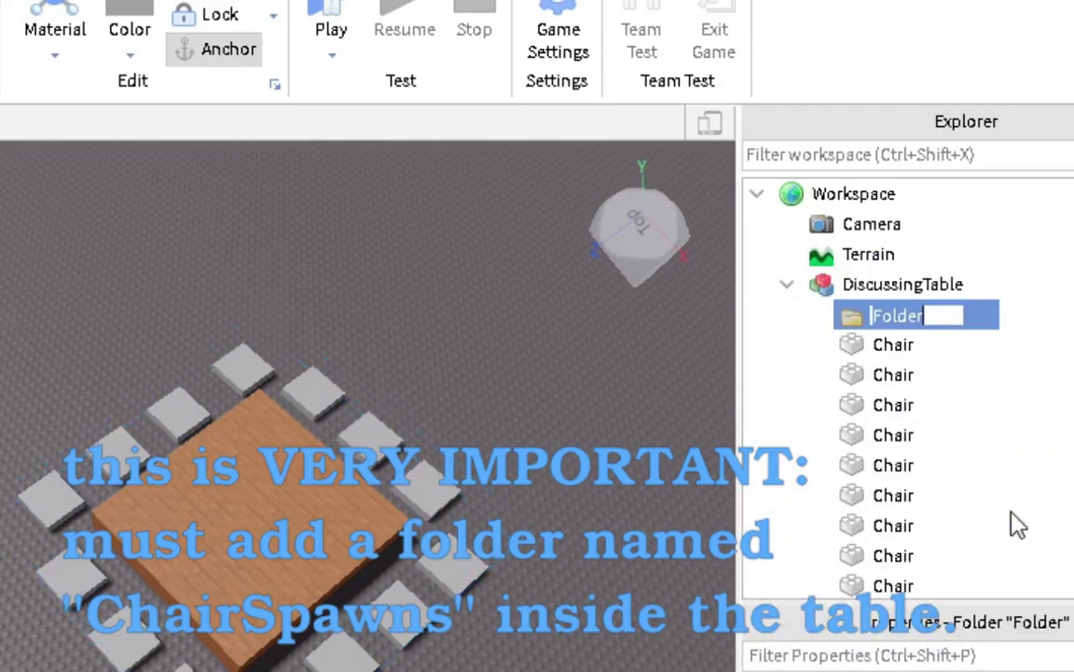
# Step: Move all Chair parts of the DiscussingTable model into the ChairSpawns folder and collapse the folder
pyautogui.scroll(-6, 875, 425)
pyautogui.moveTo(1058, 346); pyautogui.dragTo(892, 361)
pyautogui.scroll(2, 886, 382)
pyautogui.scroll(4, 893, 364)
pyautogui.moveTo(891, 378); pyautogui.dragTo(958, 349)
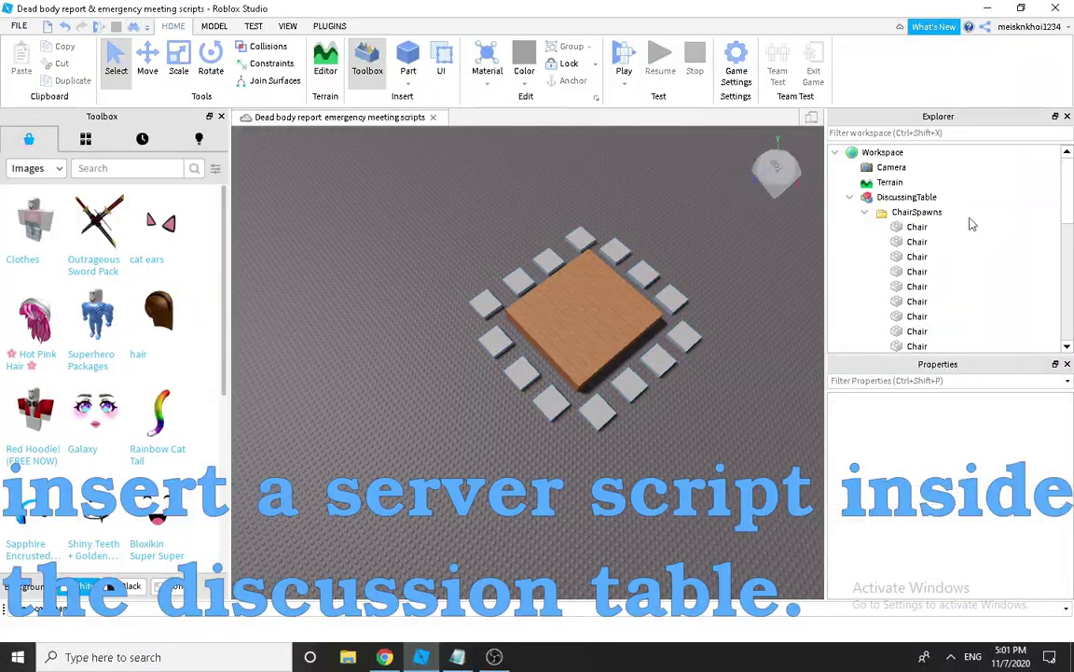
pyautogui.click(865, 212)
# Step: Insert a server script named ServerReport into DiscussingTable and close its code editor
pyautogui.click(948, 197)
pyautogui.click(903, 287)
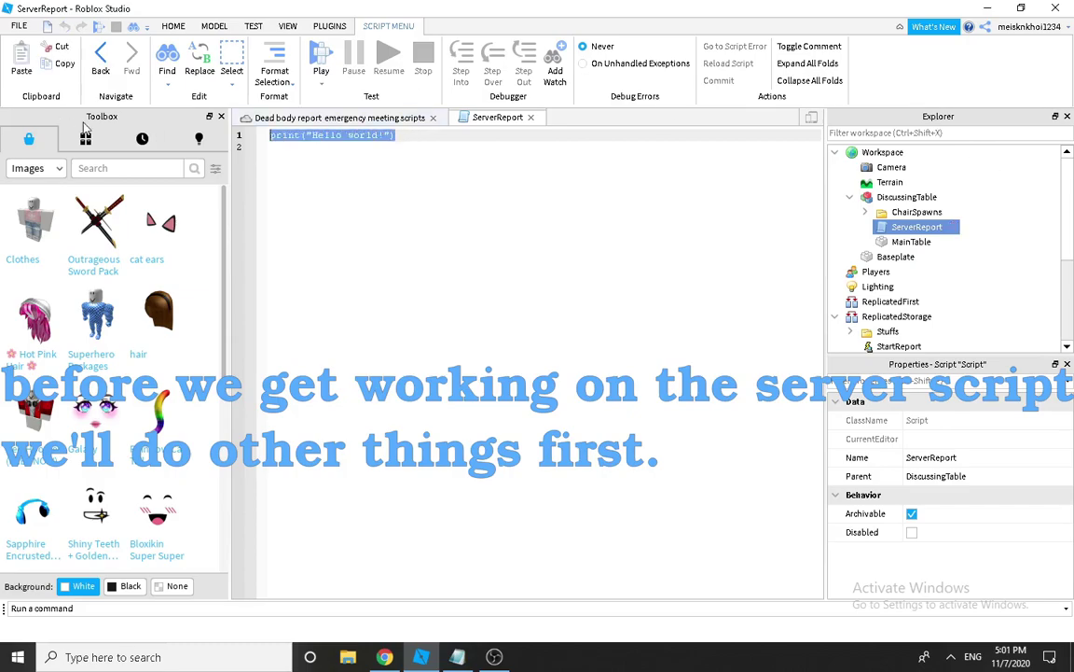
pyautogui.click(531, 118)
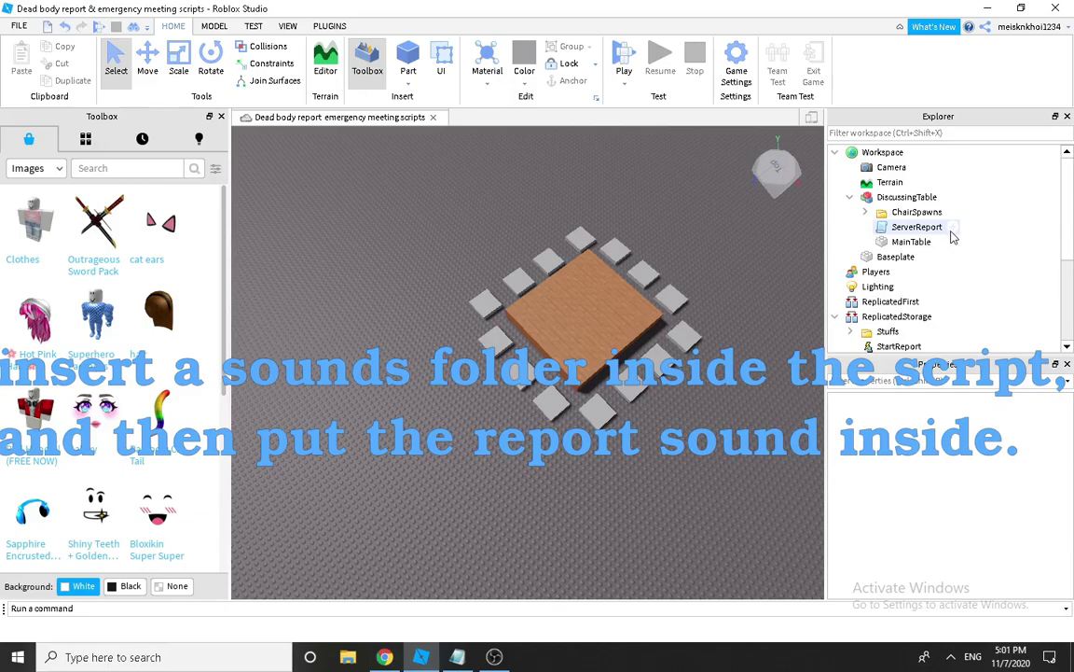
# Step: Insert a folder inside the ServerReport script and name it Sounds
pyautogui.click(952, 227)
pyautogui.click(873, 377)
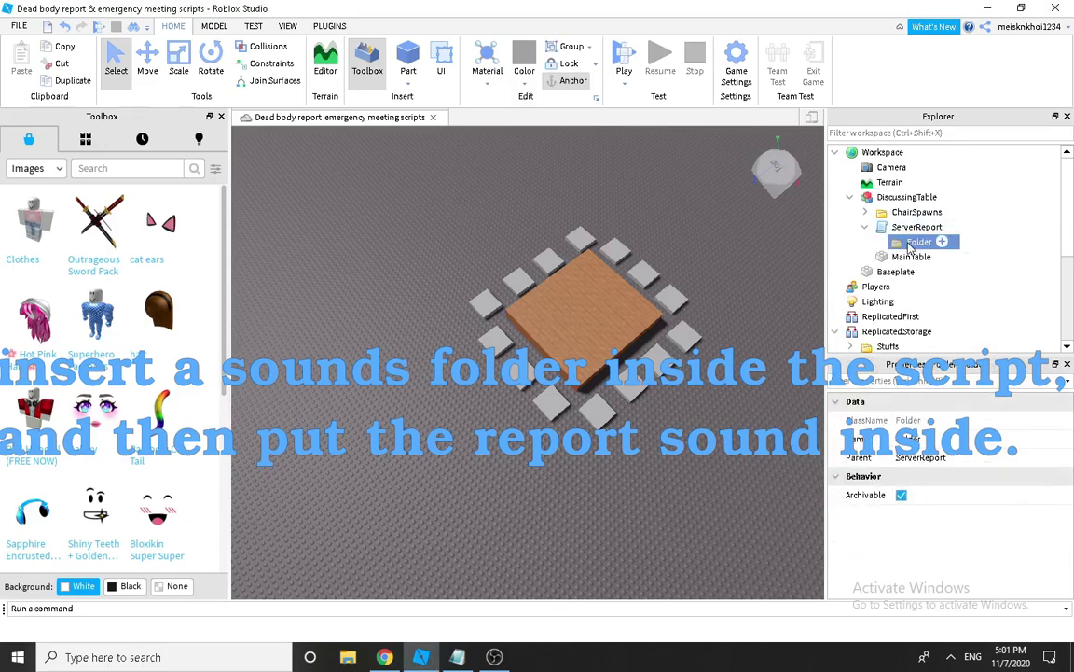
pyautogui.rightClick(881, 240)
pyautogui.click(940, 93)
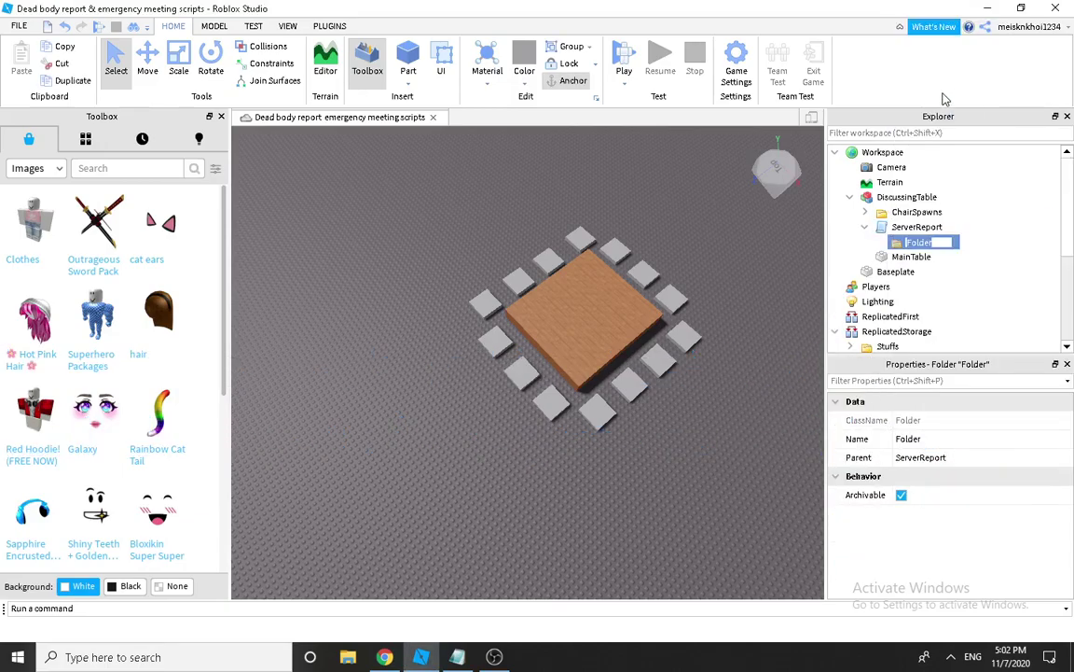
pyautogui.click(522, 187)
# Step: Search the audio library for "among us dead body report sound"
pyautogui.click(36, 168)
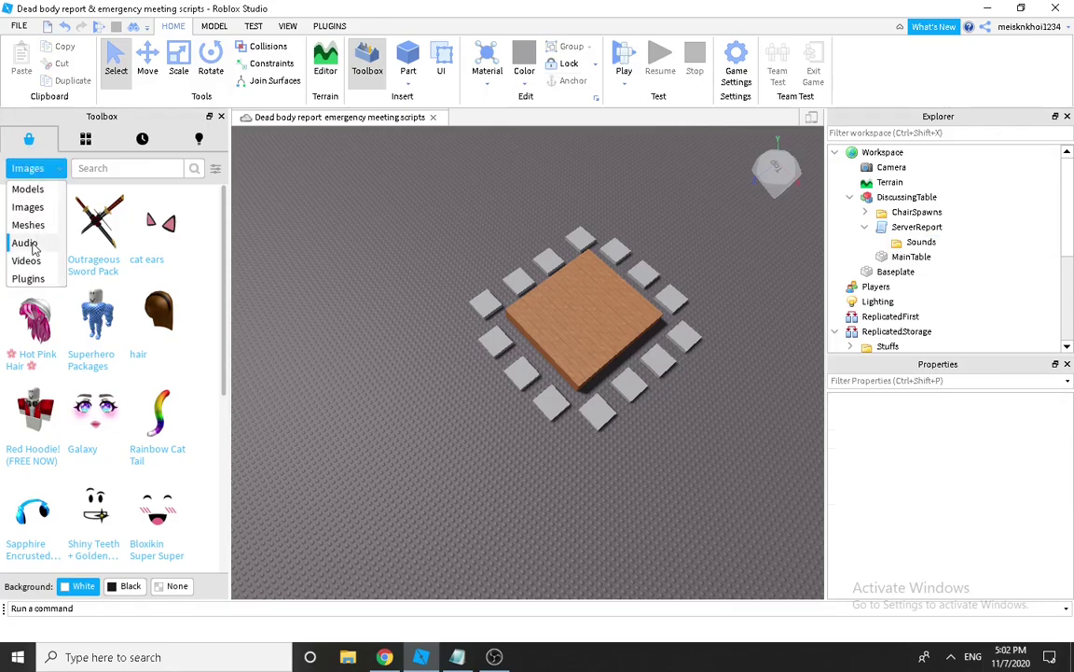
pyautogui.click(32, 243)
pyautogui.click(94, 169)
pyautogui.write('among us')
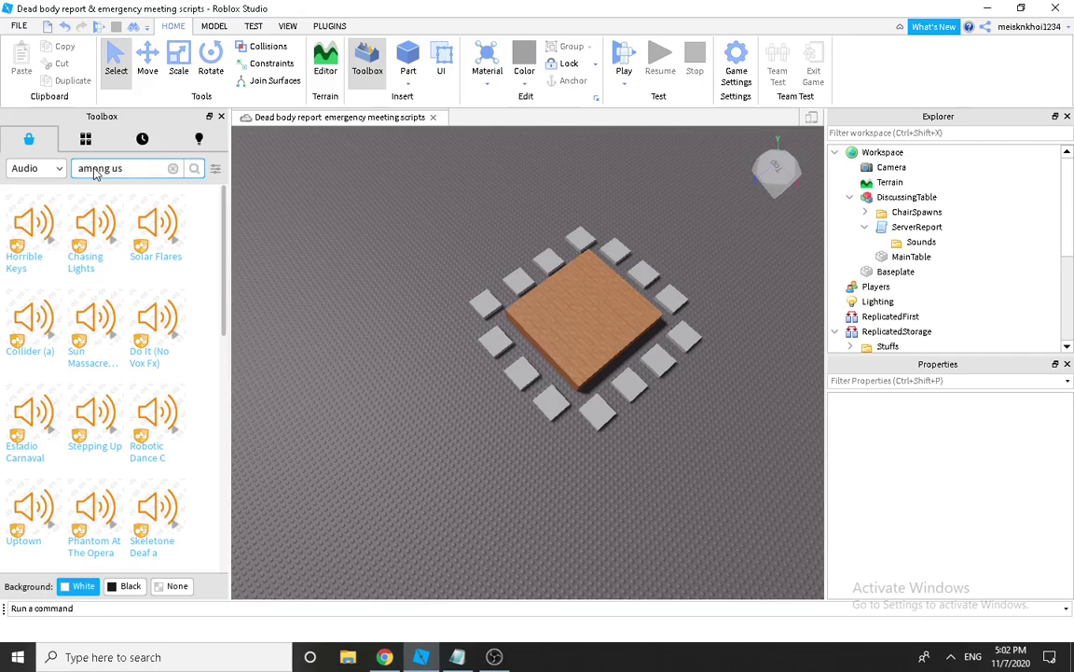
pyautogui.press('Return')
# Step: Preview the "Among Us - Dead Body Reported" audio and insert it into the Workspace
pyautogui.scroll(5, 625, 309)
pyautogui.moveTo(624, 310); pyautogui.dragTo(611, 322, button='right')
pyautogui.click(54, 277)
pyautogui.moveTo(457, 233); pyautogui.dragTo(465, 239, button='right')
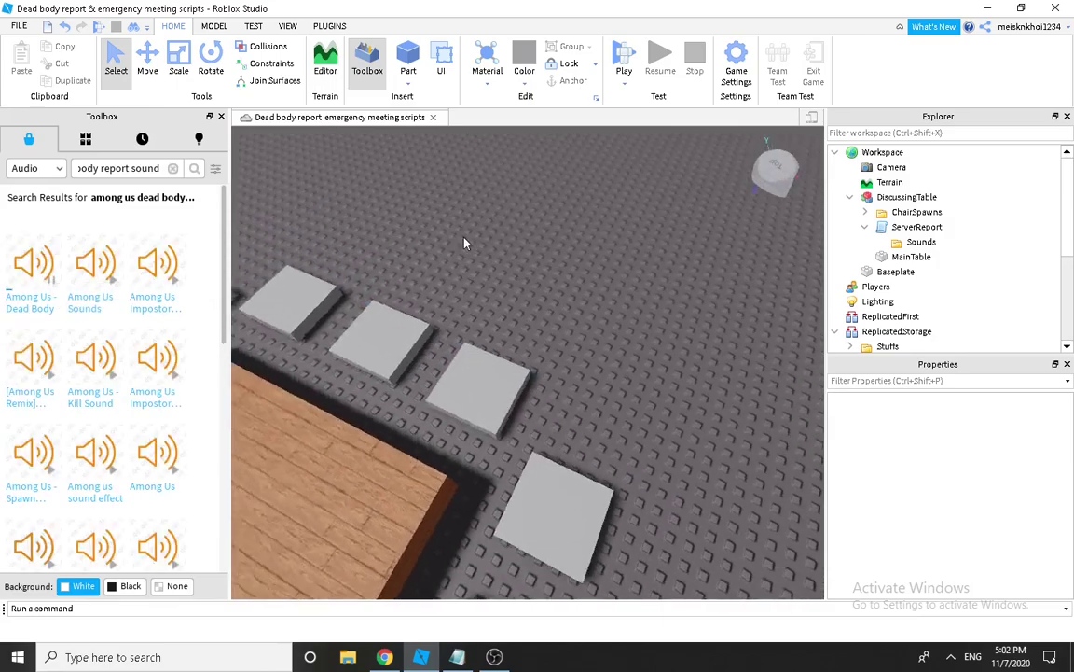
pyautogui.scroll(-2, 466, 243)
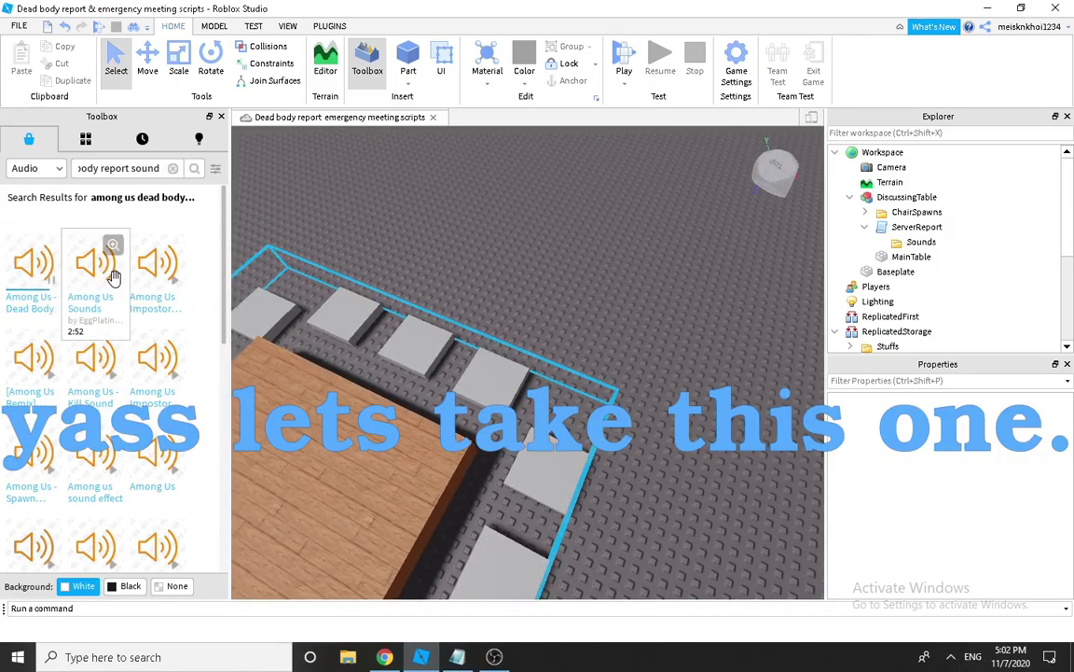
pyautogui.click(40, 265)
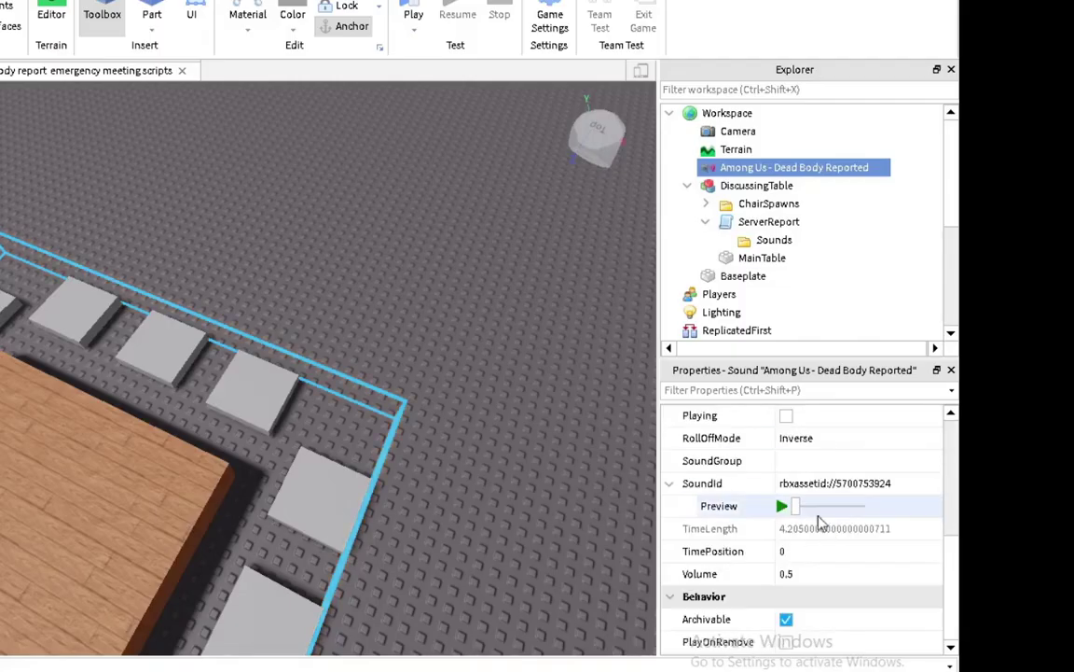
# Step: Set the dead body sound's volume to 2 and preview it
pyautogui.click(928, 477)
pyautogui.click(808, 578)
pyautogui.write('2')
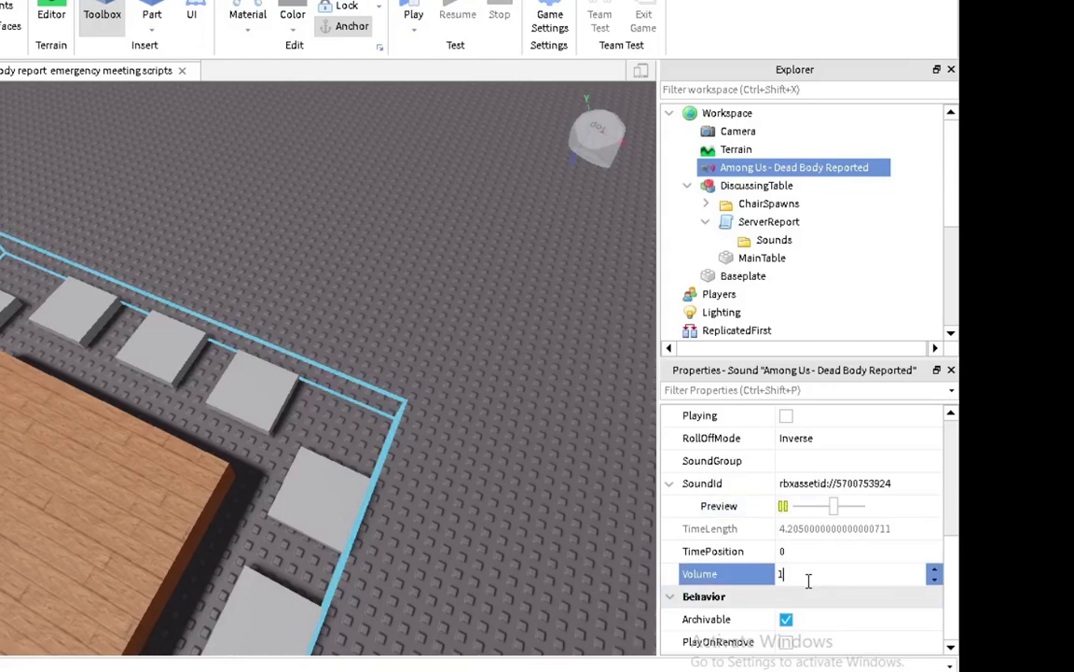
pyautogui.press('Return')
pyautogui.click(784, 506)
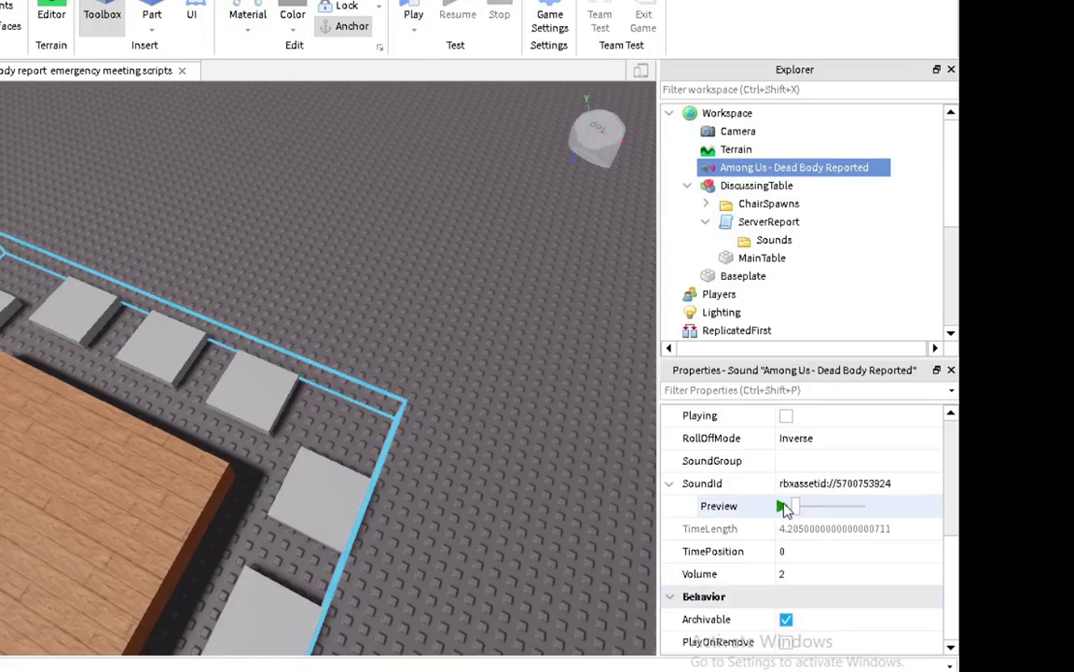
# Step: Set the dead body sound's volume to 3 and preview it
pyautogui.click(798, 576)
pyautogui.write('3')
pyautogui.press('Return')
pyautogui.click(781, 506)
# Step: Move the dead body sound into the Sounds folder, rename it DeadBodyReport, and collapse the folder
pyautogui.moveTo(868, 167); pyautogui.dragTo(833, 241)
pyautogui.rightClick(833, 240)
pyautogui.click(829, 37)
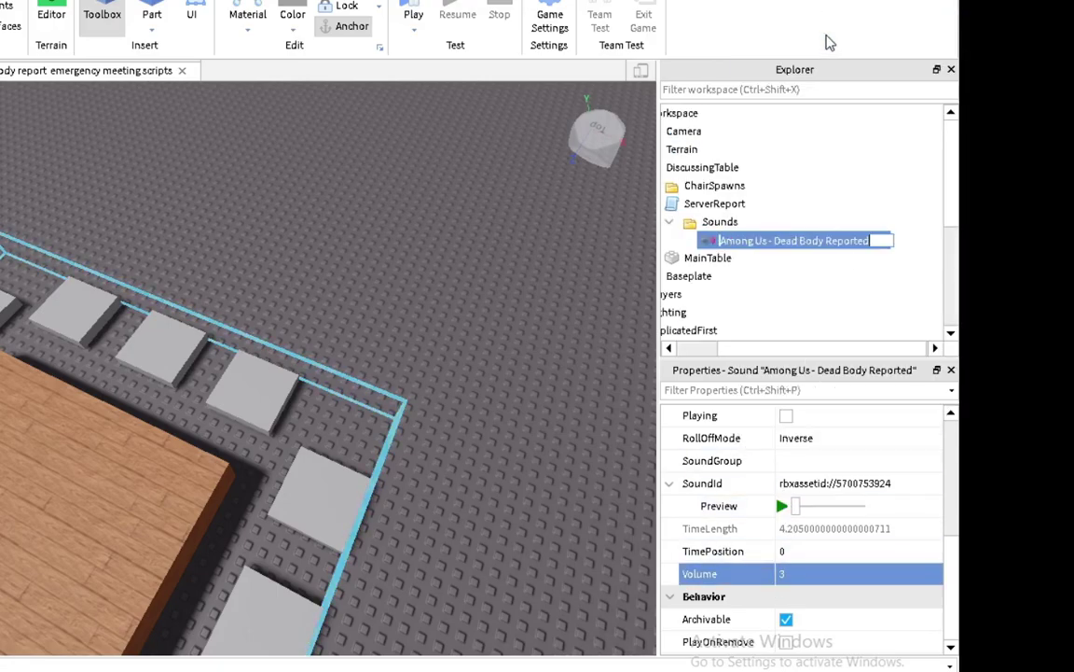
pyautogui.press('BackSpace')
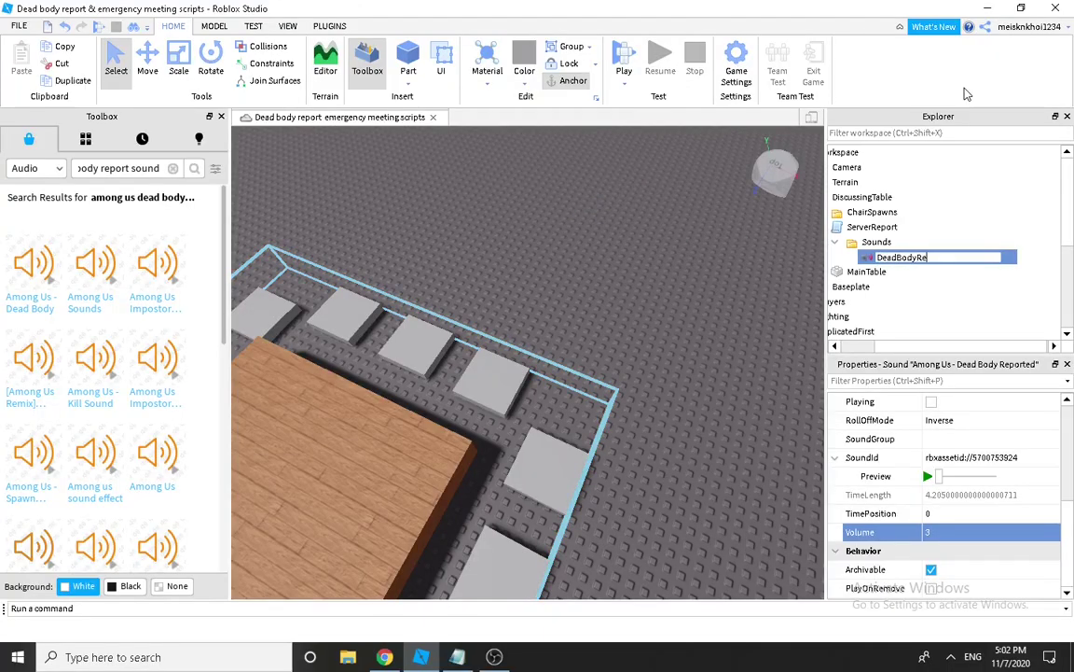
pyautogui.press('Return')
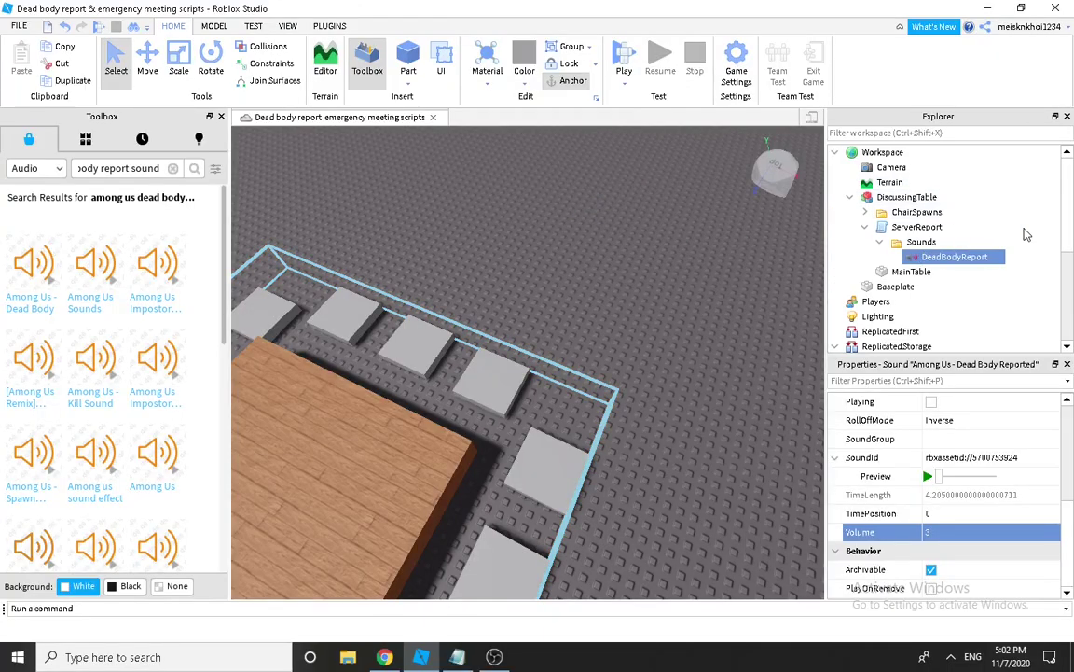
pyautogui.click(880, 243)
# Step: Add a ScreenGui to StarterGui and name it ReportGui
pyautogui.scroll(-4, 868, 233)
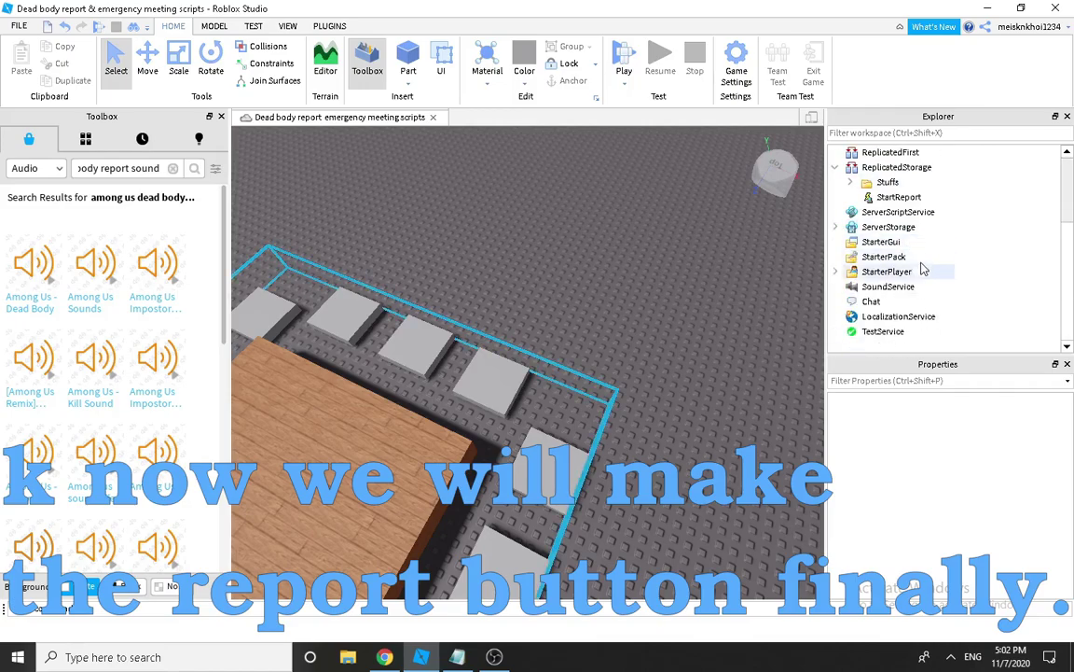
pyautogui.click(910, 242)
pyautogui.click(897, 311)
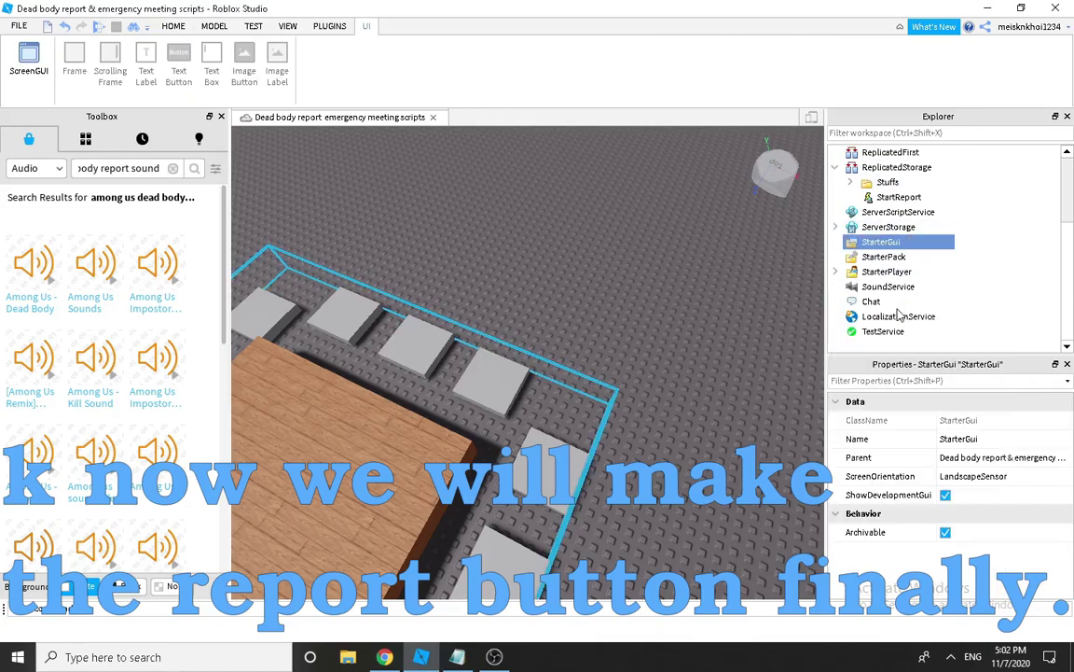
pyautogui.rightClick(891, 257)
pyautogui.click(965, 91)
pyautogui.write('ReportGui')
pyautogui.press('Return')
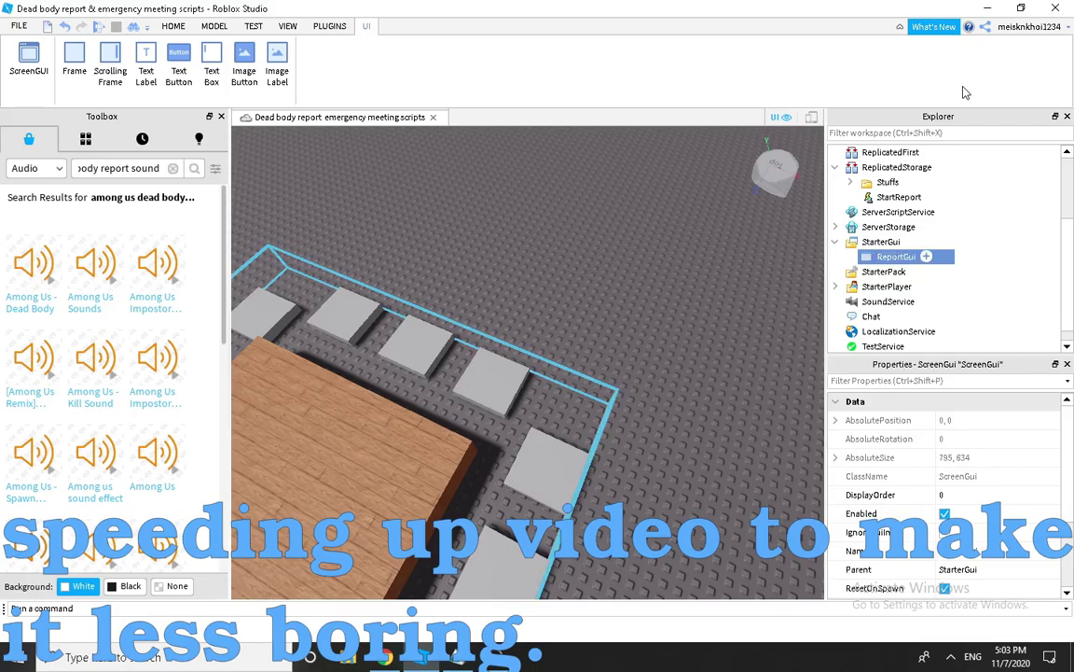
# Step: Add an ImageButton named ReportButton to ReportGui, sized {0, 120},{0, 120}, and place it in the lower-right corner of the game view
pyautogui.click(926, 256)
pyautogui.click(910, 448)
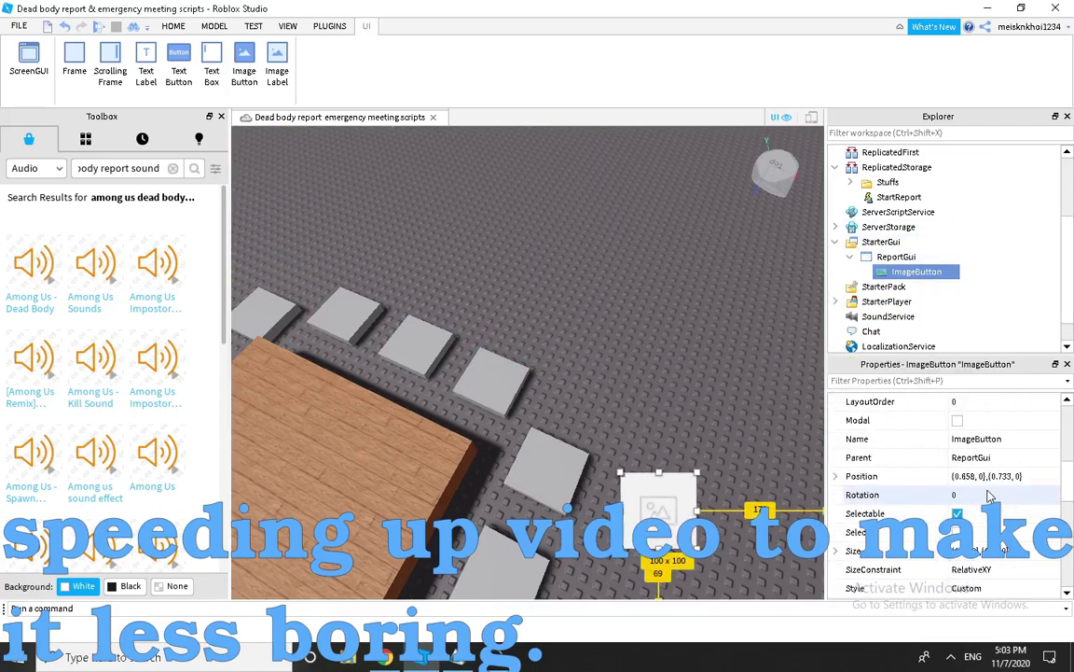
pyautogui.scroll(-1, 990, 496)
pyautogui.click(979, 494)
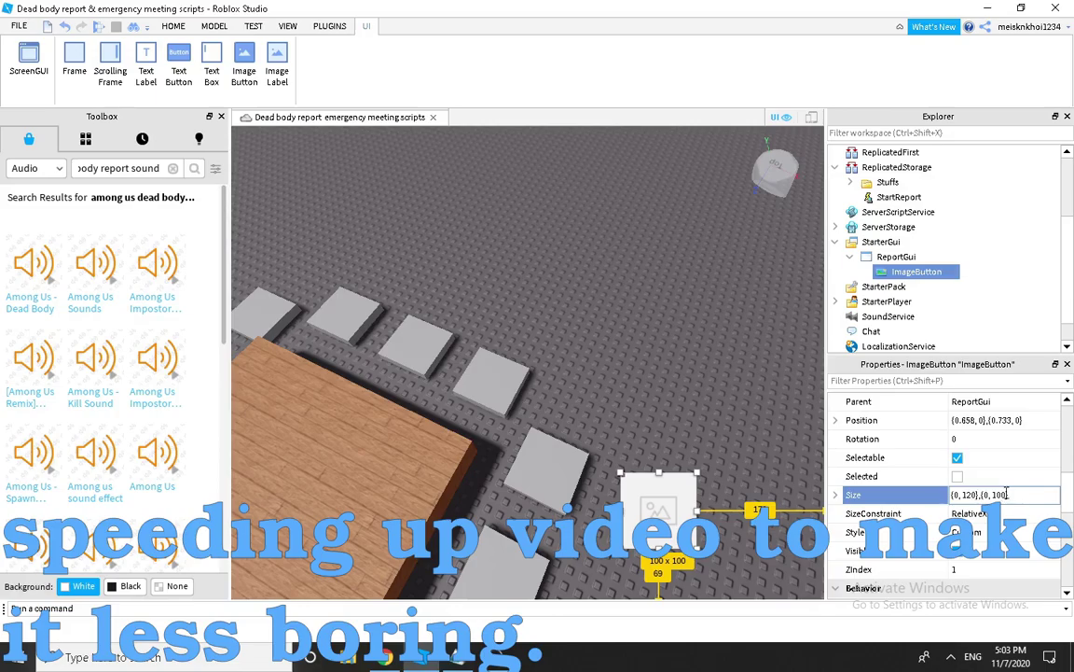
pyautogui.press('BackSpace')
pyautogui.press('BackSpace')
pyautogui.write('20')
pyautogui.press('Return')
pyautogui.moveTo(664, 527); pyautogui.dragTo(764, 557)
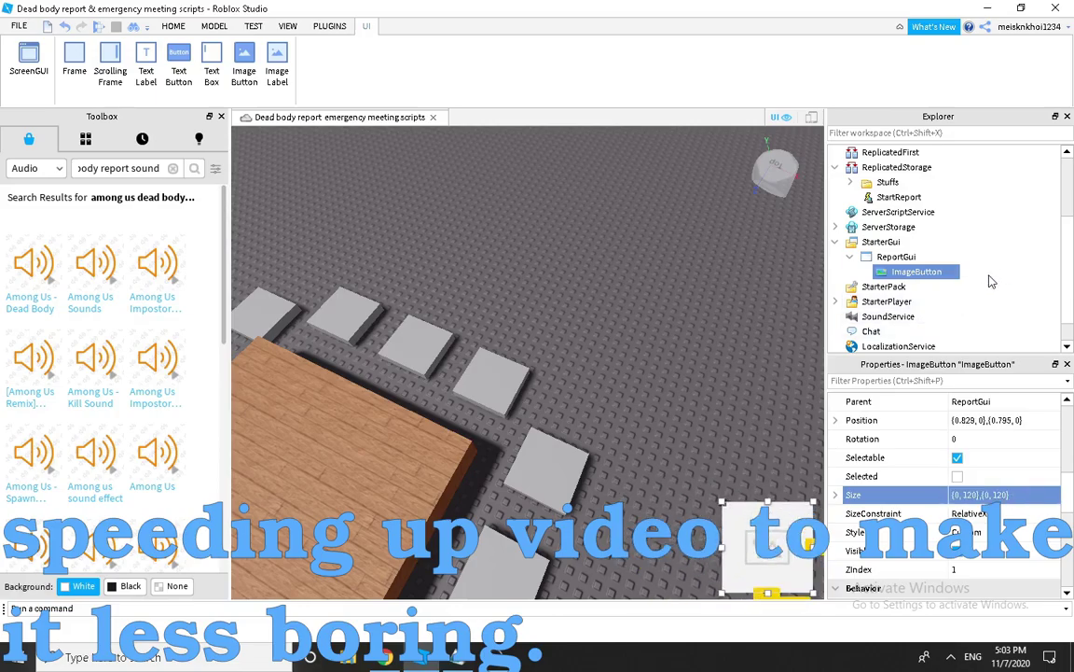
pyautogui.rightClick(932, 271)
pyautogui.click(942, 93)
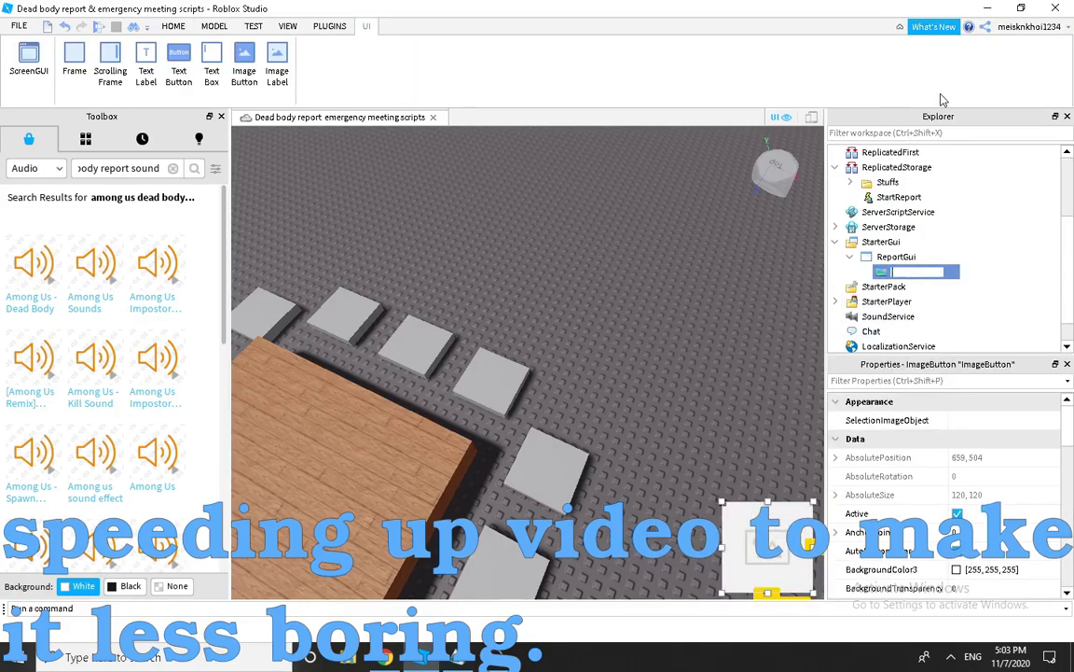
# Step: Search the image library for "report button among us" and set ReportButton's background transparency to 1
pyautogui.click(45, 168)
pyautogui.click(35, 210)
pyautogui.click(127, 172)
pyautogui.write('report button among us')
pyautogui.press('Return')
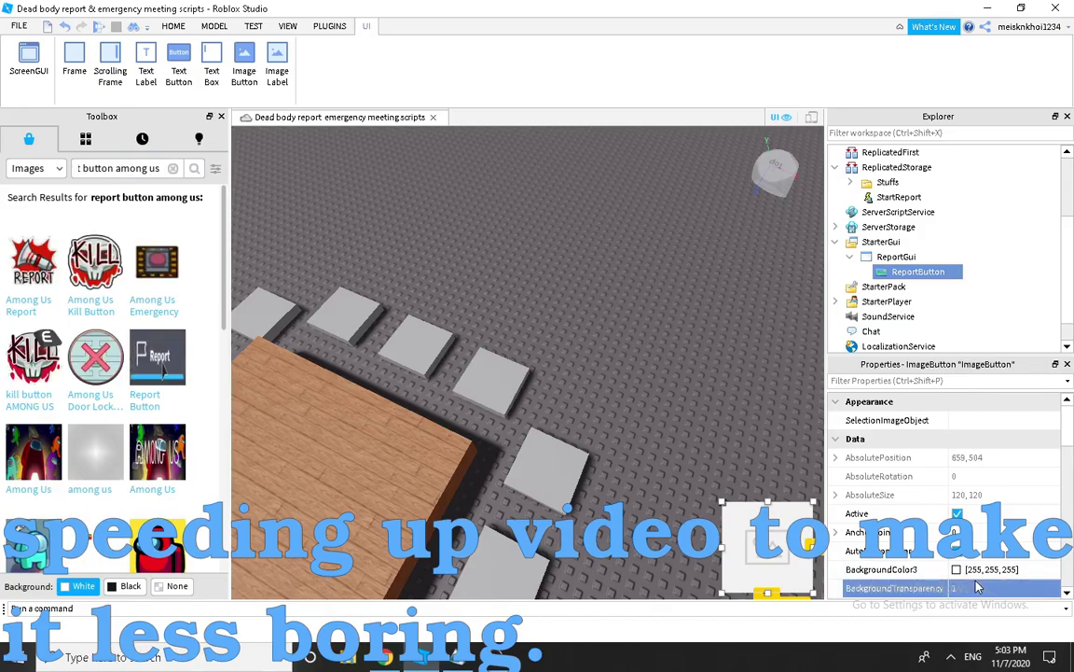
# Step: Copy the asset ID of the Among Us Report image and set it as ReportButton's image
pyautogui.scroll(-5, 987, 516)
pyautogui.scroll(-2, 986, 525)
pyautogui.rightClick(47, 304)
pyautogui.click(91, 345)
pyautogui.rightClick(55, 299)
pyautogui.click(108, 339)
pyautogui.click(990, 473)
pyautogui.press('Return')
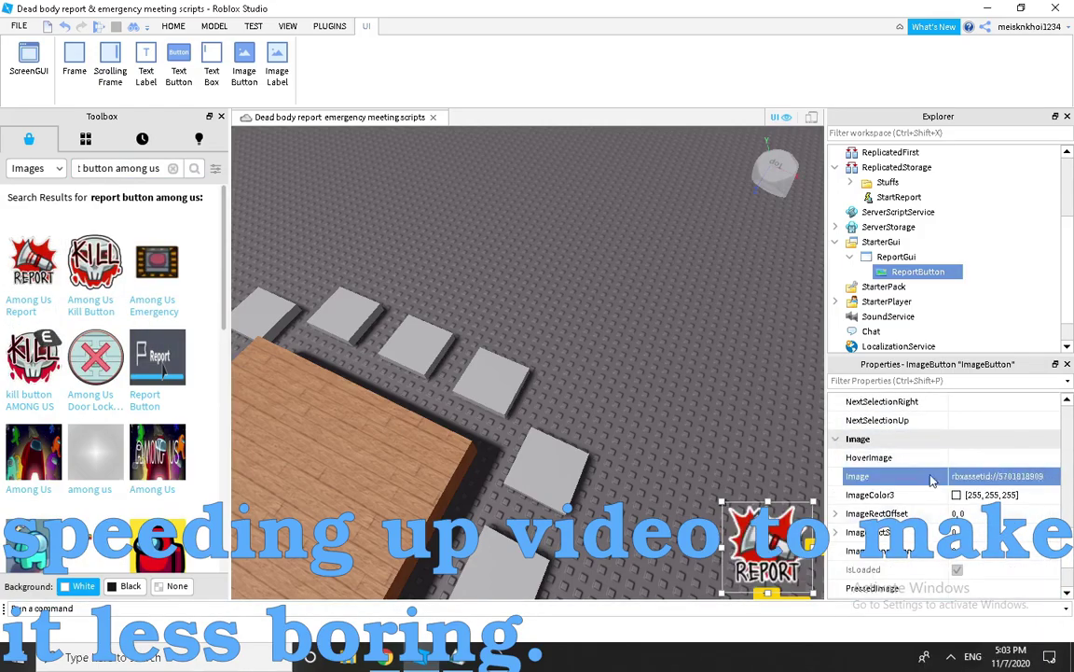
pyautogui.rightClick(919, 272)
pyautogui.click(922, 61)
pyautogui.rightClick(921, 287)
pyautogui.click(933, 77)
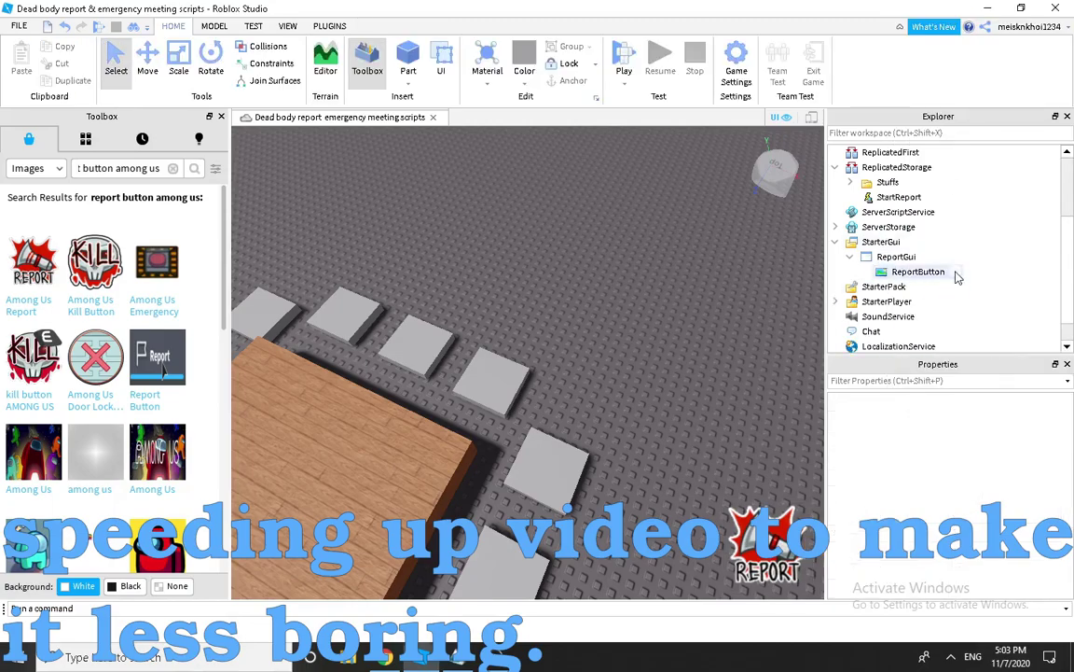
# Step: Insert an ImageLabel inside ReportButton and set its size to {0, 120},{0, 120}, covering the button
pyautogui.click(953, 271)
pyautogui.write('f')
pyautogui.press('BackSpace')
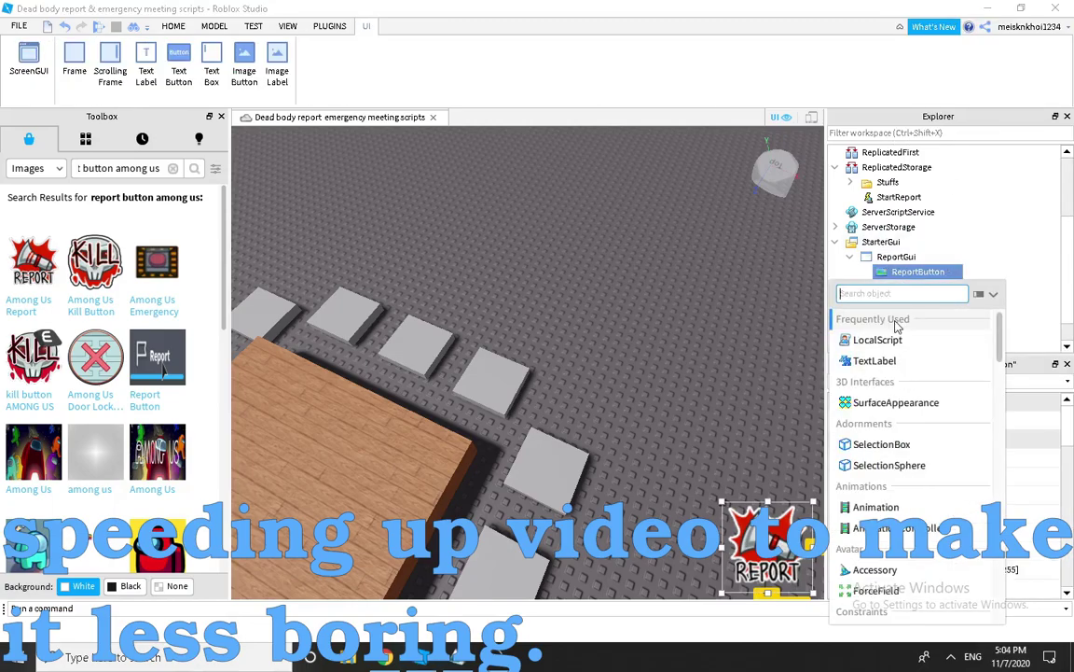
pyautogui.write('im')
pyautogui.click(895, 322)
pyautogui.moveTo(799, 578); pyautogui.dragTo(813, 588)
pyautogui.scroll(-5, 970, 494)
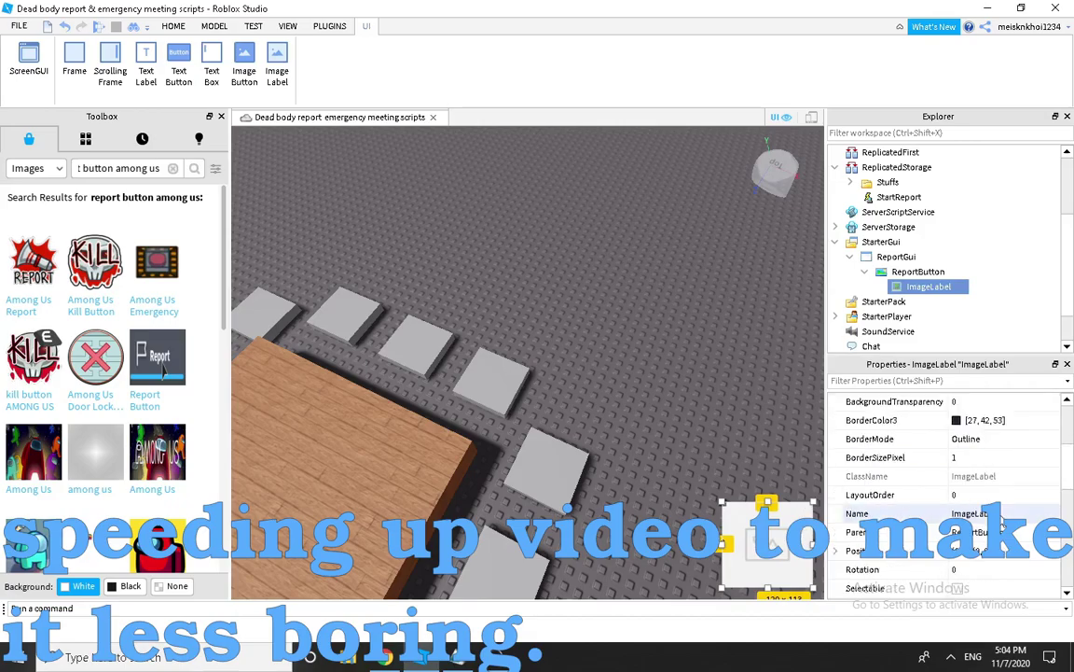
pyautogui.click(1003, 494)
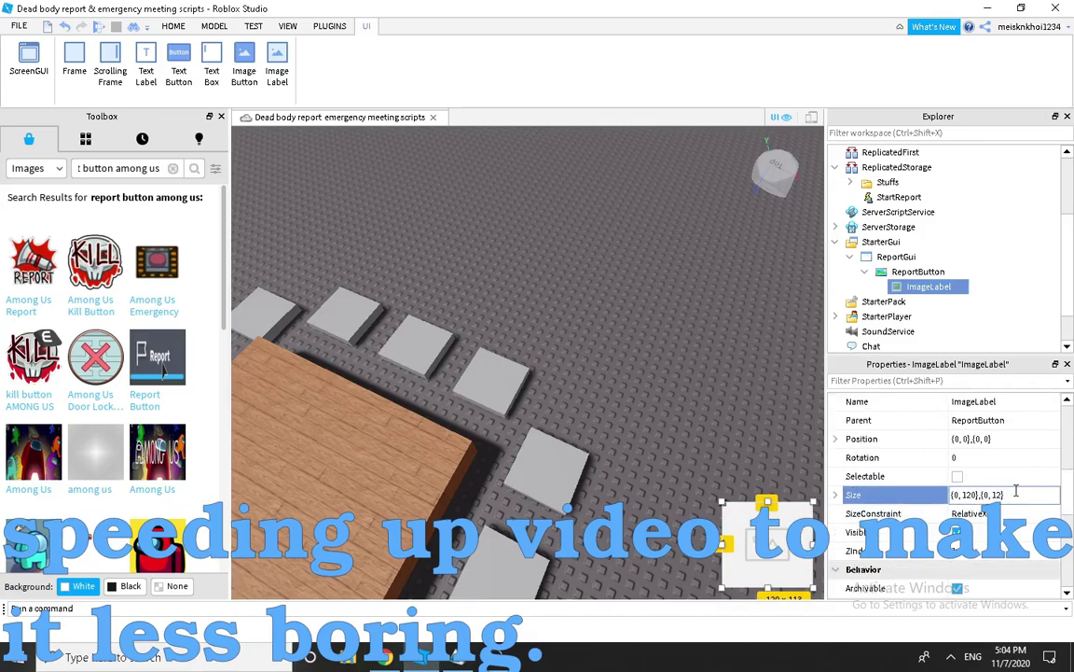
pyautogui.write('0')
pyautogui.press('Return')
# Step: Set the image label's background transparency to 1 and use the copied report asset ID as its image
pyautogui.scroll(-1, 1015, 492)
pyautogui.scroll(5, 1012, 492)
pyautogui.click(996, 513)
pyautogui.write('1')
pyautogui.press('Return')
pyautogui.scroll(-5, 995, 513)
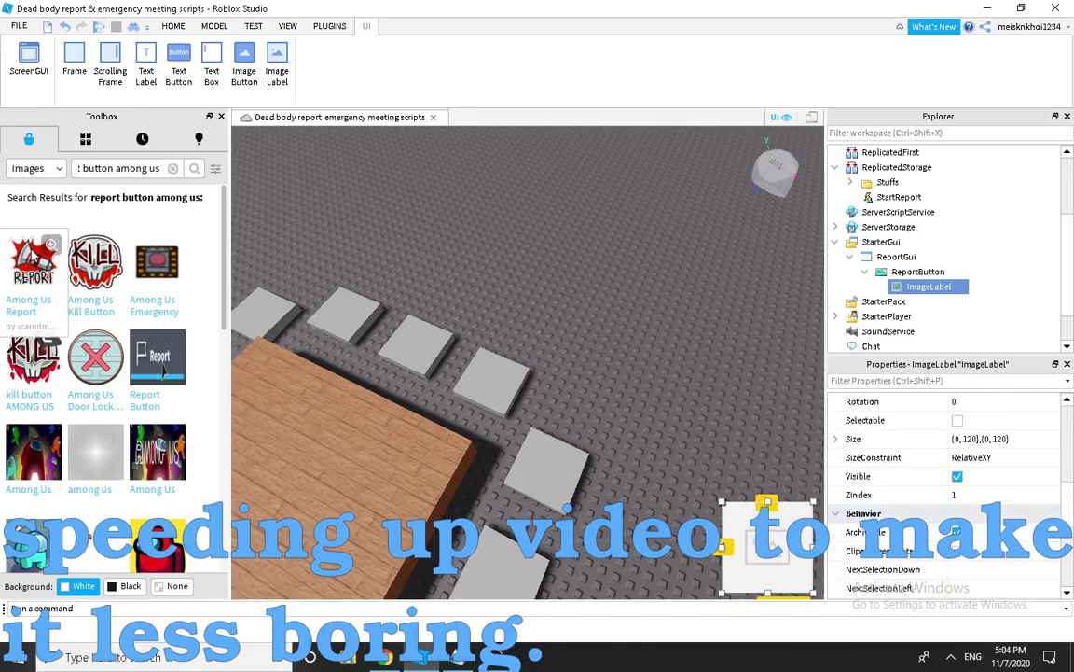
pyautogui.scroll(3, 986, 470)
pyautogui.scroll(-5, 982, 457)
pyautogui.click(1012, 555)
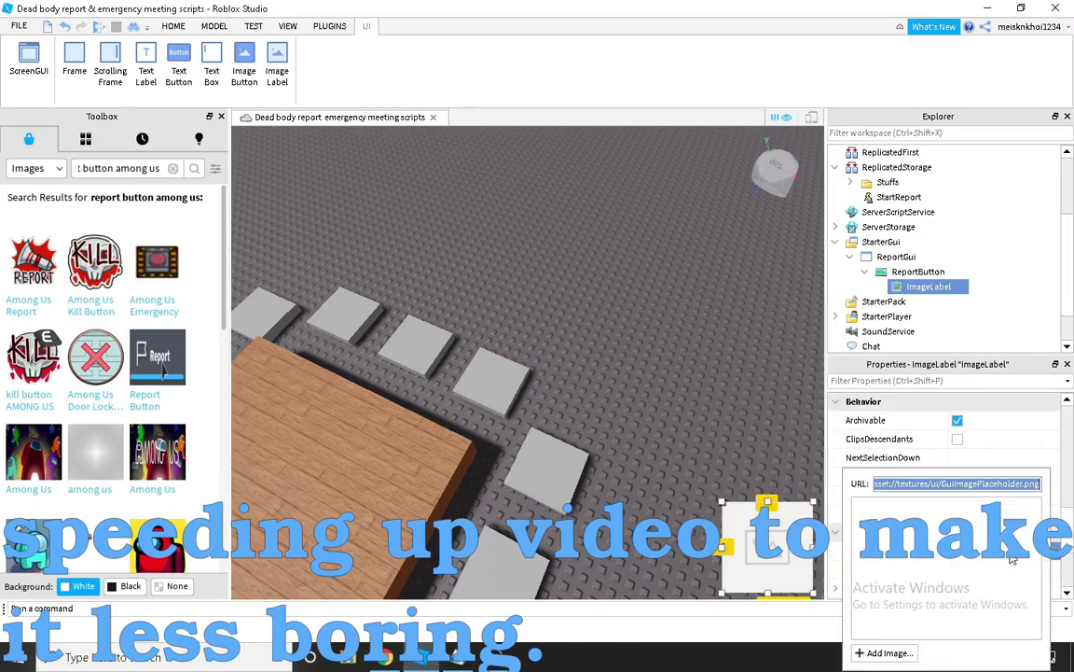
pyautogui.hotkey('ctrl', 'v')
pyautogui.press('Return')
# Step: Tint the label's image grey with ImageColor3 163, 163, 163 and rename the label DisabledImage
pyautogui.click(957, 569)
pyautogui.moveTo(711, 274); pyautogui.dragTo(711, 251)
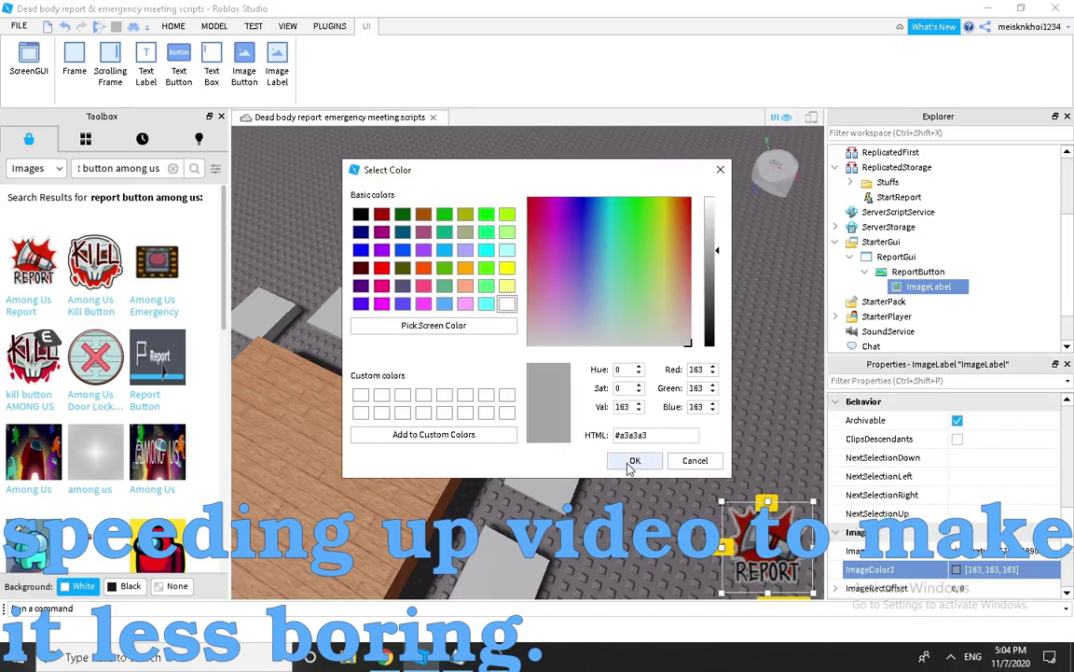
pyautogui.click(630, 466)
pyautogui.rightClick(930, 287)
pyautogui.click(943, 101)
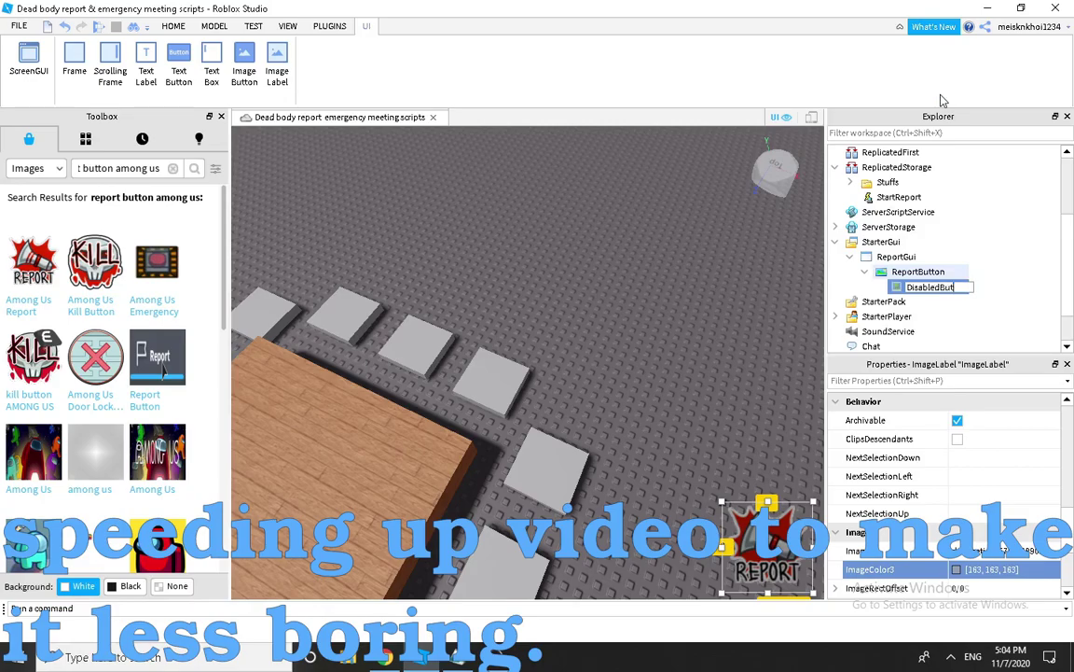
# Step: Hide DisabledImage by turning off its Visible property and deselect it
pyautogui.scroll(6, 983, 463)
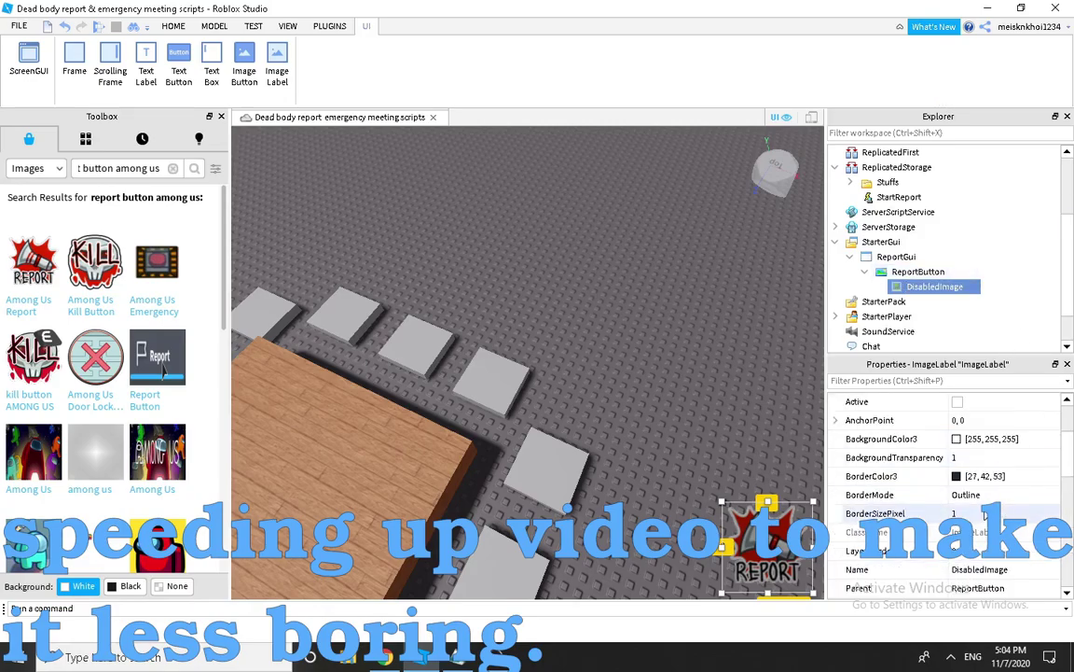
pyautogui.scroll(-7, 970, 499)
pyautogui.scroll(3, 965, 487)
pyautogui.click(960, 478)
pyautogui.click(1015, 298)
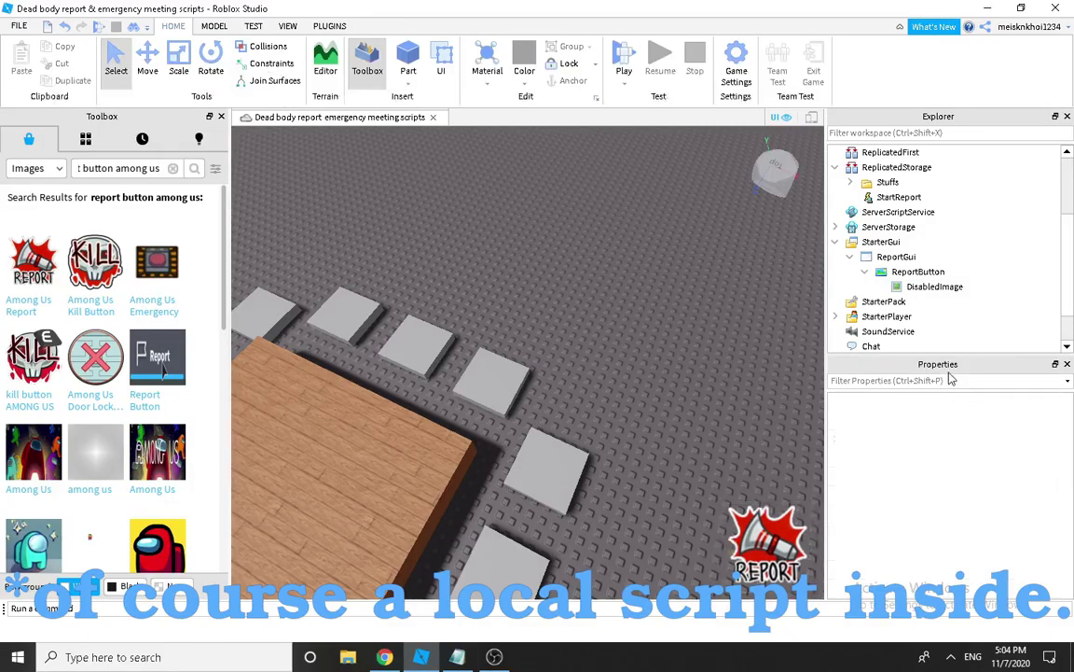
# Step: Insert a LocalScript named LocalReport into ReportGui, clear its default code, and close its editor
pyautogui.click(865, 272)
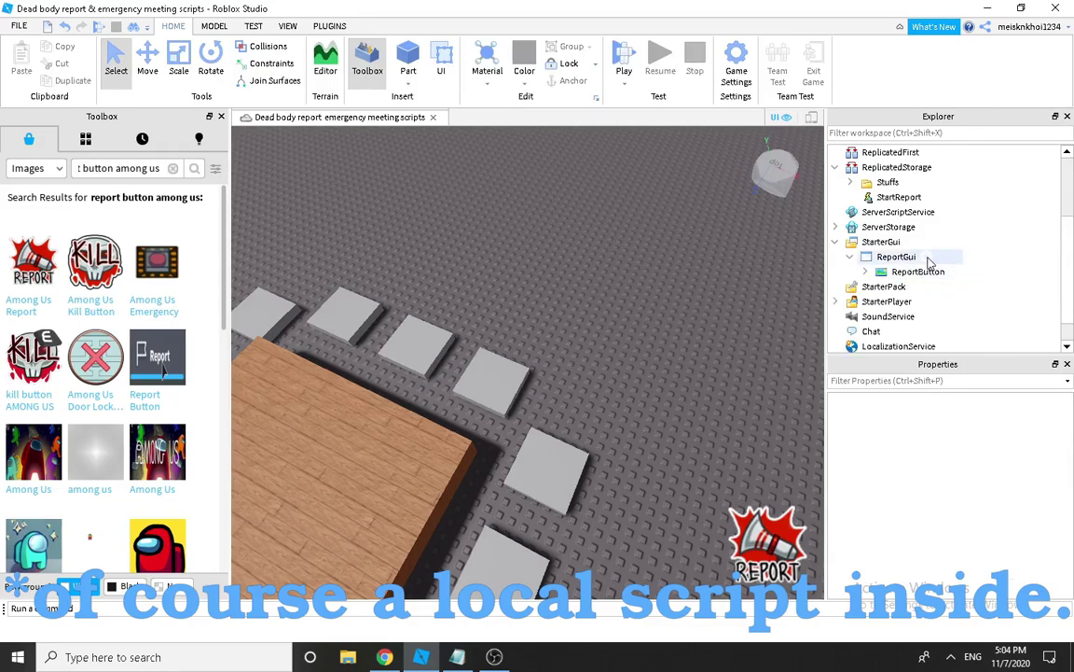
pyautogui.click(926, 257)
pyautogui.click(886, 387)
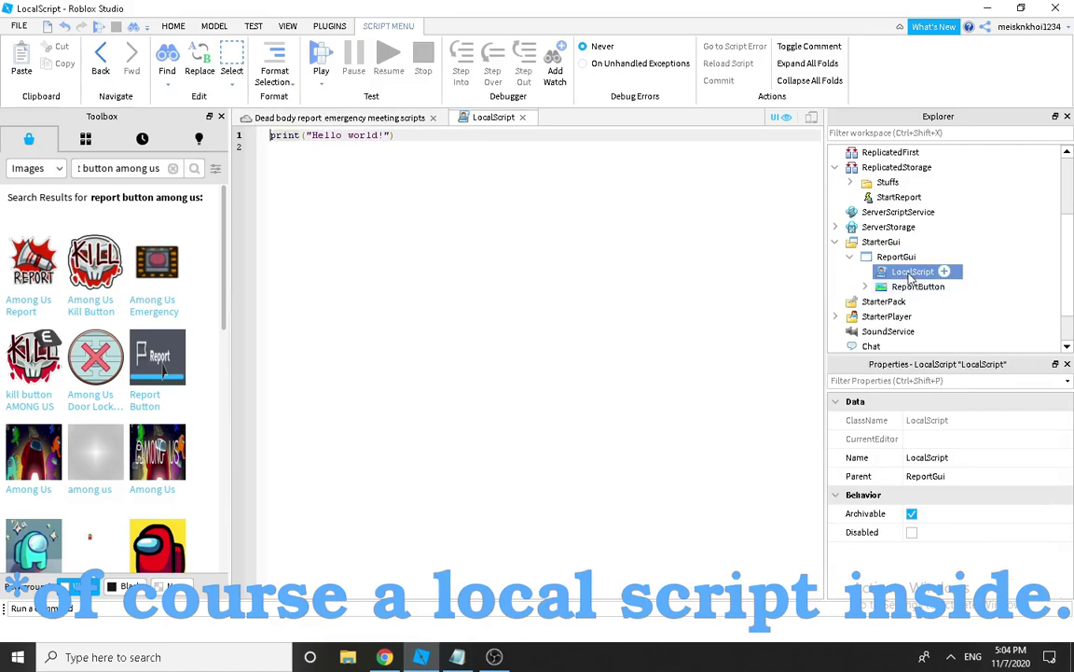
pyautogui.rightClick(912, 274)
pyautogui.click(981, 116)
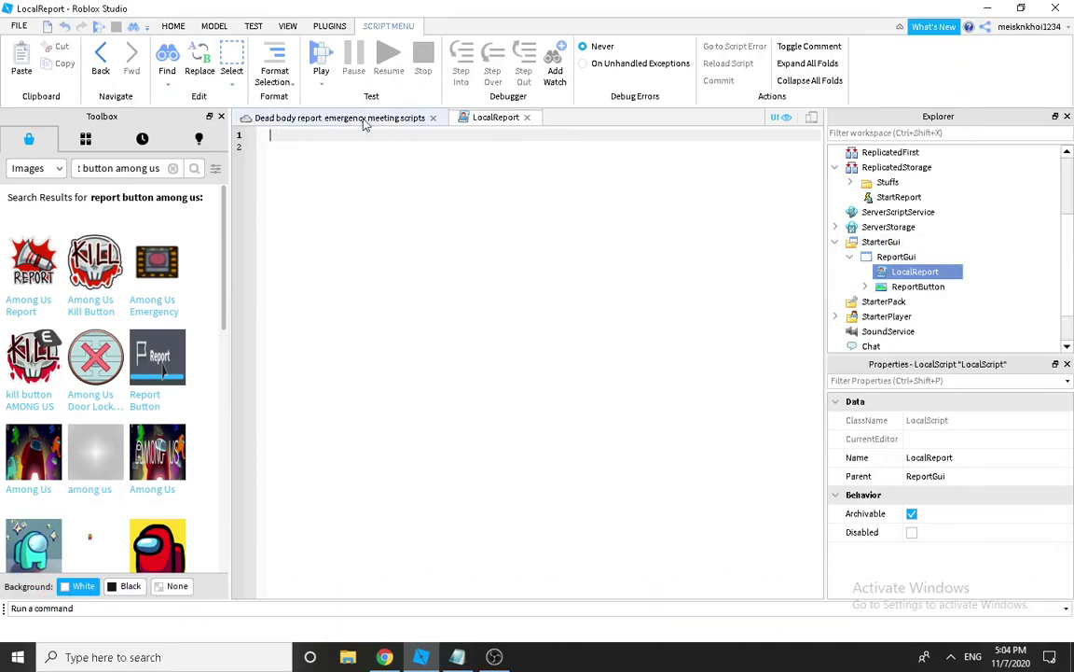
pyautogui.click(362, 120)
pyautogui.click(527, 117)
# Step: Add a LocalScript called LocalReport under ReportGui, close its editor and return to the place view with nothing selected
pyautogui.click(1020, 284)
pyautogui.click(927, 258)
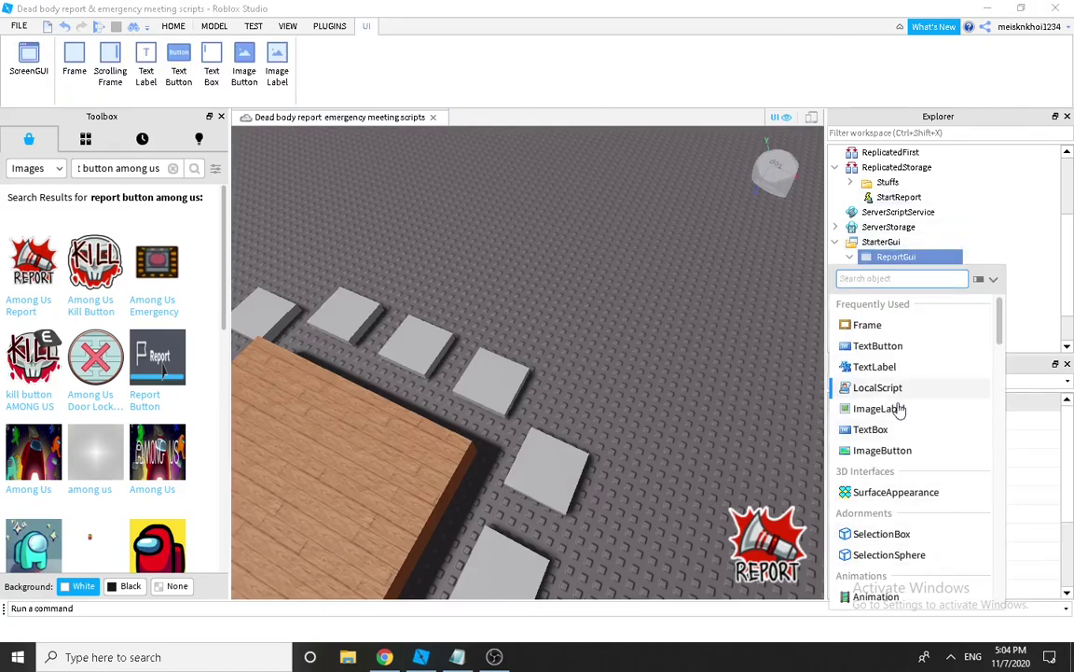
pyautogui.click(877, 387)
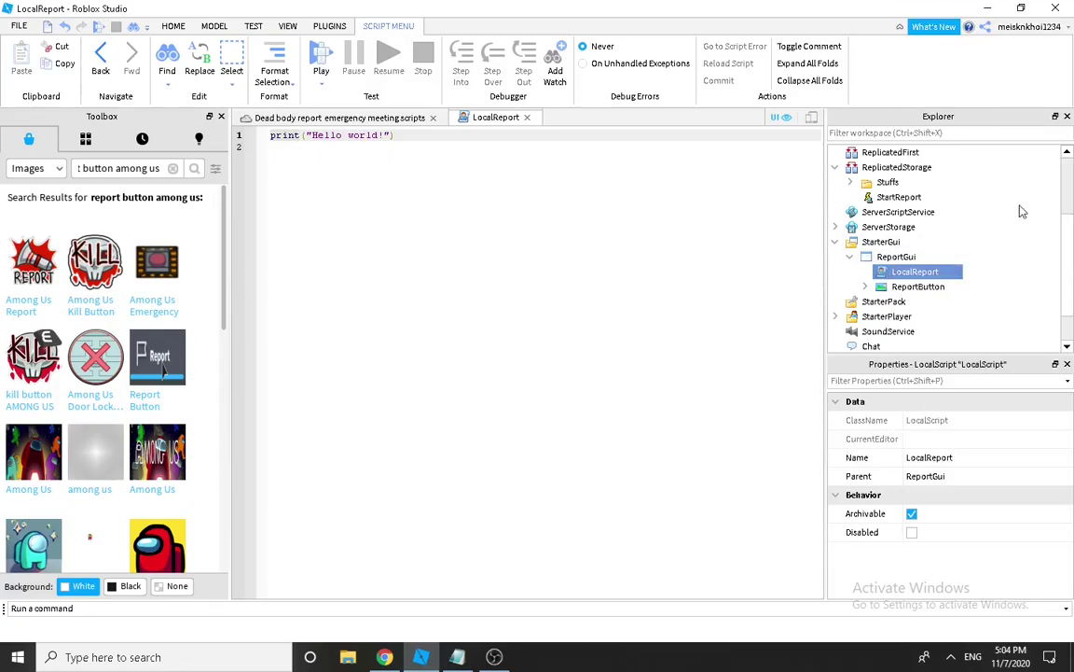
pyautogui.click(363, 118)
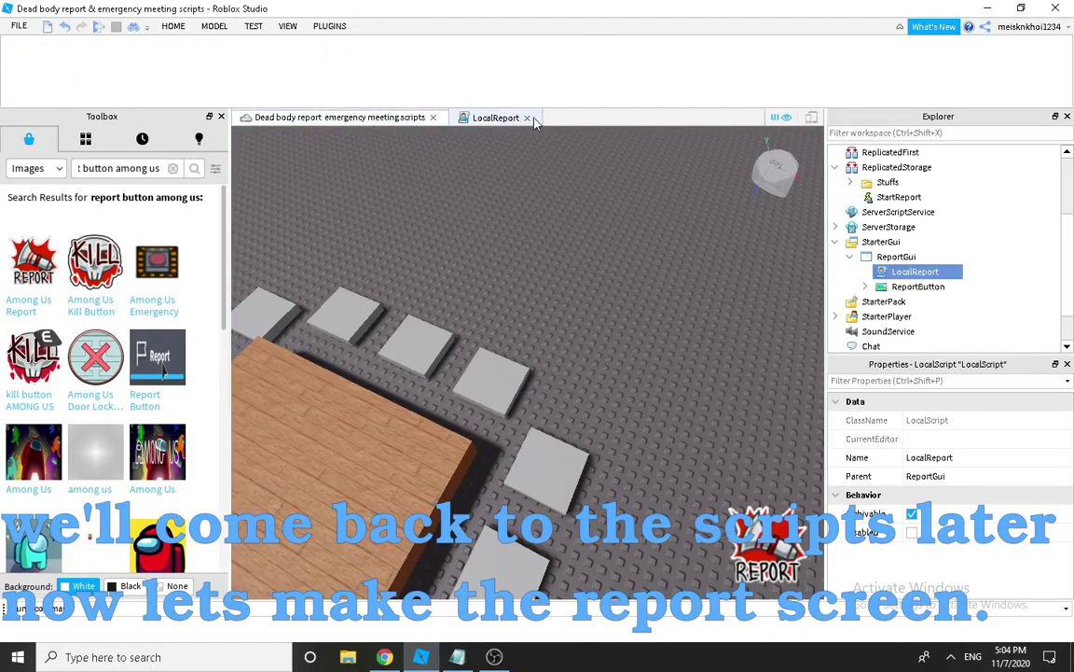
pyautogui.click(1015, 286)
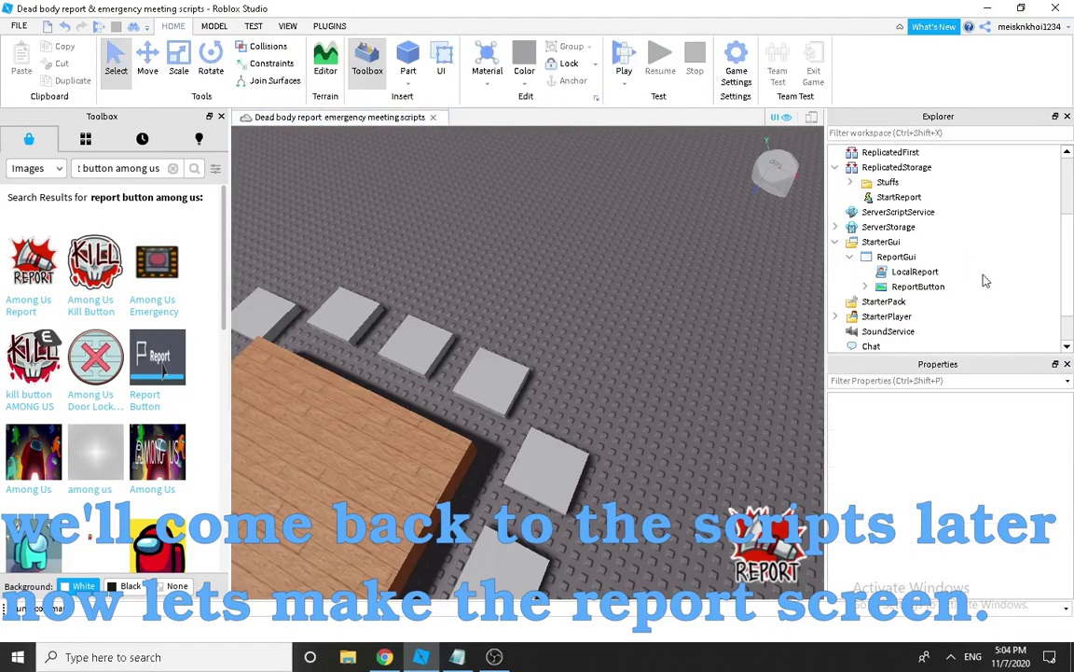
# Step: Insert an ImageLabel into ReportGui, set its size to {1, 0},{0, 100} and place it full width across the middle
pyautogui.click(926, 256)
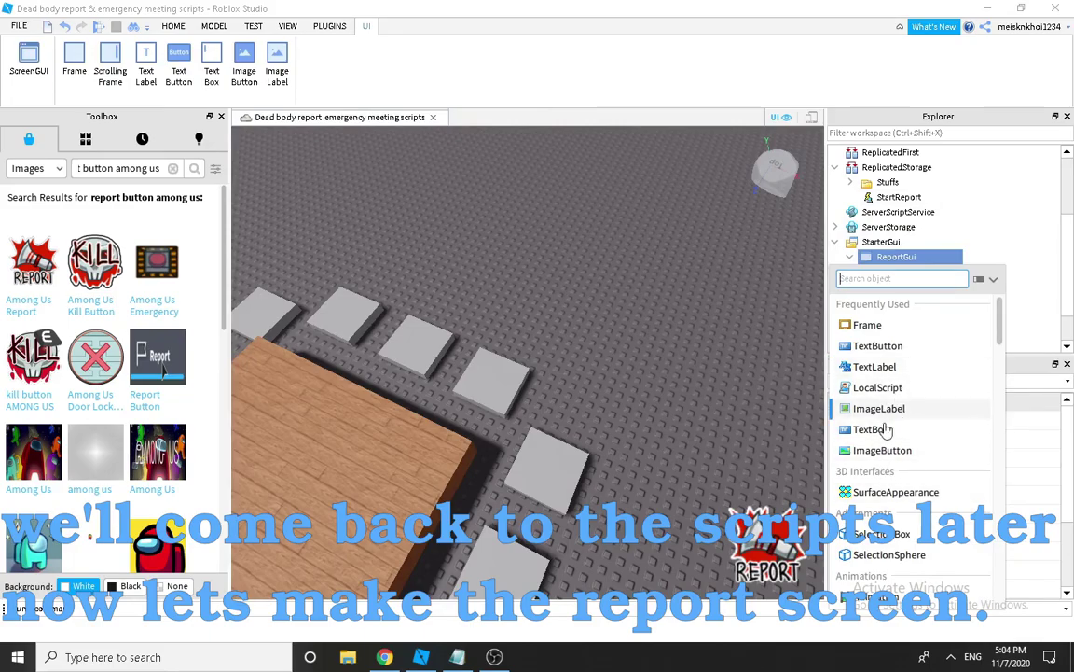
pyautogui.click(883, 411)
pyautogui.moveTo(283, 182); pyautogui.dragTo(314, 336)
pyautogui.scroll(-5, 961, 485)
pyautogui.click(960, 495)
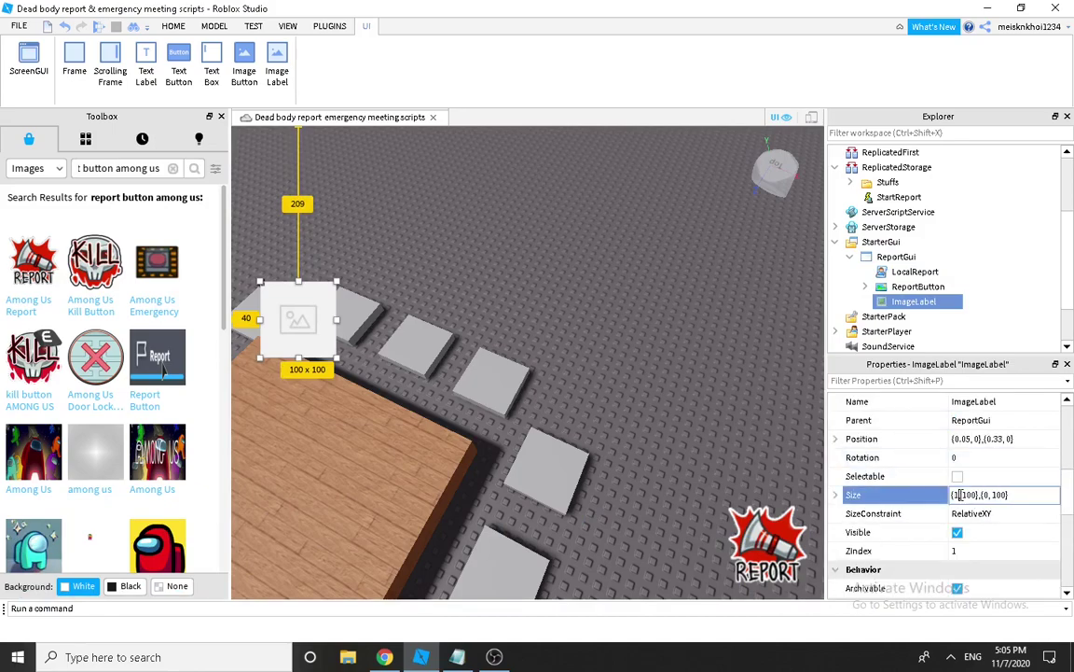
pyautogui.write('1, 0')
pyautogui.press('Return')
pyautogui.moveTo(566, 320); pyautogui.dragTo(538, 371)
# Step: Search the Toolbox images for "dead body report screen" and stretch the image label to about 795 x 288
pyautogui.click(173, 169)
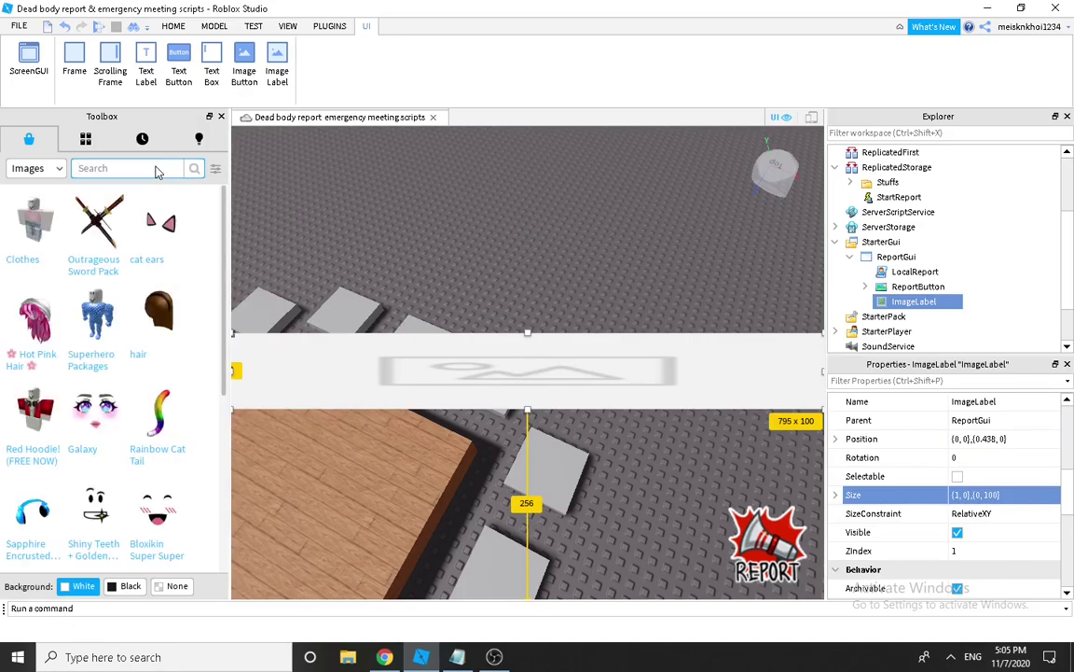
pyautogui.write('dead body report screen')
pyautogui.press('Return')
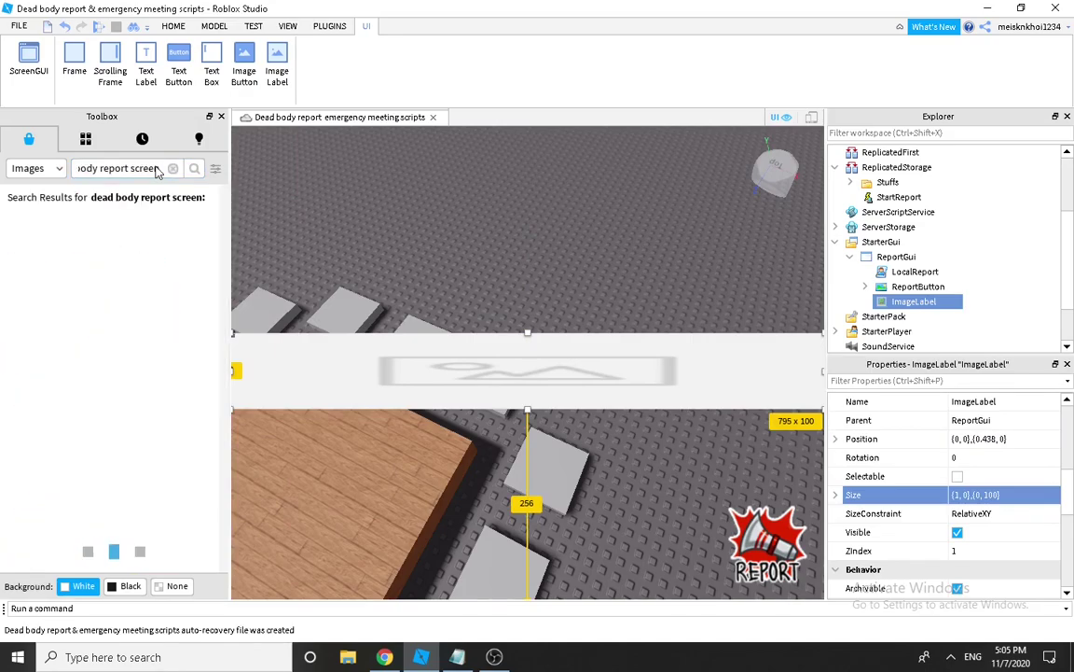
pyautogui.moveTo(528, 333); pyautogui.dragTo(528, 264)
pyautogui.moveTo(528, 408); pyautogui.dragTo(527, 488)
pyautogui.scroll(-3, 165, 371)
# Step: Search the Toolbox images for "kill screen among us" and copy the asset ID of the first result
pyautogui.click(173, 169)
pyautogui.click(154, 174)
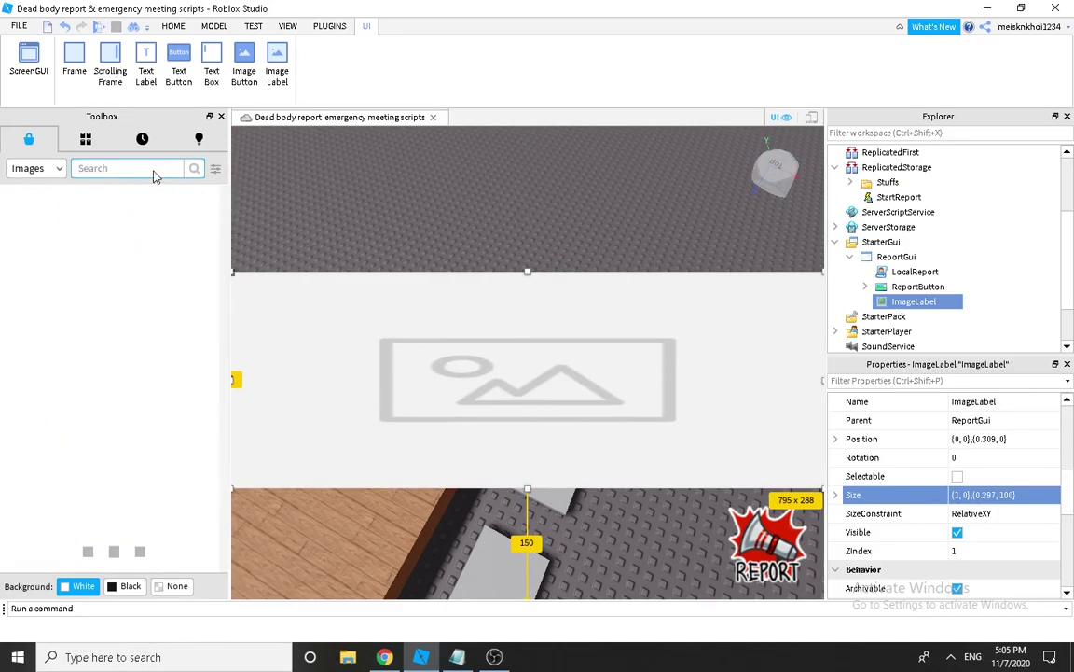
pyautogui.write('kill screen among us')
pyautogui.press('Return')
pyautogui.rightClick(34, 278)
pyautogui.click(71, 288)
# Step: Use the copied kill screen asset ID as the image label's Image and clear the Toolbox search
pyautogui.scroll(-5, 1026, 492)
pyautogui.click(1017, 495)
pyautogui.hotkey('ctrl', 'v')
pyautogui.press('Return')
pyautogui.click(173, 171)
# Step: Set the image label's background transparency to 1 and extend it upward to about 795 x 324
pyautogui.scroll(9, 967, 451)
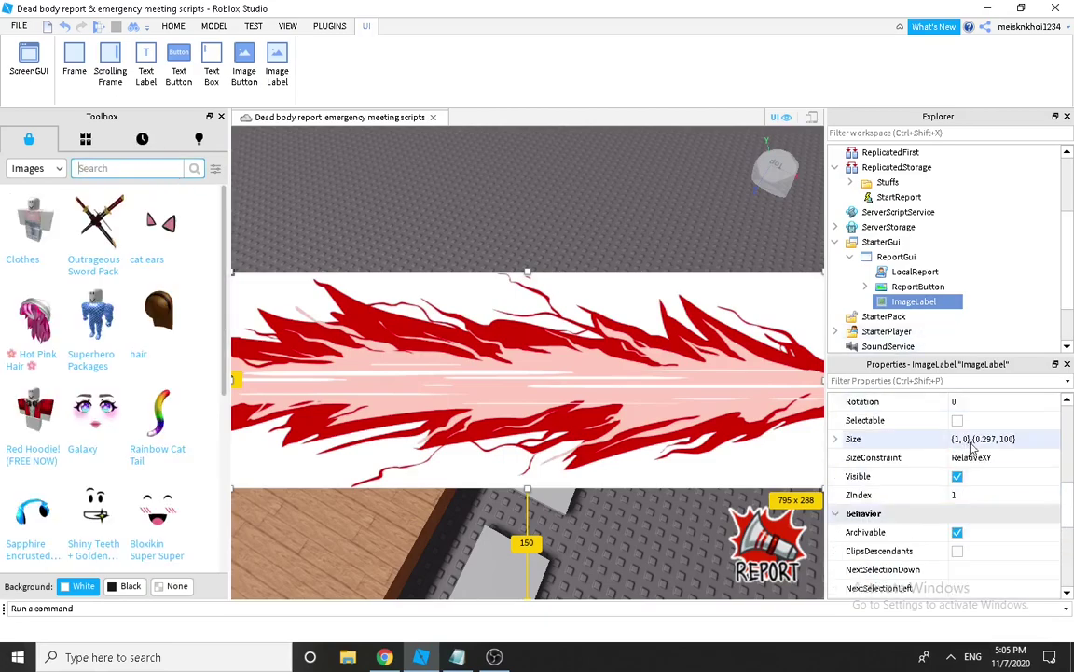
pyautogui.click(981, 568)
pyautogui.write('1')
pyautogui.press('Return')
pyautogui.moveTo(528, 271); pyautogui.dragTo(528, 244)
# Step: Rename the full-width image label DeadReportScreen
pyautogui.rightClick(916, 302)
pyautogui.click(936, 94)
pyautogui.press('BackSpace')
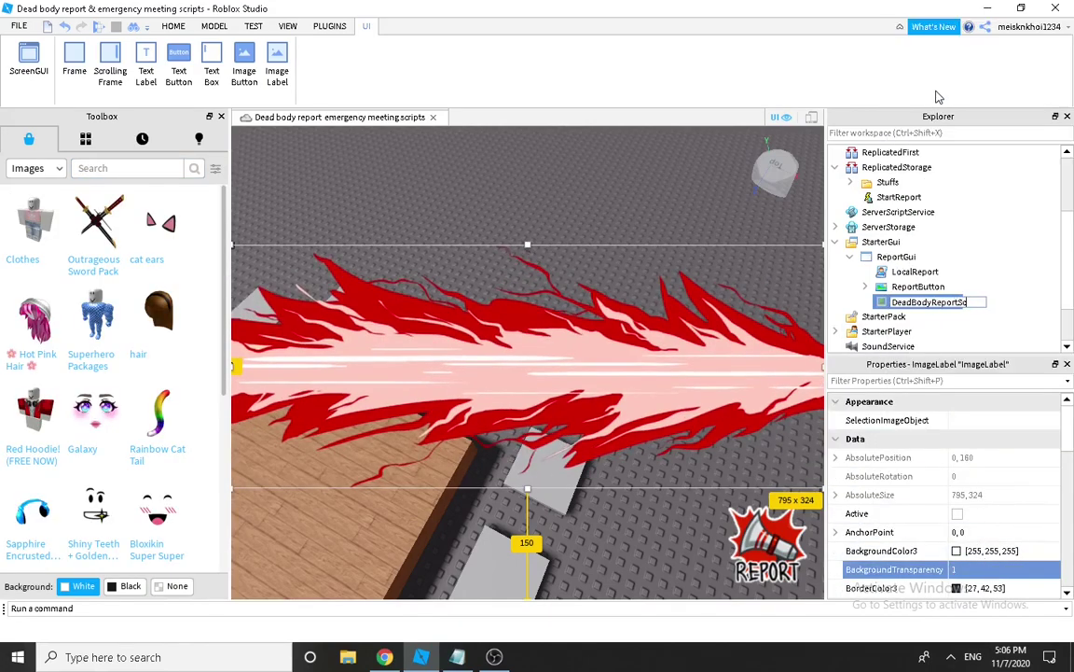
pyautogui.rightClick(968, 302)
pyautogui.click(914, 94)
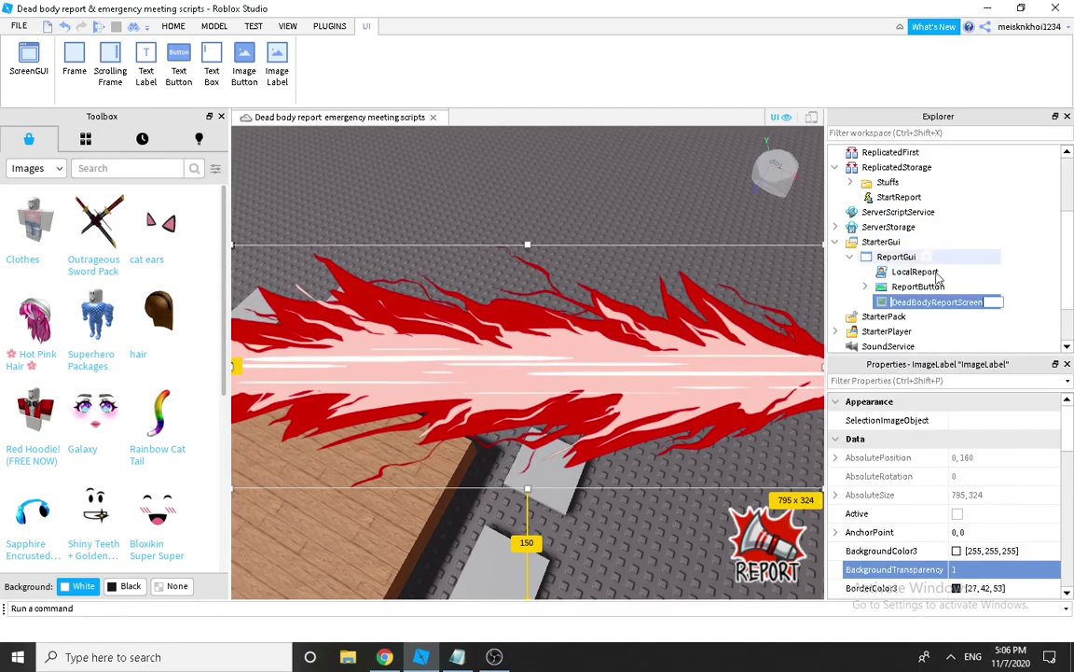
pyautogui.press('BackSpace')
pyautogui.press('BackSpace')
pyautogui.press('Return')
# Step: Insert a TextLabel into DeadReportScreen, widen it to about 795 x 50 and set its background transparency to 1
pyautogui.click(974, 303)
pyautogui.click(887, 359)
pyautogui.moveTo(334, 276); pyautogui.dragTo(851, 388)
pyautogui.click(996, 571)
pyautogui.write('1')
pyautogui.click(381, 355)
pyautogui.click(371, 358)
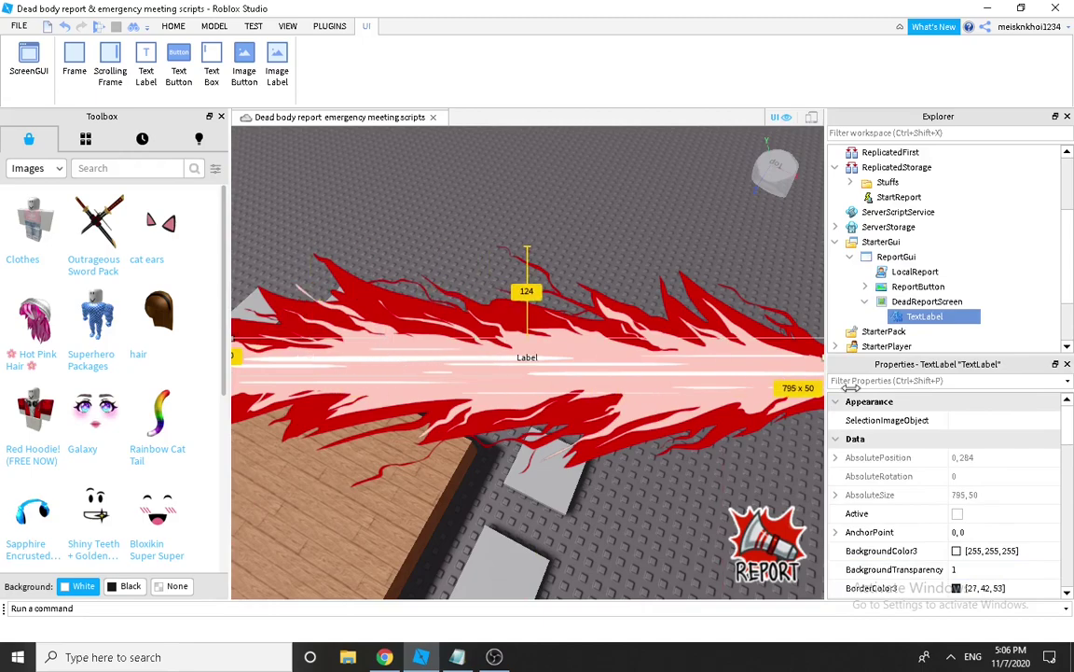
# Step: Extend the text label downward and upward to a size of about 795 x 168
pyautogui.scroll(-5, 975, 480)
pyautogui.click(977, 494)
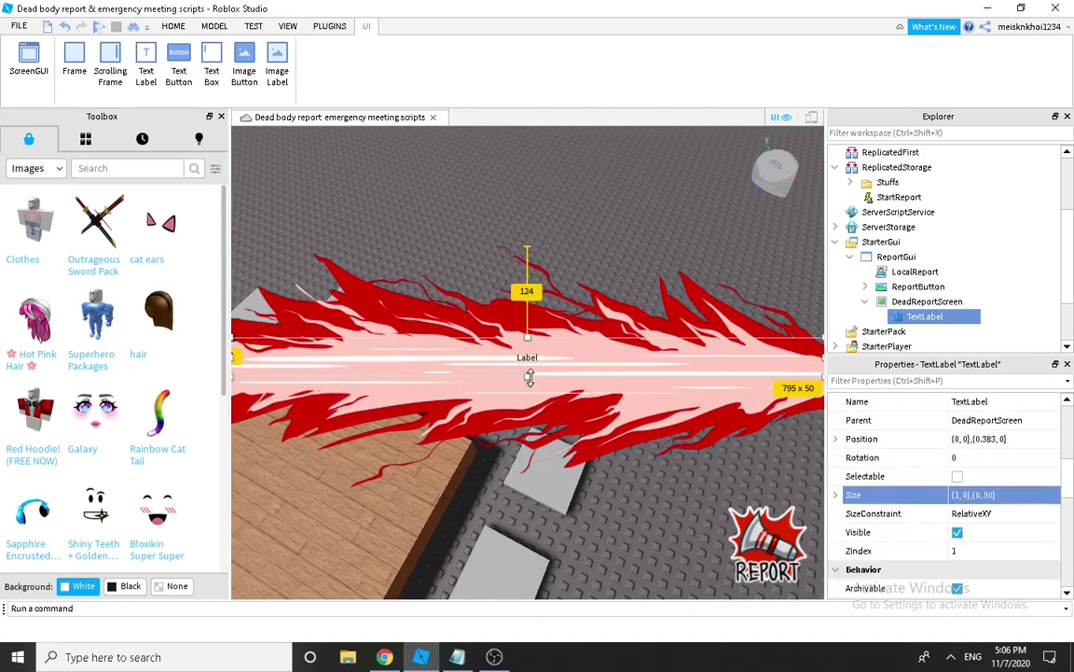
pyautogui.moveTo(527, 377); pyautogui.dragTo(527, 432)
pyautogui.moveTo(528, 337); pyautogui.dragTo(528, 305)
# Step: Set the text label's TextStrokeTransparency to 0 and enable TextScaled
pyautogui.moveTo(1067, 479); pyautogui.dragTo(1067, 533)
pyautogui.scroll(-2, 977, 519)
pyautogui.click(976, 514)
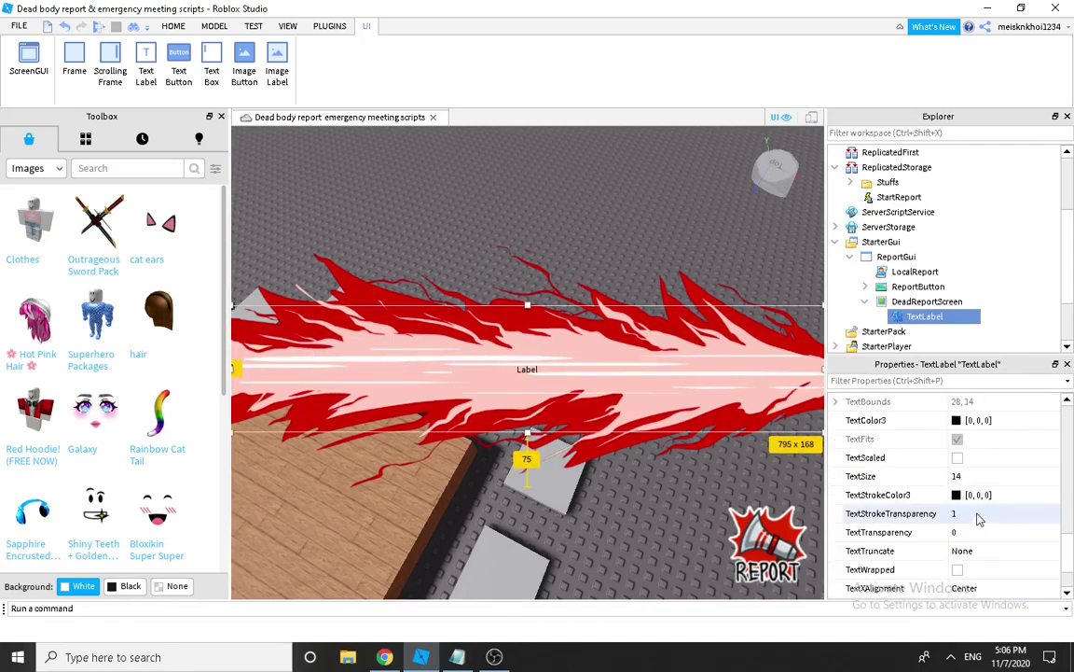
pyautogui.click(958, 458)
# Step: Change the label's text color to white (255, 255, 255)
pyautogui.scroll(1, 961, 469)
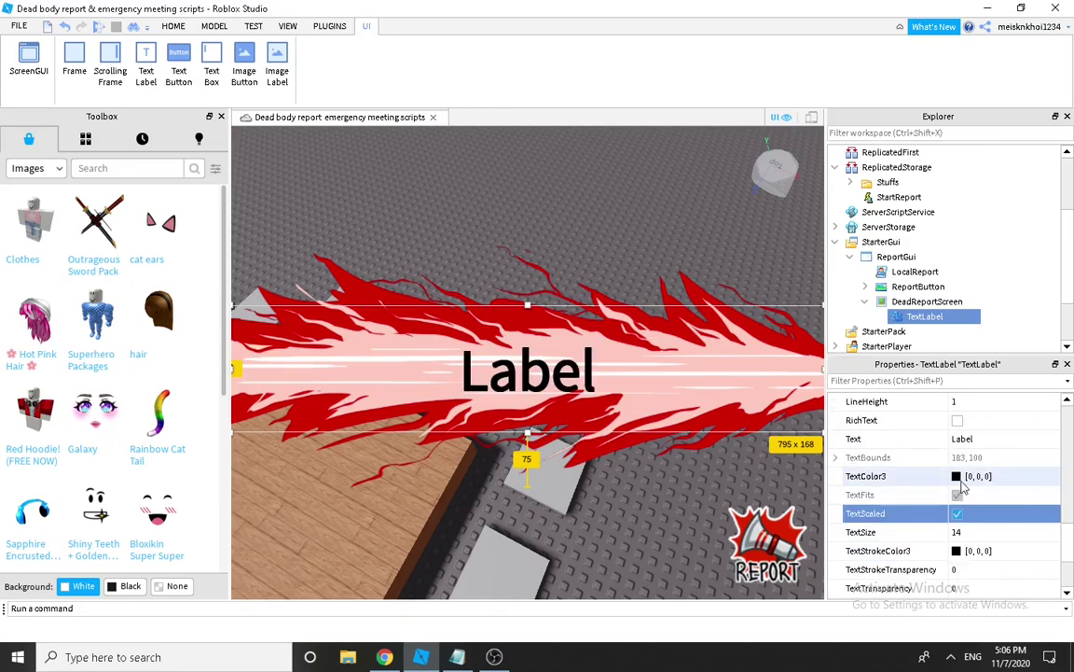
pyautogui.click(958, 475)
pyautogui.click(509, 304)
pyautogui.click(646, 461)
# Step: Set the label's text to DEAD BODY REPORTED
pyautogui.scroll(1, 990, 501)
pyautogui.click(989, 496)
pyautogui.write('D')
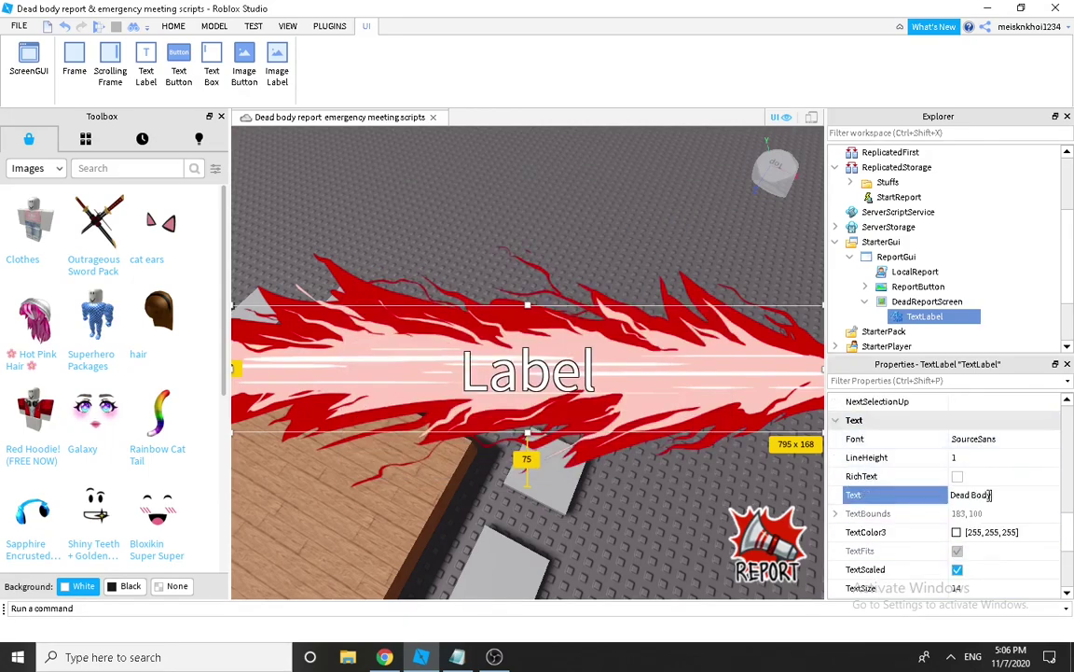
pyautogui.write('EAD BODY REPORTED')
pyautogui.press('Return')
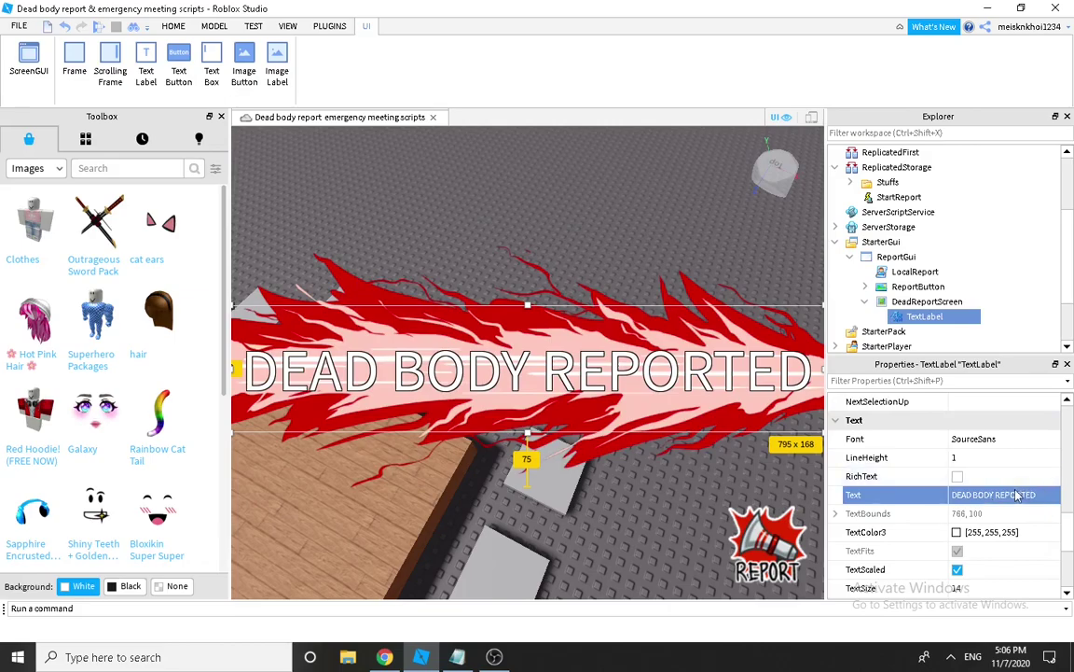
# Step: Enlarge the text label to about 795 x 191 and try the Creepster and DenkOne fonts on it
pyautogui.moveTo(527, 432)
pyautogui.mouseDown()
pyautogui.moveTo(528, 534)
pyautogui.moveTo(528, 450)
pyautogui.mouseUp()
pyautogui.click(1000, 439)
pyautogui.scroll(7, 996, 476)
pyautogui.click(990, 465)
pyautogui.click(1002, 439)
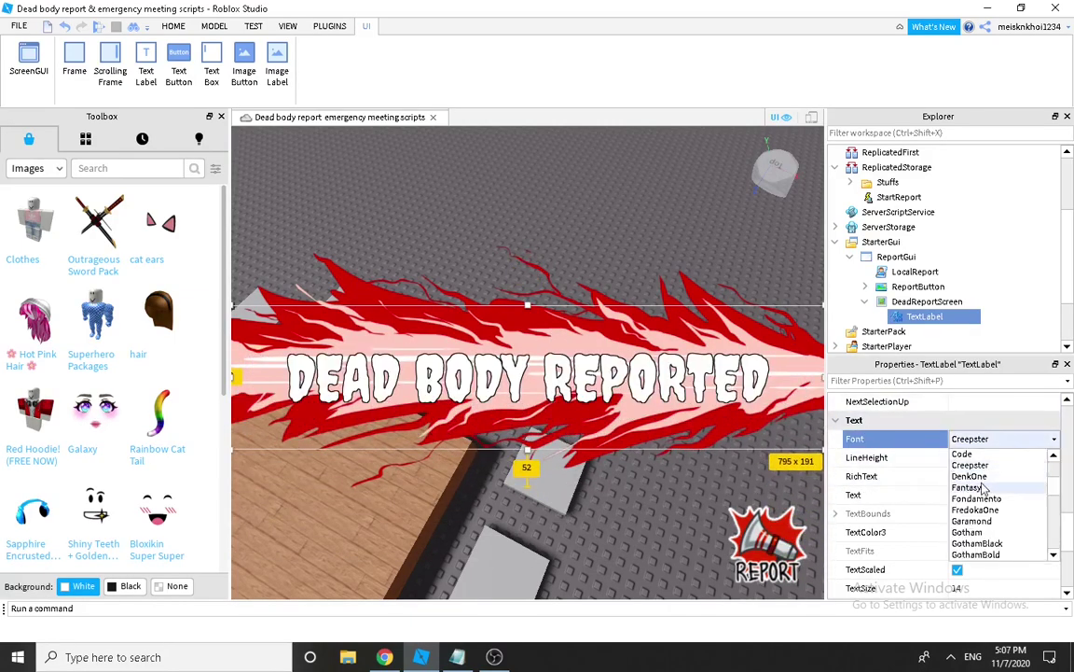
pyautogui.click(983, 476)
# Step: Set the label's font to Arial and shorten the label to about 795 x 176
pyautogui.click(988, 439)
pyautogui.scroll(2, 986, 492)
pyautogui.click(960, 464)
pyautogui.moveTo(527, 451); pyautogui.dragTo(528, 440)
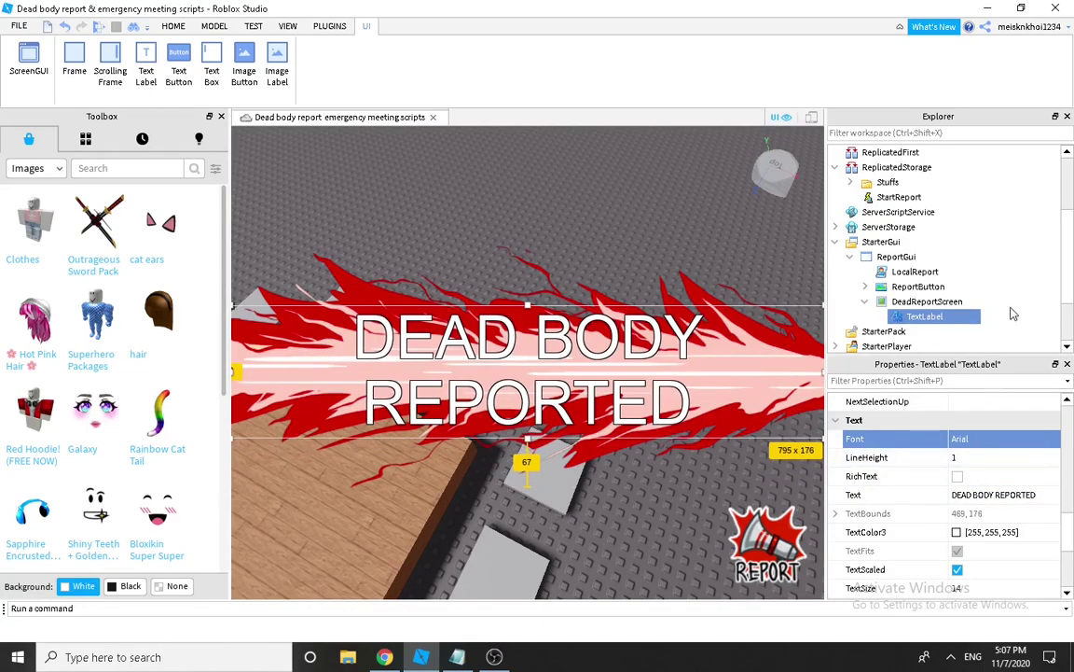
# Step: Rename the text label DeadBodyText and deselect it
pyautogui.rightClick(937, 316)
pyautogui.click(952, 97)
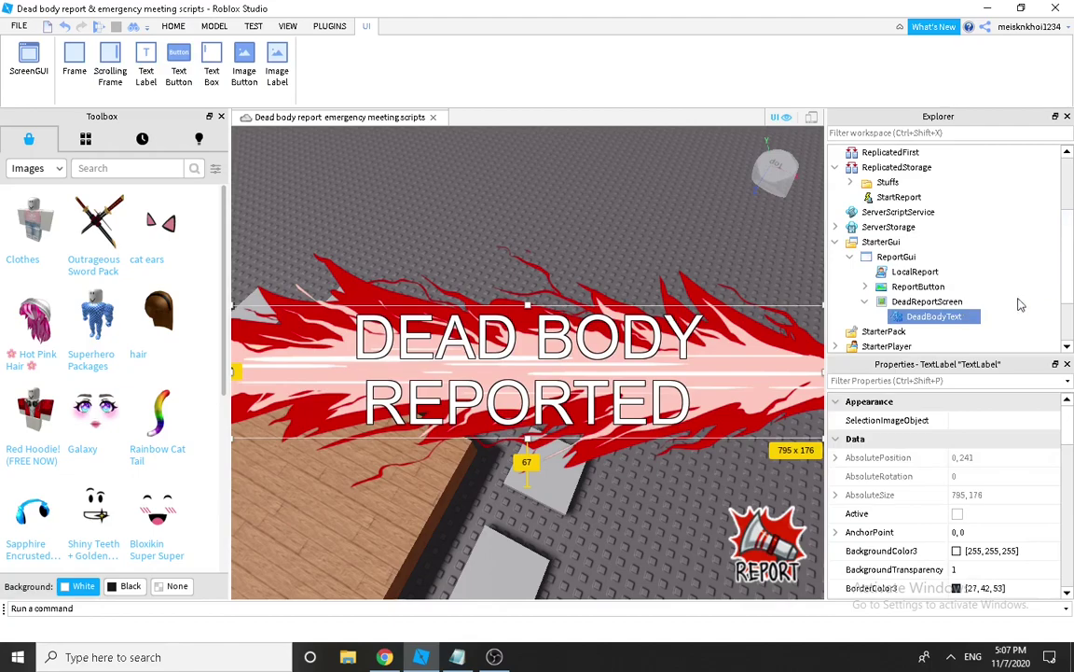
pyautogui.click(1046, 287)
# Step: Collapse DeadReportScreen in the hierarchy, hide it by turning off its Visible property and deselect it
pyautogui.click(865, 301)
pyautogui.click(926, 301)
pyautogui.scroll(-6, 977, 443)
pyautogui.click(957, 475)
pyautogui.click(1026, 290)
# Step: Insert a Frame into ReportGui and set its size to 1,0,1,0 so it covers the whole screen
pyautogui.click(927, 257)
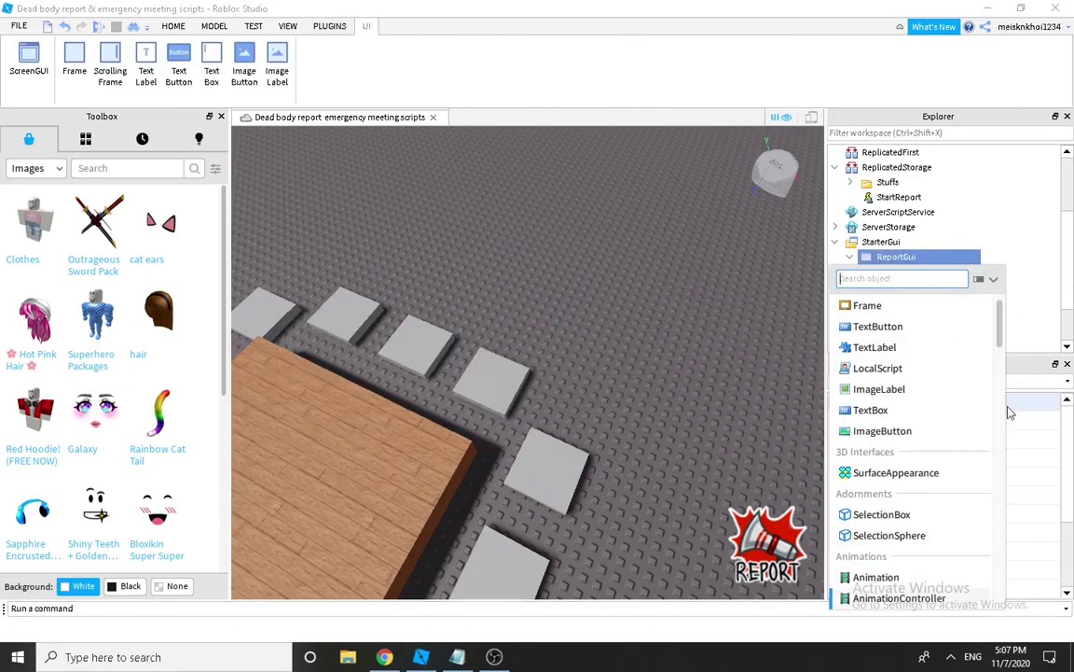
pyautogui.scroll(-3, 900, 384)
pyautogui.scroll(4, 884, 376)
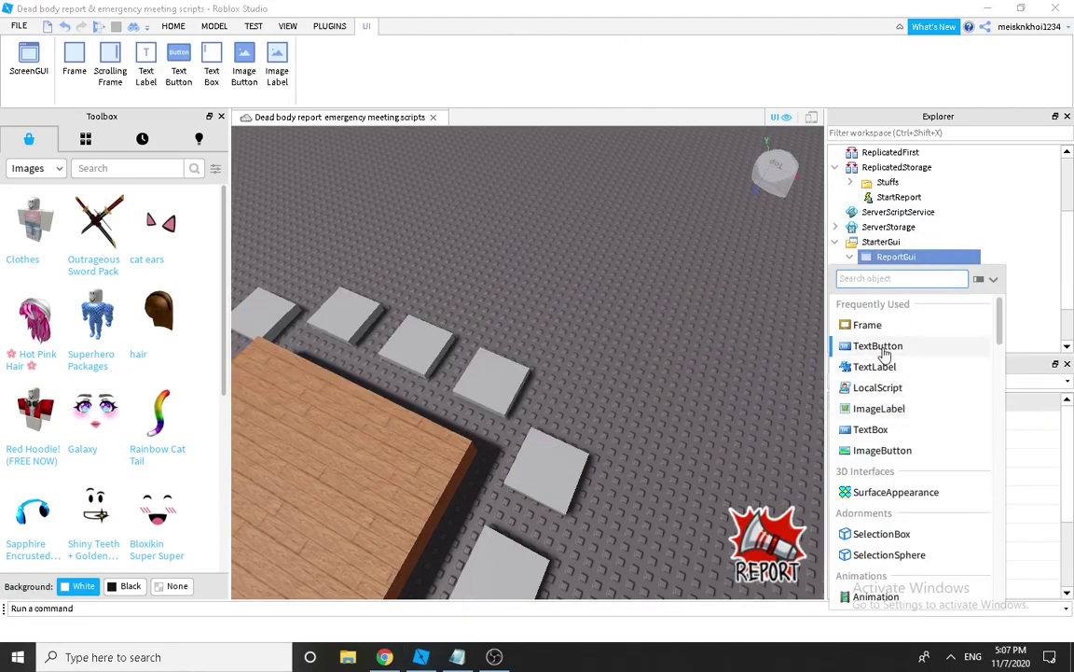
pyautogui.click(918, 326)
pyautogui.scroll(-5, 985, 494)
pyautogui.click(986, 497)
pyautogui.write('1,0 ,1')
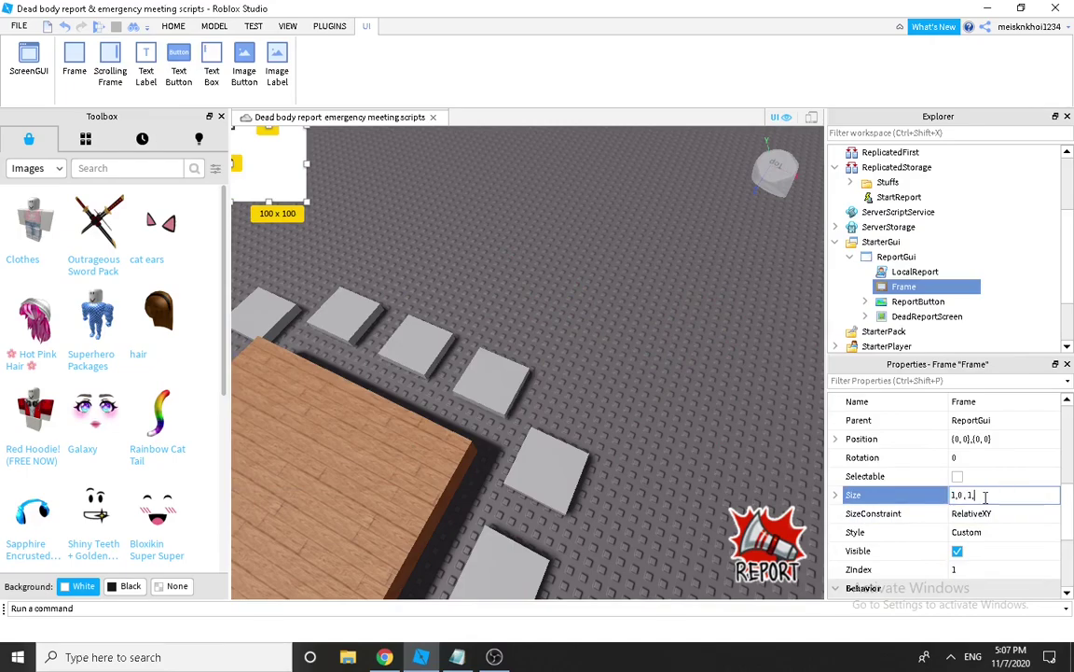
pyautogui.write(',0')
pyautogui.press('Return')
# Step: Make the frame's background black (0, 0, 0) with a background transparency of 0.7
pyautogui.scroll(3, 984, 500)
pyautogui.click(958, 475)
pyautogui.click(639, 462)
pyautogui.click(957, 439)
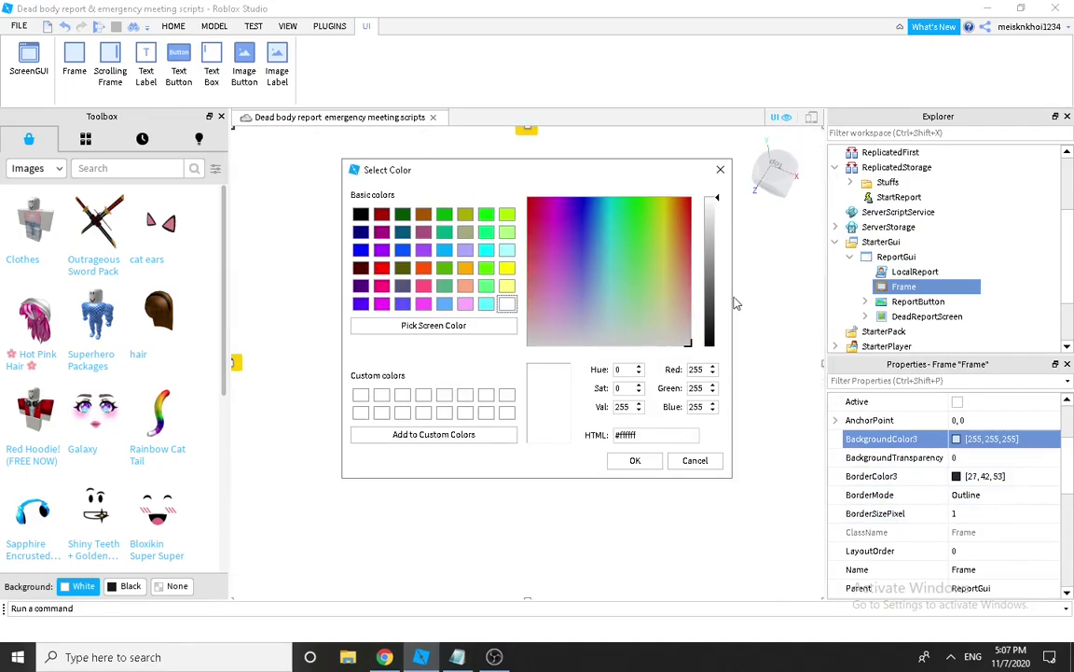
pyautogui.click(361, 215)
pyautogui.click(636, 461)
pyautogui.click(971, 459)
pyautogui.write('0.7')
pyautogui.press('Return')
# Step: Rename the black frame DiscussScreen
pyautogui.scroll(-6, 971, 461)
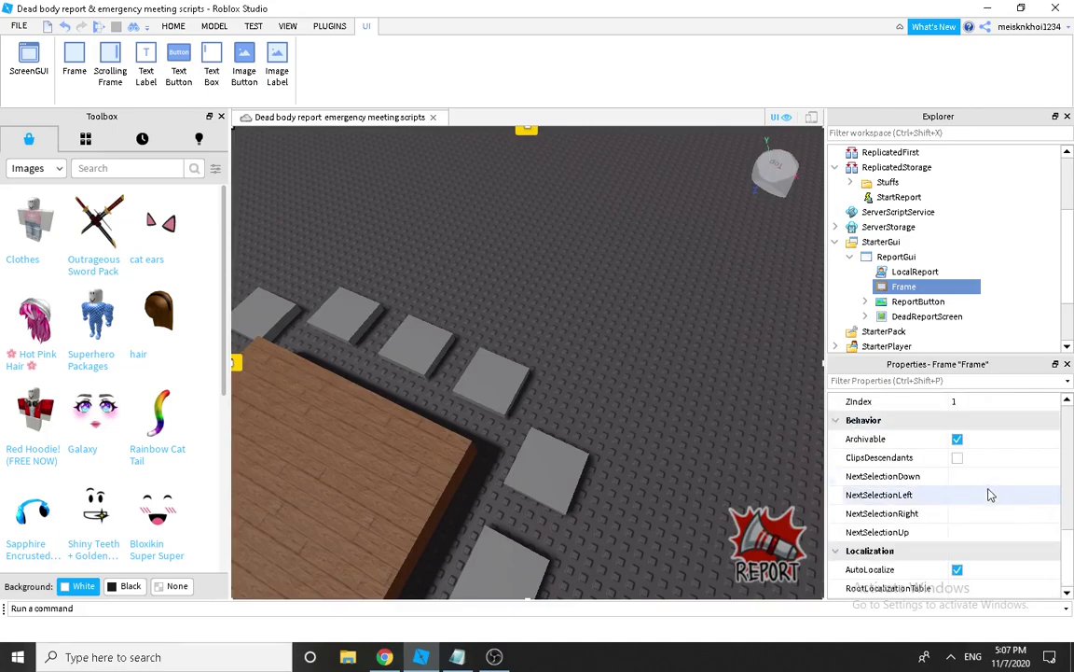
pyautogui.scroll(8, 987, 491)
pyautogui.rightClick(921, 283)
pyautogui.click(938, 92)
pyautogui.press('BackSpace')
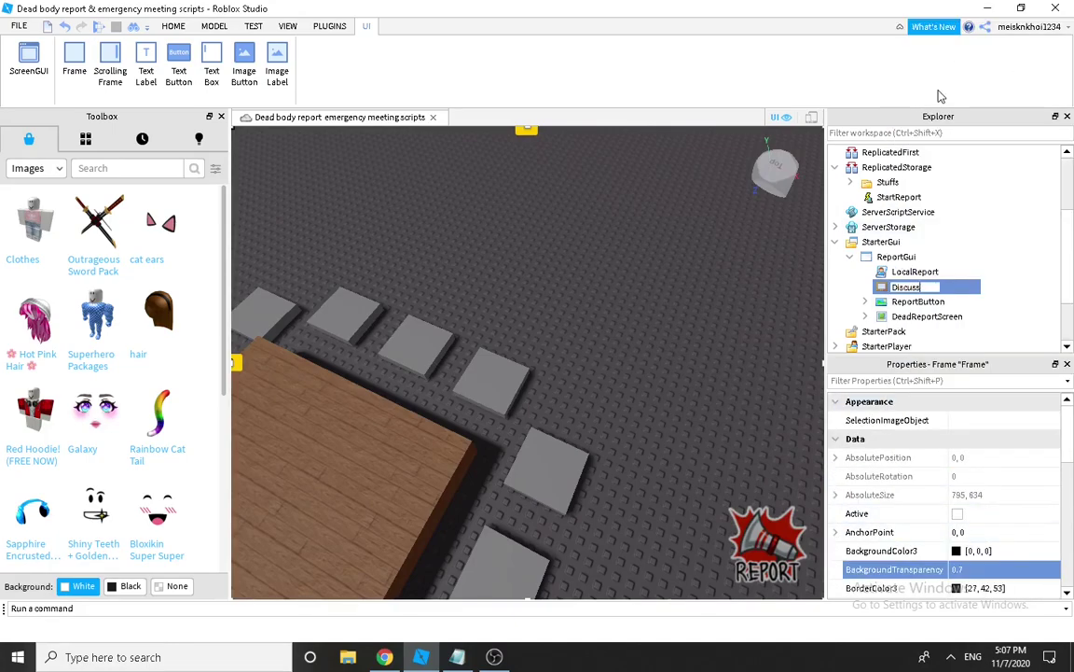
# Step: Insert an ImageLabel into DiscussScreen and search the Toolbox images for "glass"
pyautogui.click(956, 287)
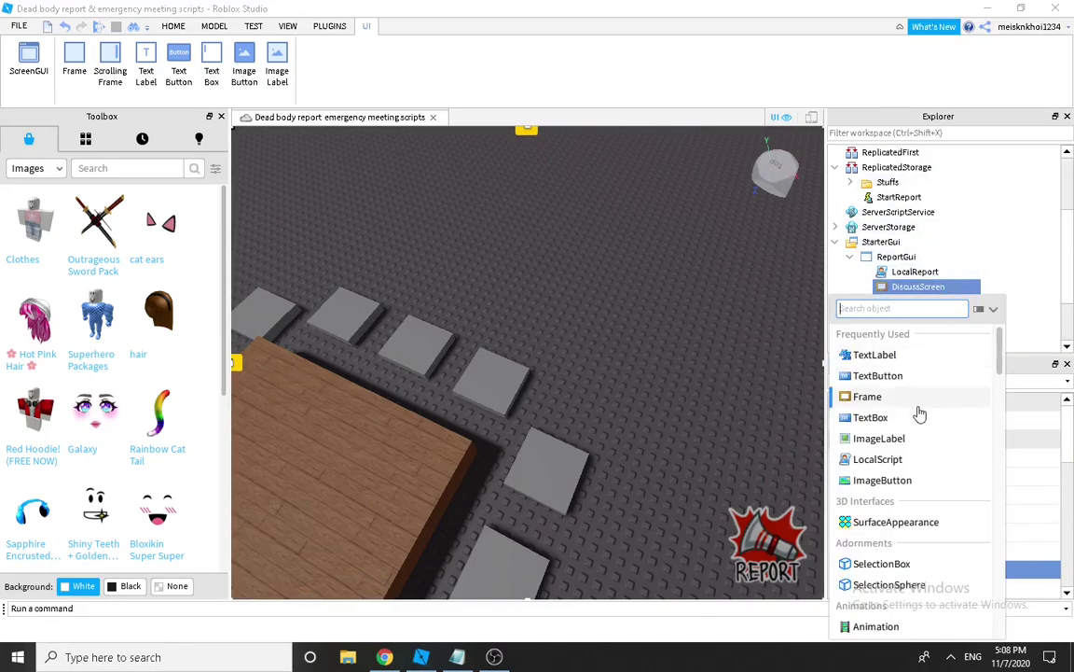
pyautogui.click(918, 437)
pyautogui.click(106, 176)
pyautogui.write('glass')
pyautogui.press('Return')
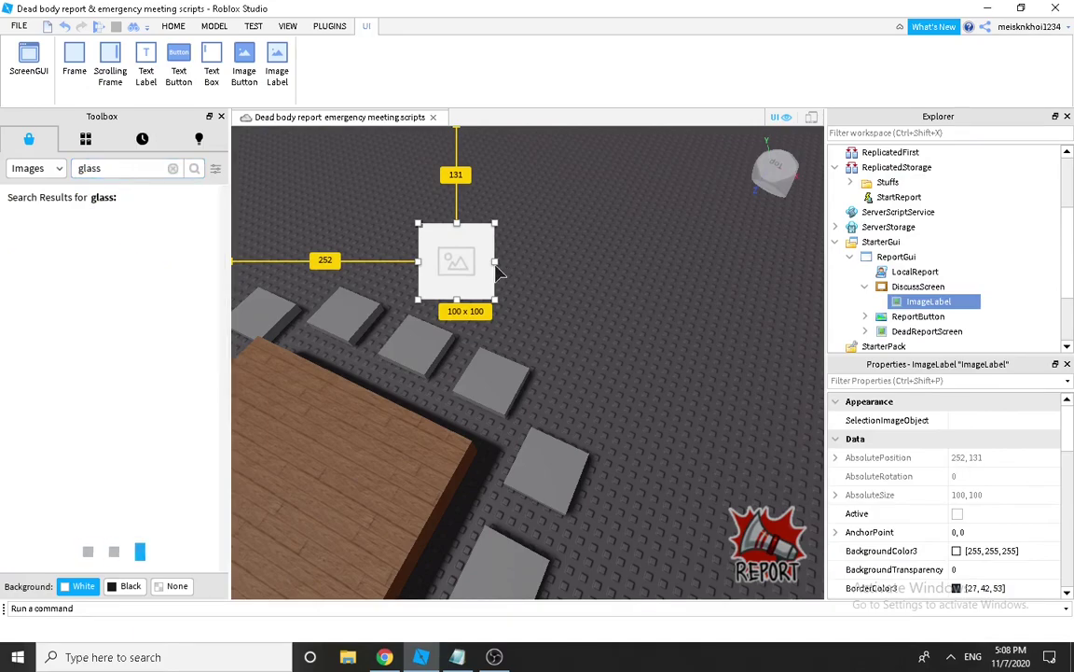
# Step: Resize the DiscussScreen image label to about 567 x 469 and position it near the middle of the screen
pyautogui.moveTo(495, 261); pyautogui.dragTo(689, 263)
pyautogui.moveTo(554, 299); pyautogui.dragTo(555, 542)
pyautogui.moveTo(571, 412); pyautogui.dragTo(431, 425)
pyautogui.moveTo(550, 396); pyautogui.dragTo(733, 397)
pyautogui.moveTo(623, 416); pyautogui.dragTo(654, 402)
pyautogui.moveTo(537, 221); pyautogui.dragTo(538, 189)
pyautogui.moveTo(588, 308); pyautogui.dragTo(589, 317)
pyautogui.moveTo(766, 376); pyautogui.dragTo(736, 377)
pyautogui.scroll(-2, 959, 534)
pyautogui.moveTo(653, 377); pyautogui.dragTo(693, 388)
# Step: Try a BorderSizePixel of 5 on the image label and settle on 10
pyautogui.click(986, 516)
pyautogui.write('5')
pyautogui.press('Return')
pyautogui.click(986, 517)
pyautogui.write('10')
pyautogui.press('Return')
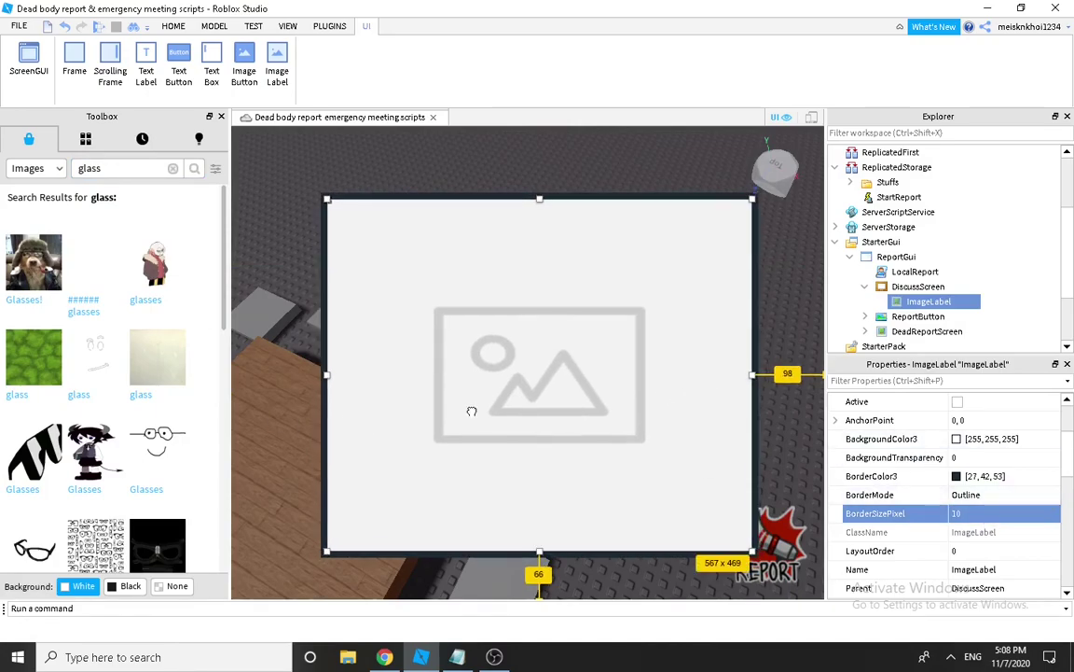
# Step: Browse the glass images, search for "glass material" and copy the asset ID of the light blue glass with diagonal white streaks
pyautogui.scroll(-5, 136, 306)
pyautogui.scroll(-10, 163, 364)
pyautogui.scroll(-7, 183, 383)
pyautogui.click(140, 169)
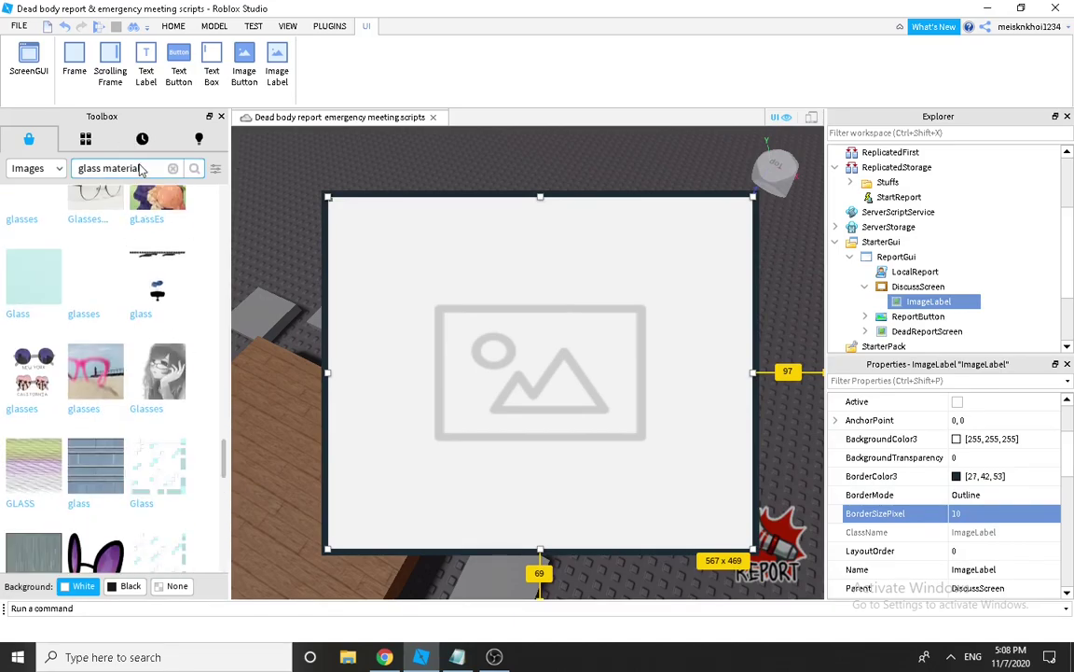
pyautogui.press('Return')
pyautogui.scroll(-8, 155, 463)
pyautogui.rightClick(171, 413)
pyautogui.click(204, 459)
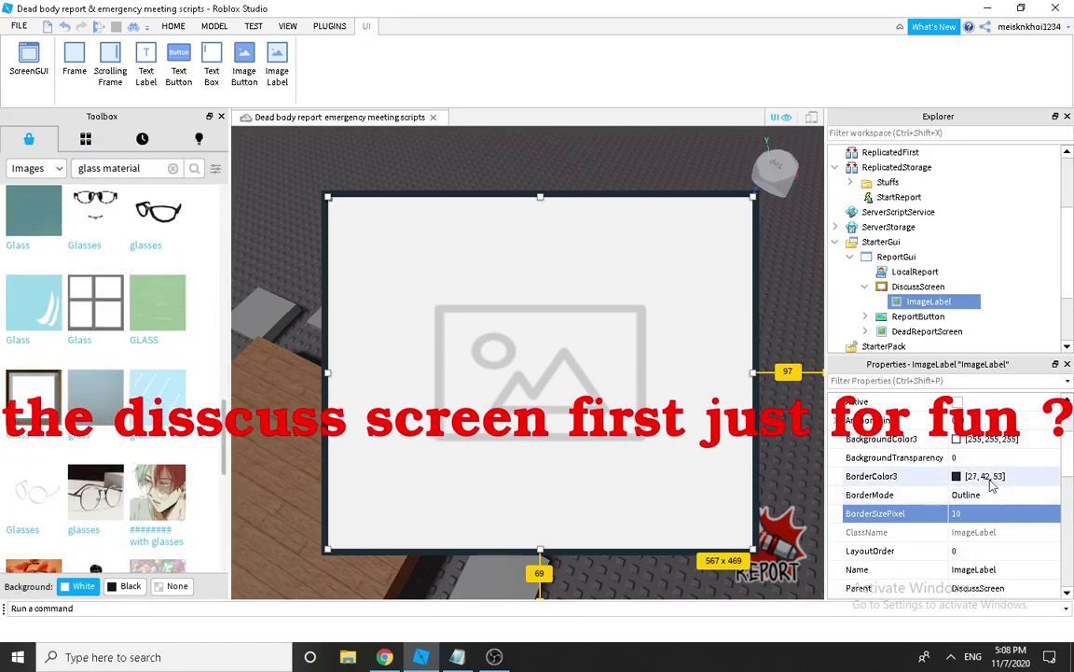
# Step: Use the copied glass asset ID as the Image of the label in DiscussScreen
pyautogui.scroll(-8, 990, 476)
pyautogui.click(996, 496)
pyautogui.hotkey('ctrl', 'v')
pyautogui.press('Return')
# Step: Rename the glass image label MainFrame
pyautogui.rightClick(930, 301)
pyautogui.click(949, 94)
pyautogui.write('M')
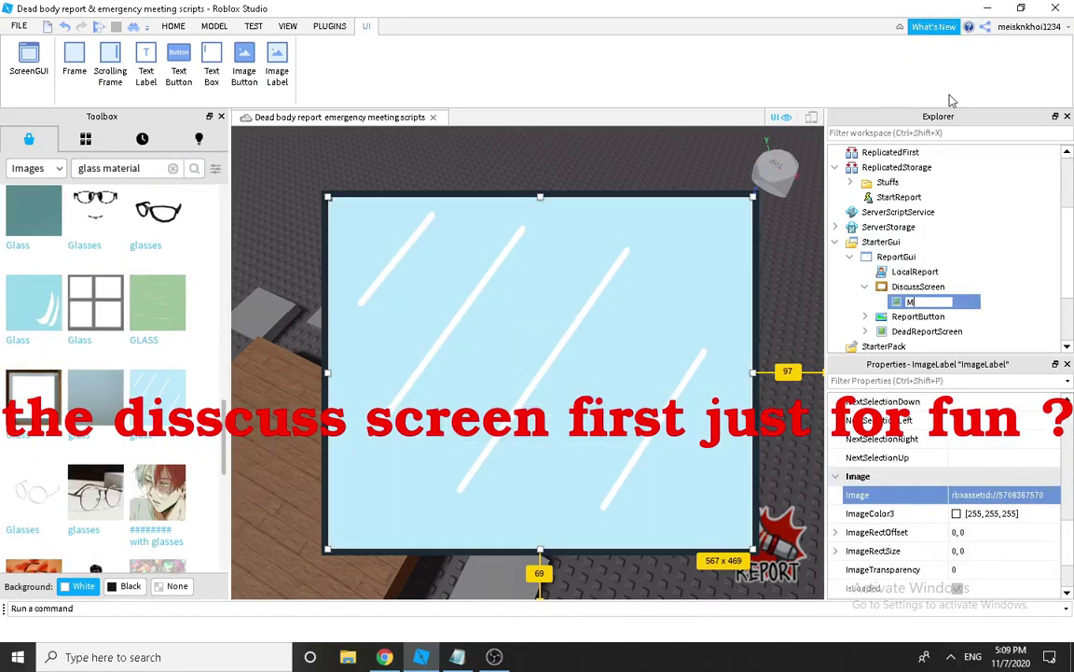
pyautogui.write('ainFrame')
pyautogui.press('Return')
# Step: Insert a TextLabel into MainFrame and stretch it across the upper part of the glass to about 567 x 87
pyautogui.click(966, 302)
pyautogui.click(900, 359)
pyautogui.moveTo(477, 215); pyautogui.dragTo(753, 216)
pyautogui.moveTo(540, 235); pyautogui.dragTo(544, 265)
# Step: Set the background transparency of MainFrame's text label to 1
pyautogui.scroll(8, 988, 489)
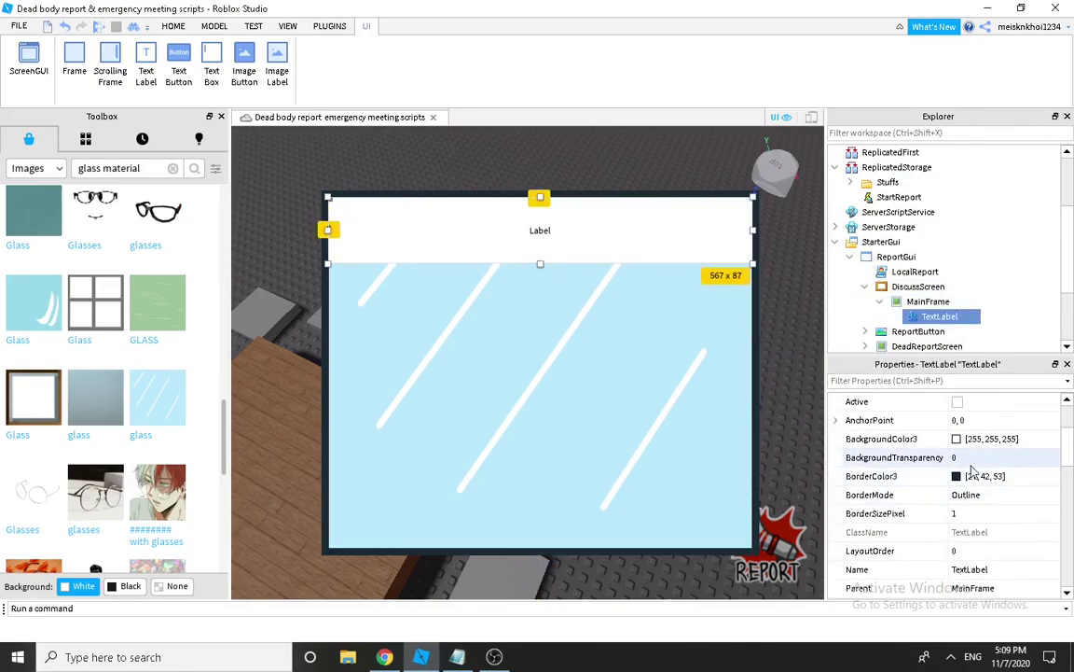
pyautogui.click(972, 464)
pyautogui.write('1')
pyautogui.press('Return')
# Step: Set the label's text to "Who Is The Imposter ? (Killer)" with TextScaled on and extend the label to about 567 x 93
pyautogui.scroll(-9, 972, 468)
pyautogui.click(981, 492)
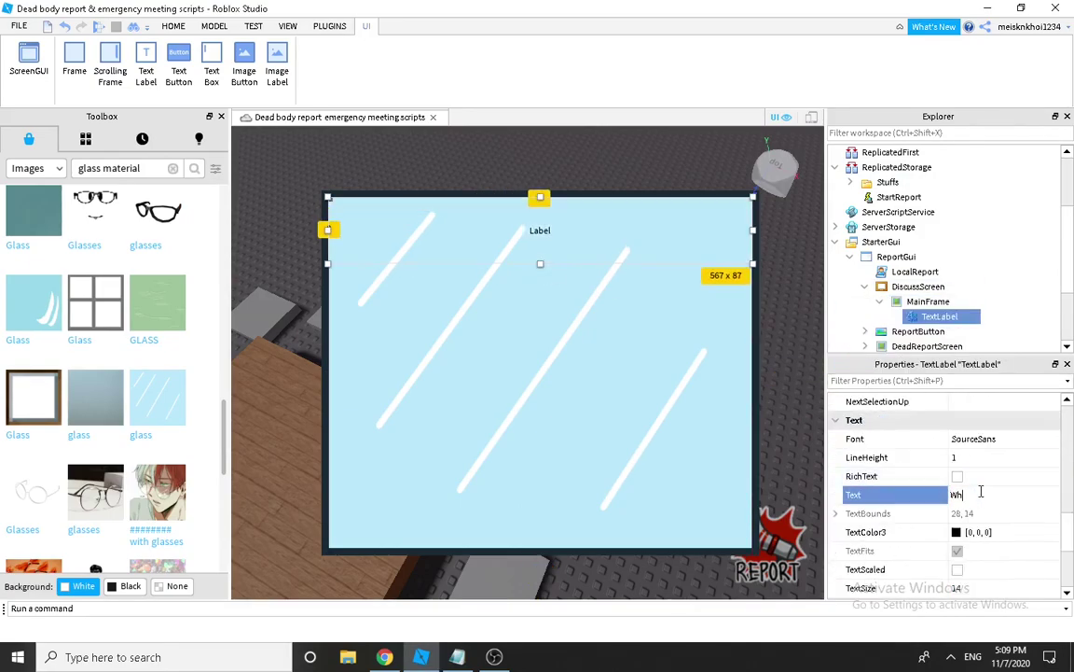
pyautogui.click(960, 572)
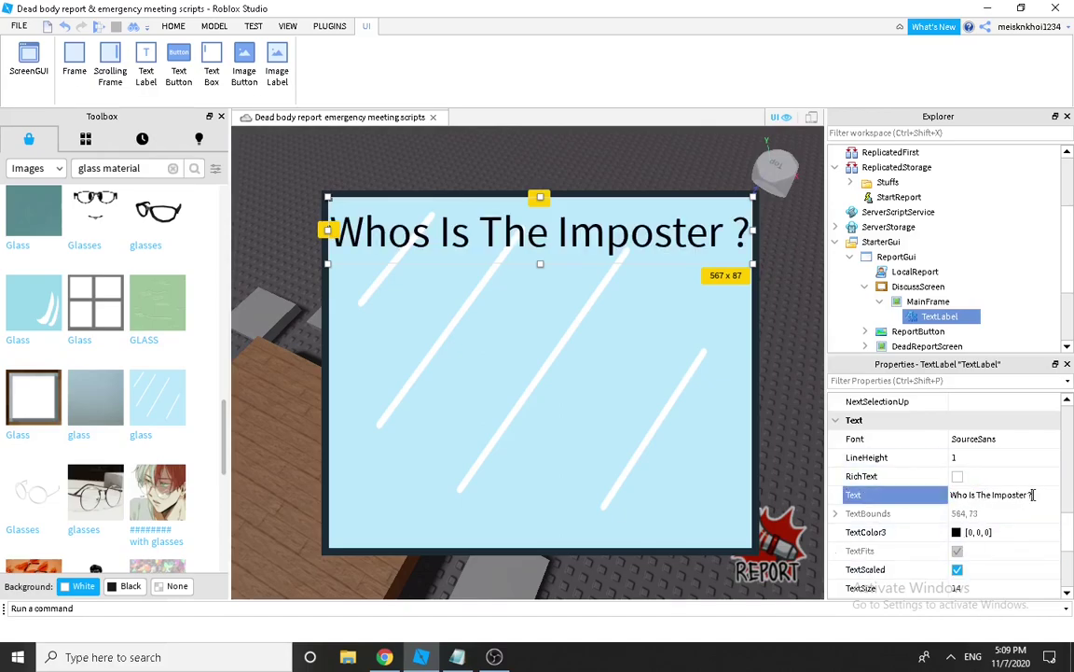
pyautogui.write(')')
pyautogui.press('Return')
pyautogui.moveTo(540, 264); pyautogui.dragTo(540, 268)
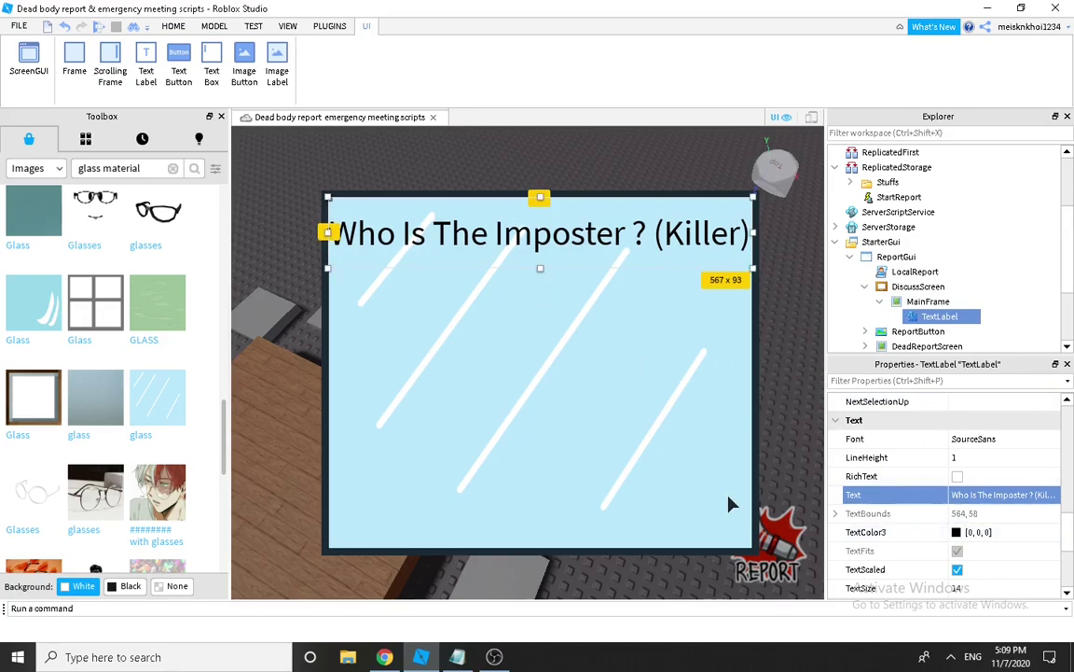
# Step: Give the label white text with a text stroke transparency of 0 and enlarge it to about 567 x 114
pyautogui.scroll(-2, 998, 473)
pyautogui.click(964, 531)
pyautogui.click(961, 512)
pyautogui.write('0')
pyautogui.press('Return')
pyautogui.click(956, 420)
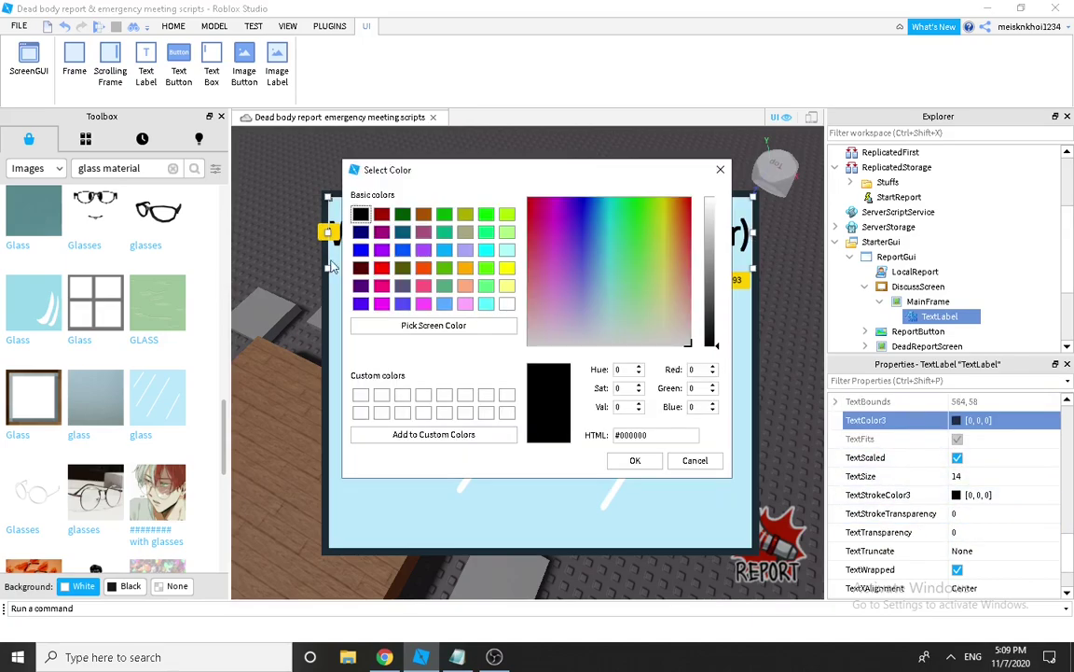
pyautogui.click(504, 305)
pyautogui.click(635, 460)
pyautogui.moveTo(540, 269); pyautogui.dragTo(541, 284)
# Step: Change the heading label's font to a bold condensed typeface and rename the label Title
pyautogui.scroll(3, 988, 444)
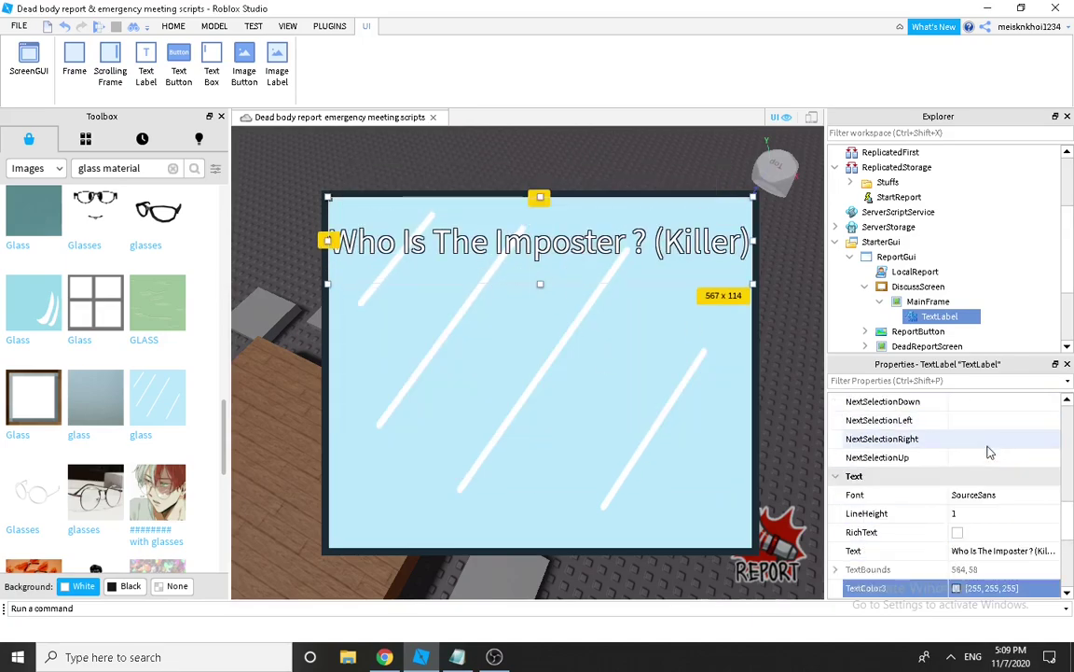
pyautogui.click(983, 495)
pyautogui.click(981, 515)
pyautogui.click(981, 496)
pyautogui.click(989, 554)
pyautogui.click(993, 497)
pyautogui.scroll(2, 994, 528)
pyautogui.click(992, 509)
pyautogui.click(788, 433)
pyautogui.moveTo(669, 389); pyautogui.dragTo(668, 389, button='right')
pyautogui.click(939, 317)
pyautogui.click(939, 317)
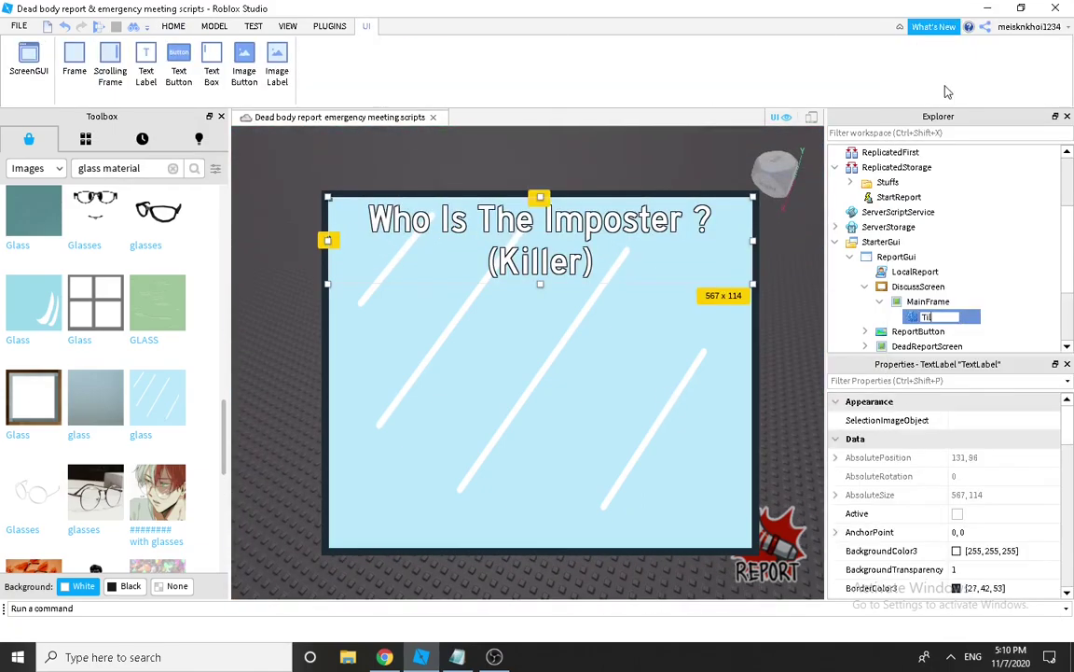
pyautogui.click(959, 301)
pyautogui.click(898, 422)
pyautogui.moveTo(381, 250); pyautogui.dragTo(752, 320)
pyautogui.rightClick(587, 326)
pyautogui.click(630, 147)
# Step: Insert a Frame into MainFrame directly below the title and stretch it across the full width down to the glass's lower edge
pyautogui.click(959, 302)
pyautogui.click(895, 398)
pyautogui.moveTo(361, 226); pyautogui.dragTo(361, 312)
pyautogui.moveTo(404, 320); pyautogui.dragTo(743, 319)
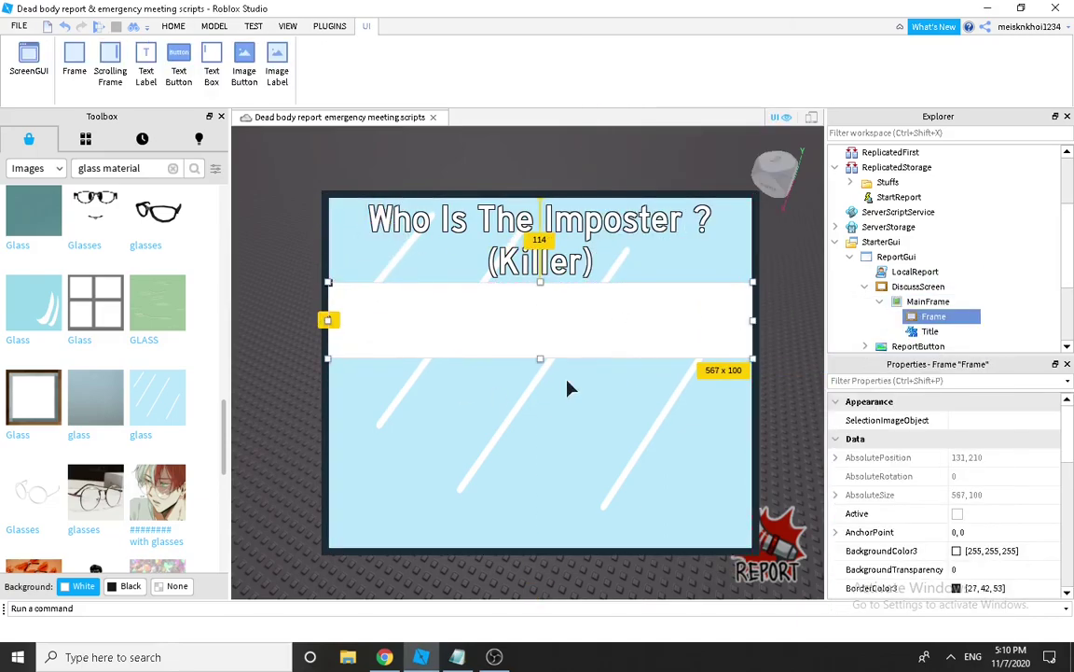
pyautogui.moveTo(540, 359); pyautogui.dragTo(540, 548)
# Step: Rename the new frame PlayersFrame and shorten it to about 567 x 272
pyautogui.scroll(-6, 923, 494)
pyautogui.rightClick(931, 318)
pyautogui.click(956, 86)
pyautogui.press('BackSpace')
pyautogui.write('PlayersFrame')
pyautogui.press('Return')
pyautogui.click(958, 495)
pyautogui.moveTo(540, 548); pyautogui.dragTo(542, 487)
pyautogui.click(961, 496)
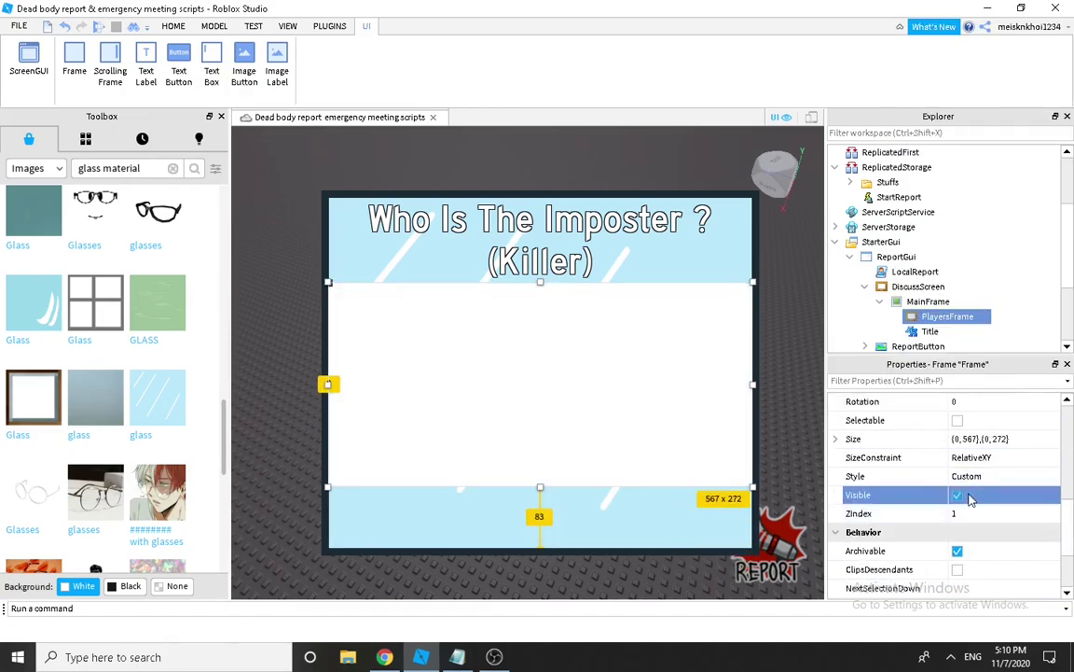
# Step: Set the background transparency of PlayersFrame to 1
pyautogui.scroll(6, 964, 498)
pyautogui.click(968, 457)
pyautogui.write('1')
pyautogui.press('Return')
# Step: Move MainFrame to the centre of the discussion screen
pyautogui.click(541, 490)
pyautogui.click(540, 491)
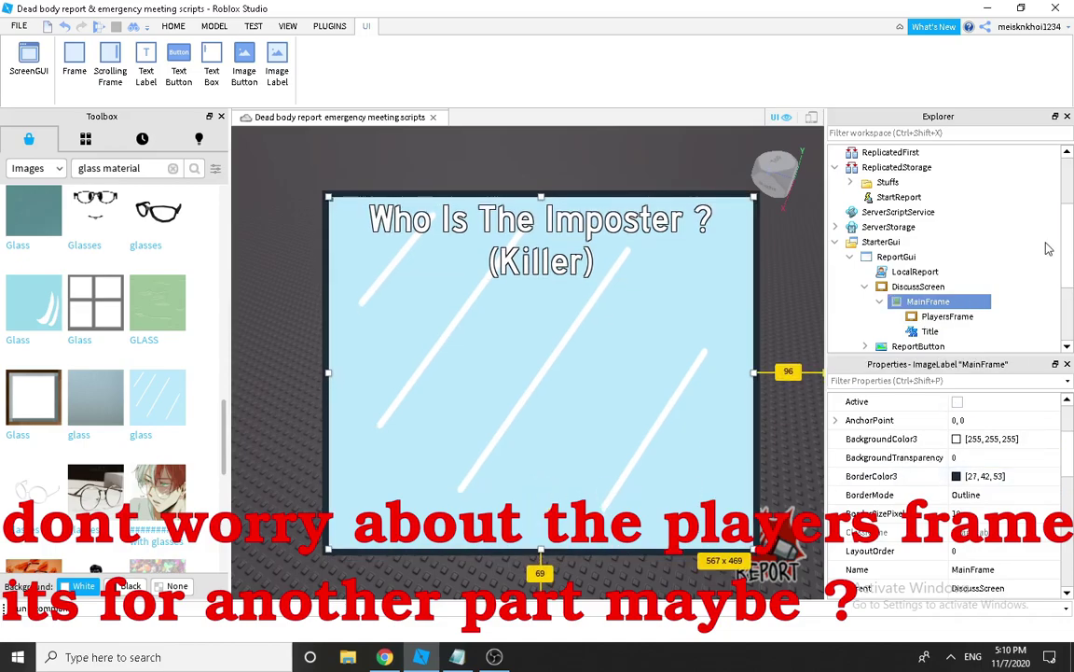
pyautogui.moveTo(541, 384)
pyautogui.mouseDown()
pyautogui.moveTo(568, 372)
pyautogui.moveTo(528, 371)
pyautogui.mouseUp()
pyautogui.click(1023, 237)
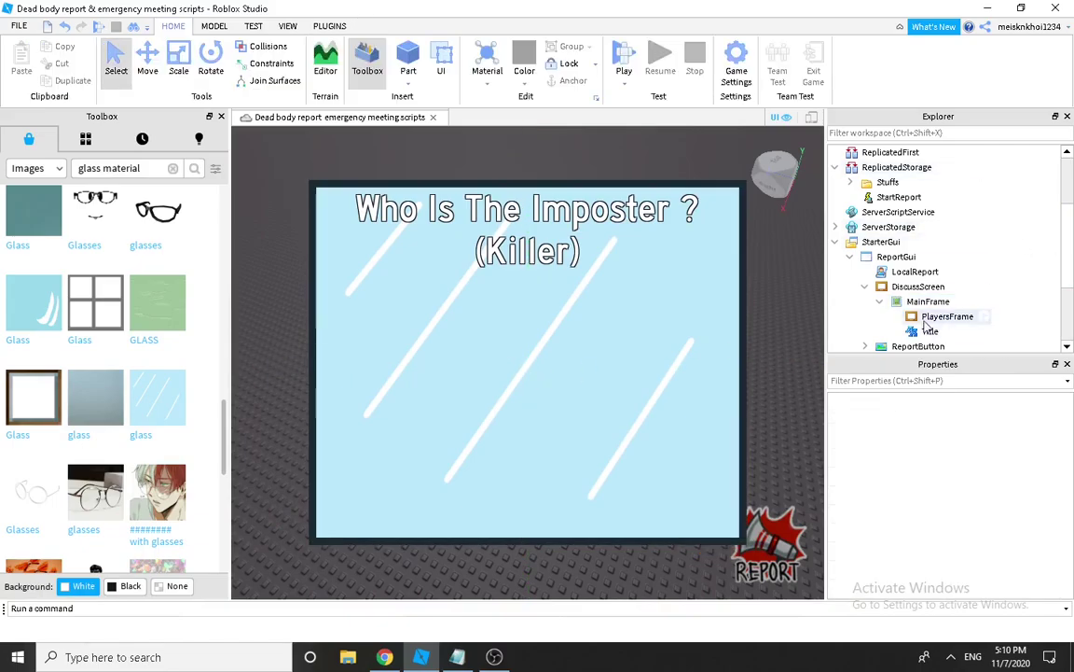
# Step: Hide DiscussScreen by turning off its Visible property
pyautogui.click(907, 289)
pyautogui.scroll(-5, 970, 527)
pyautogui.click(957, 494)
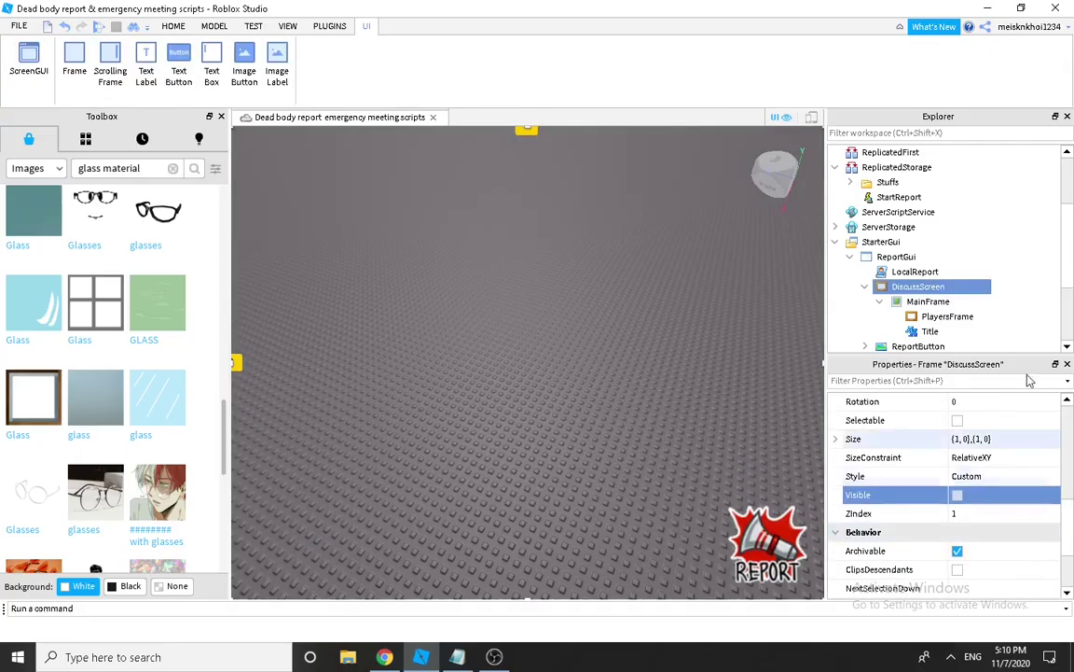
pyautogui.moveTo(537, 343); pyautogui.dragTo(529, 318, button='right')
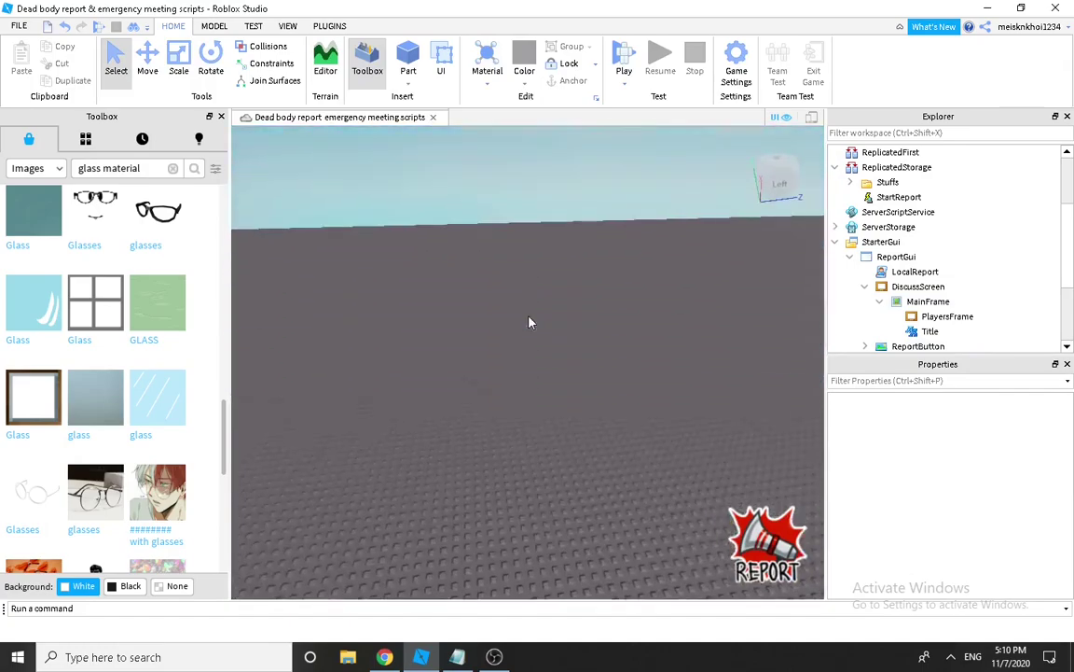
pyautogui.scroll(3, 990, 283)
pyautogui.click(851, 198)
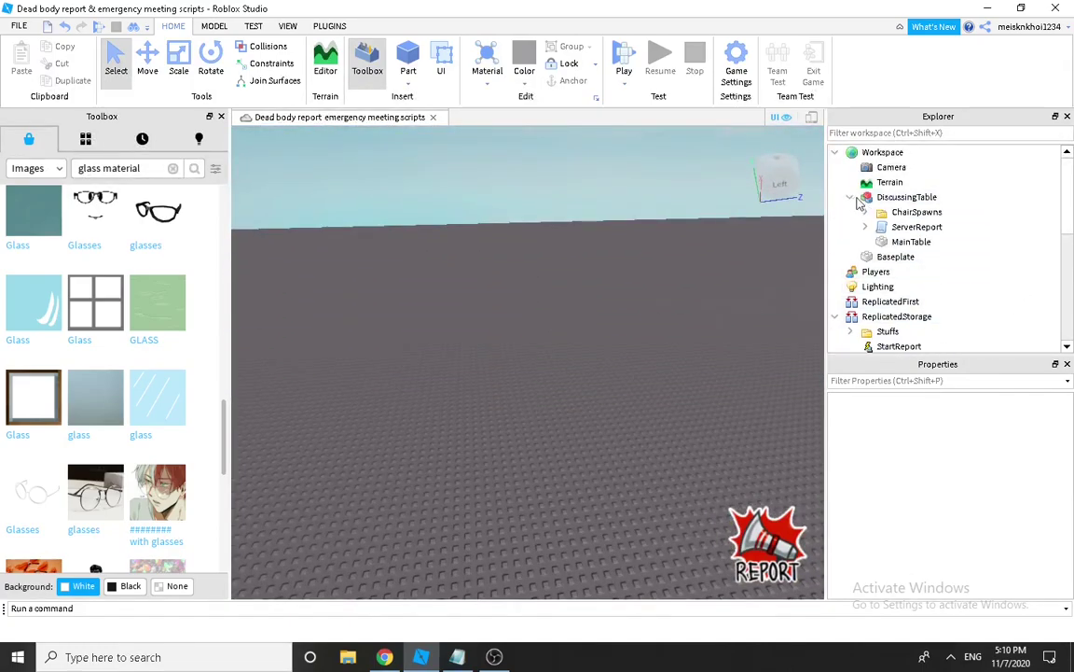
pyautogui.doubleClick(909, 226)
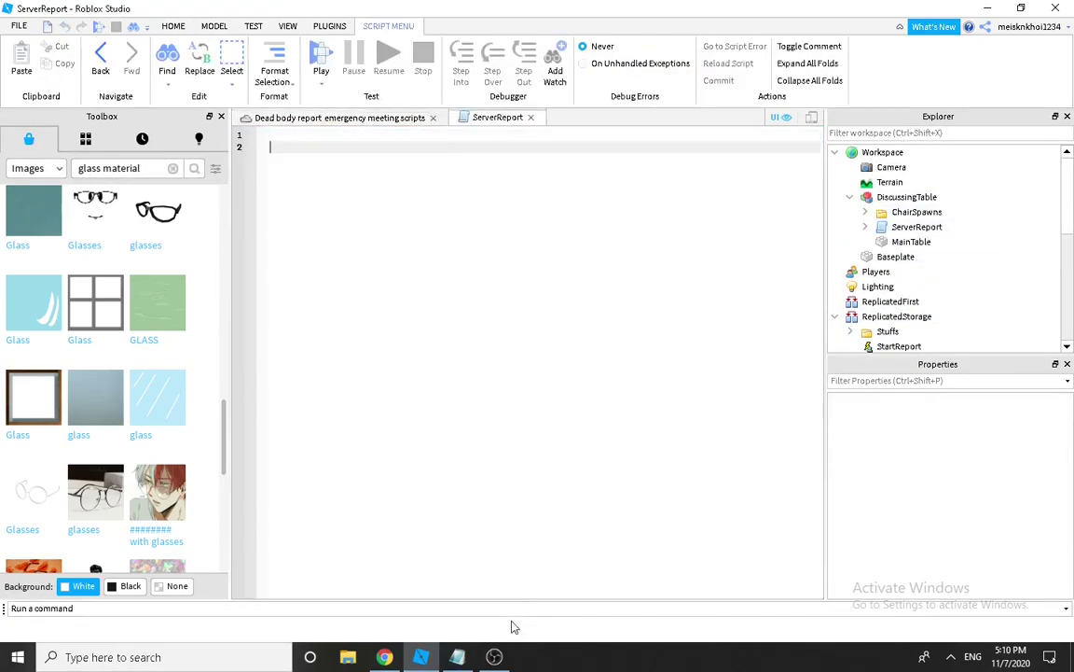
pyautogui.click(326, 136)
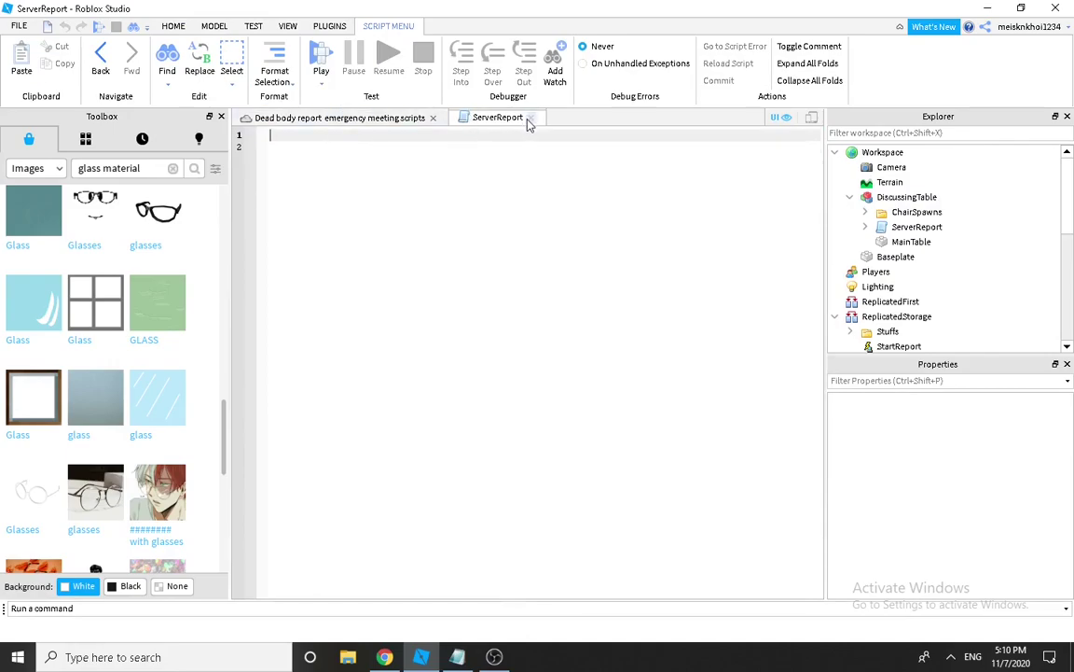
pyautogui.click(529, 118)
# Step: Fill the LocalReport script in ReportGui with the prepared report button and hitbox detection code
pyautogui.scroll(-4, 933, 233)
pyautogui.doubleClick(914, 242)
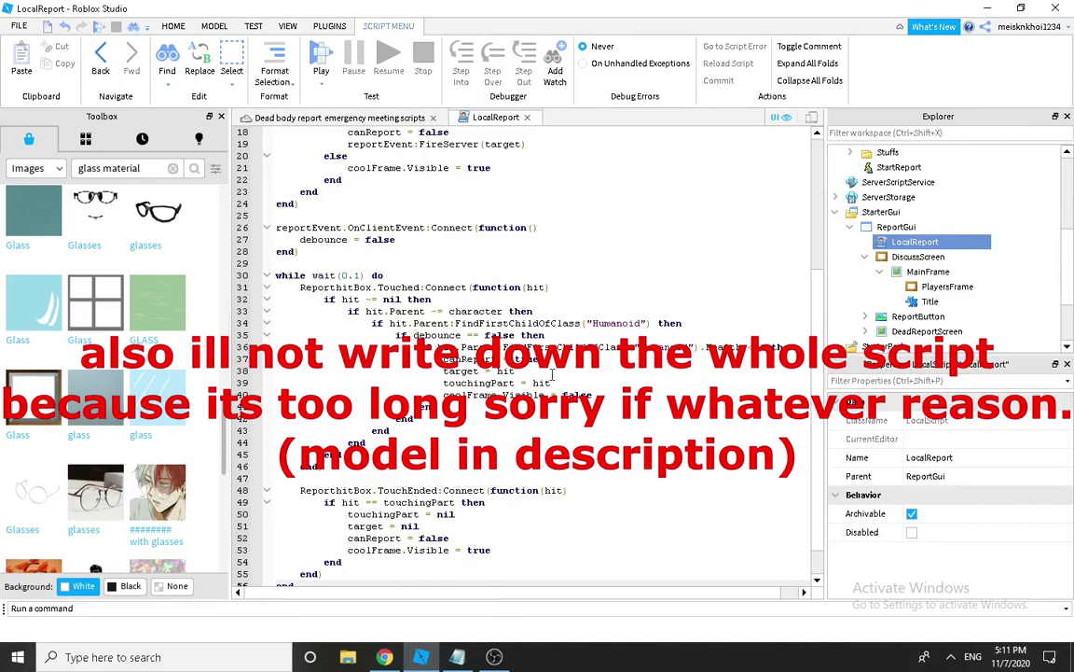
pyautogui.scroll(6, 550, 375)
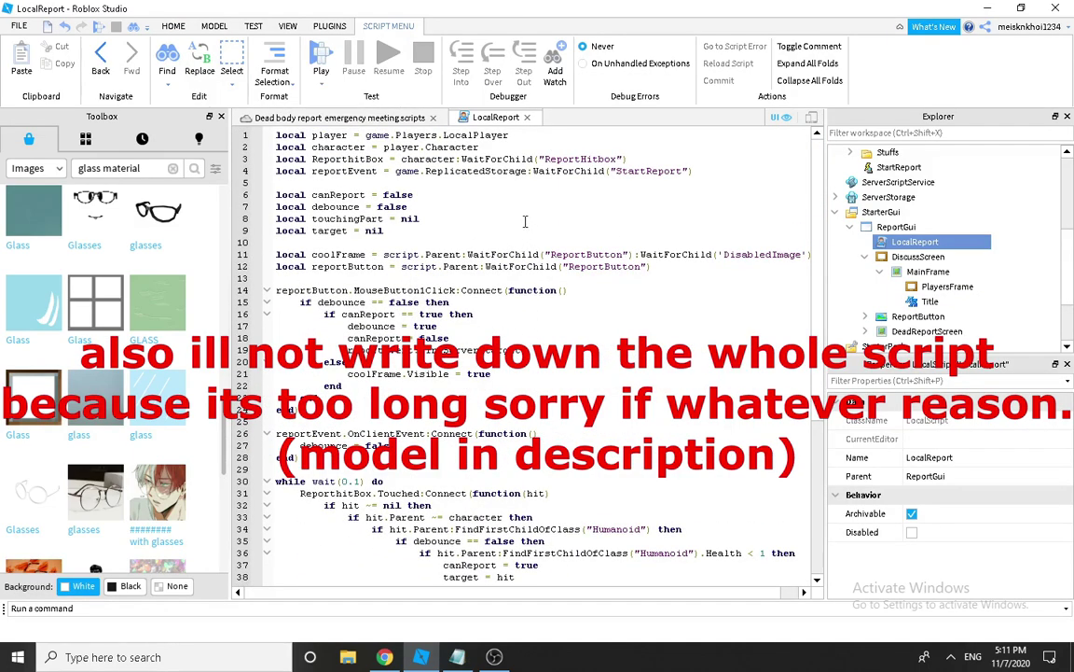
pyautogui.click(529, 119)
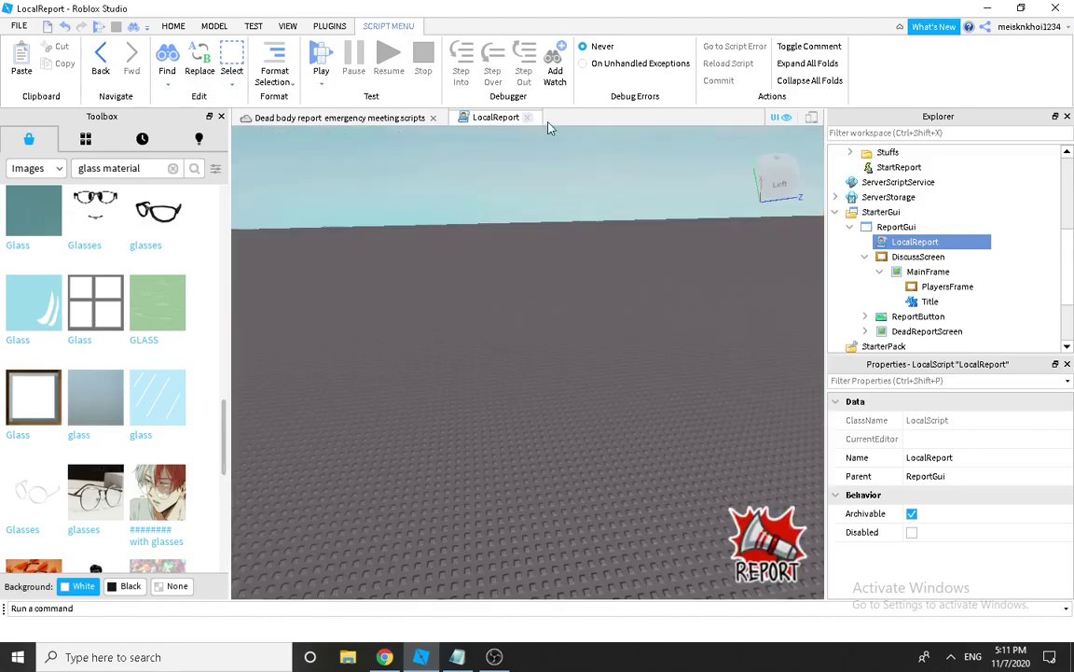
# Step: Fill the ServerReport script in DiscussingTable with the prepared hitbox, teleport, report screen and discussion screen code
pyautogui.scroll(3, 1038, 285)
pyautogui.scroll(1, 1033, 290)
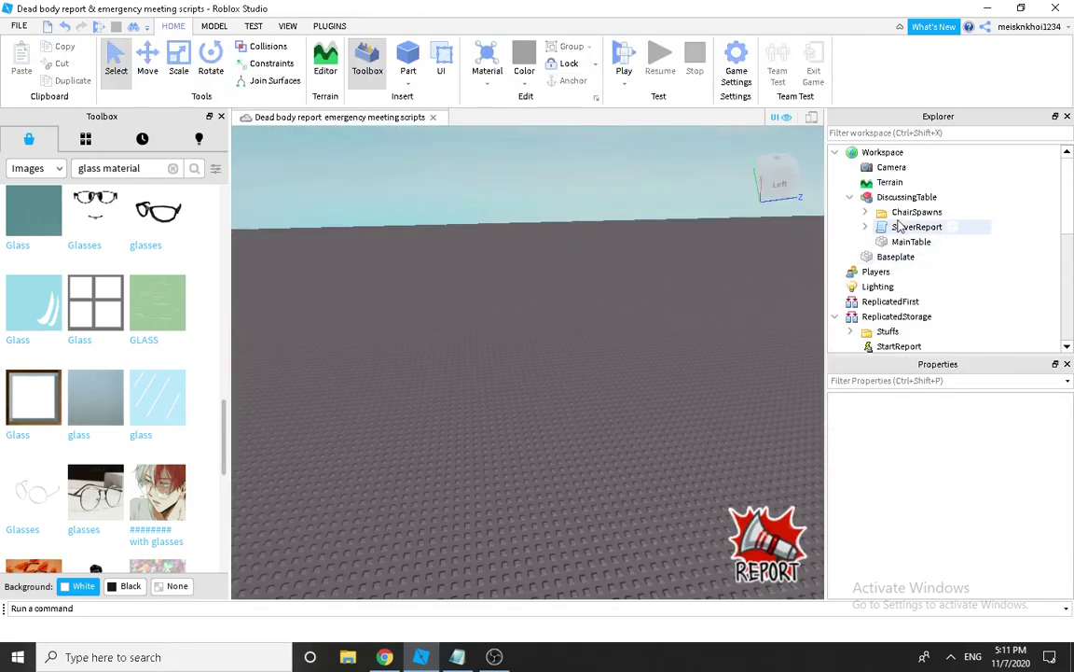
pyautogui.doubleClick(917, 227)
pyautogui.moveTo(494, 657)
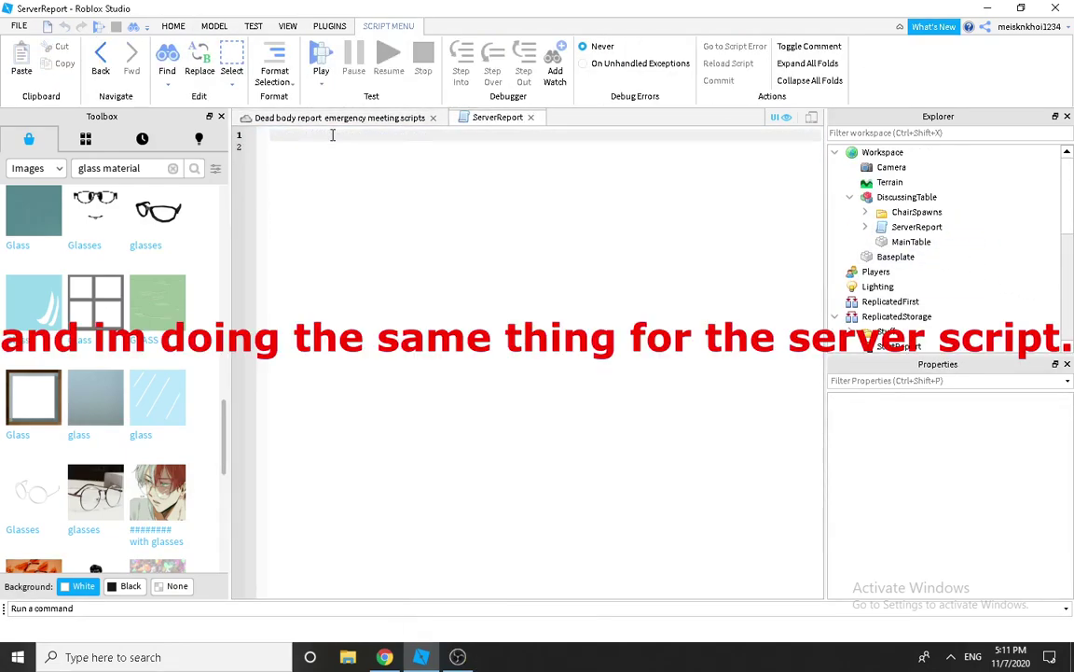
pyautogui.scroll(5, 819, 377)
pyautogui.scroll(-6, 566, 379)
pyautogui.scroll(6, 566, 380)
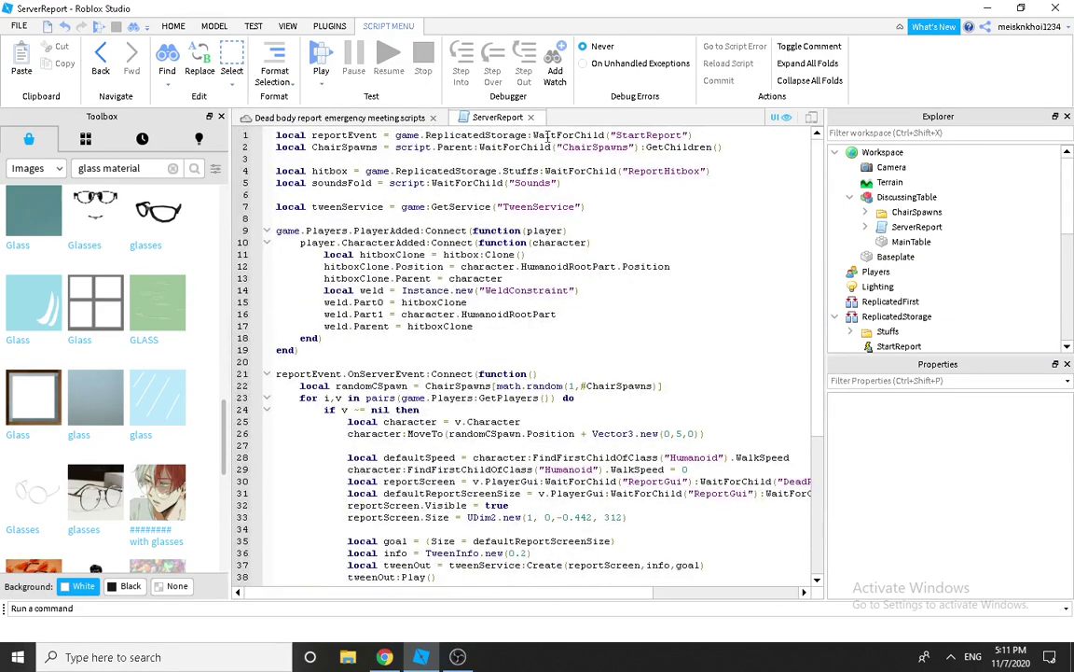
pyautogui.click(531, 117)
# Step: Check the code in the LocalReport and ServerReport scripts for errors
pyautogui.scroll(-3, 1021, 286)
pyautogui.doubleClick(895, 288)
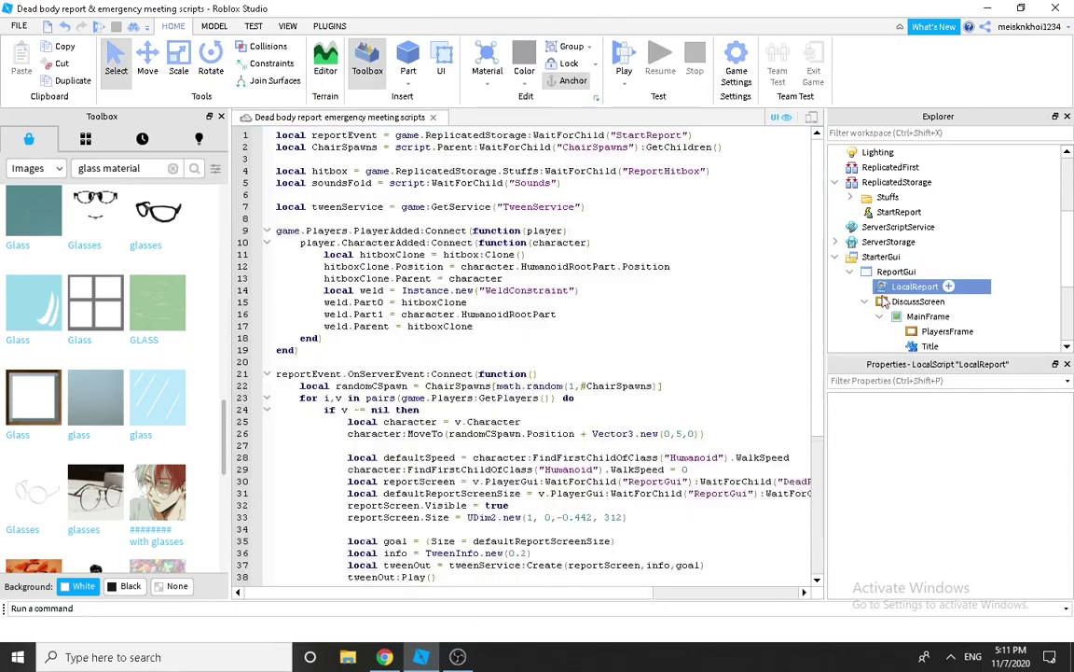
pyautogui.click(864, 302)
pyautogui.click(531, 118)
pyautogui.scroll(2, 919, 276)
pyautogui.doubleClick(910, 184)
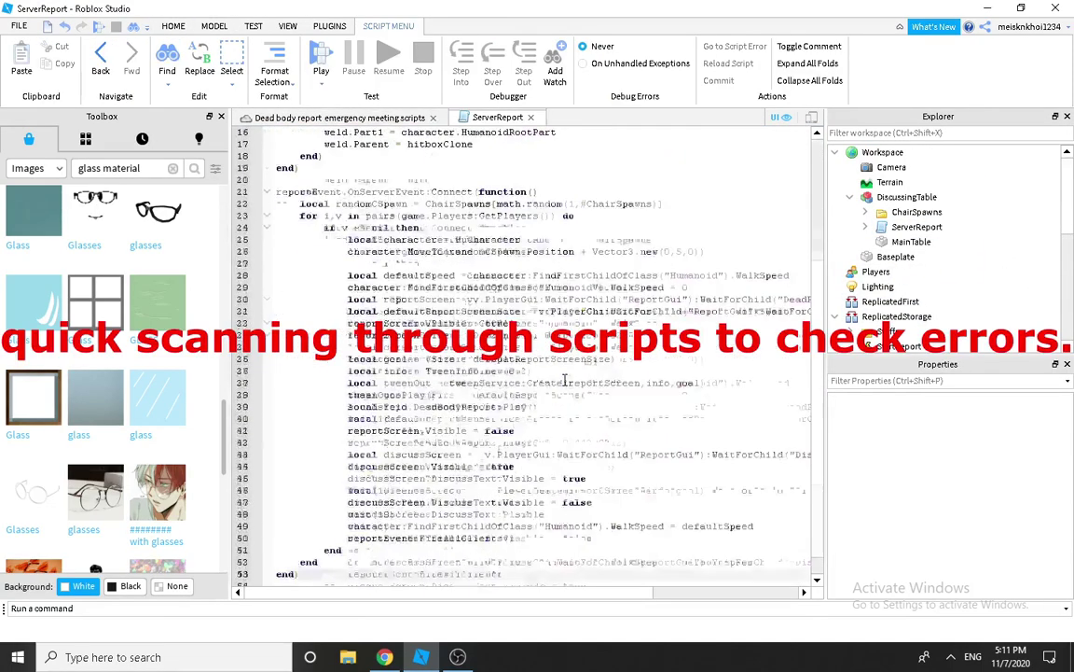
pyautogui.scroll(5, 566, 380)
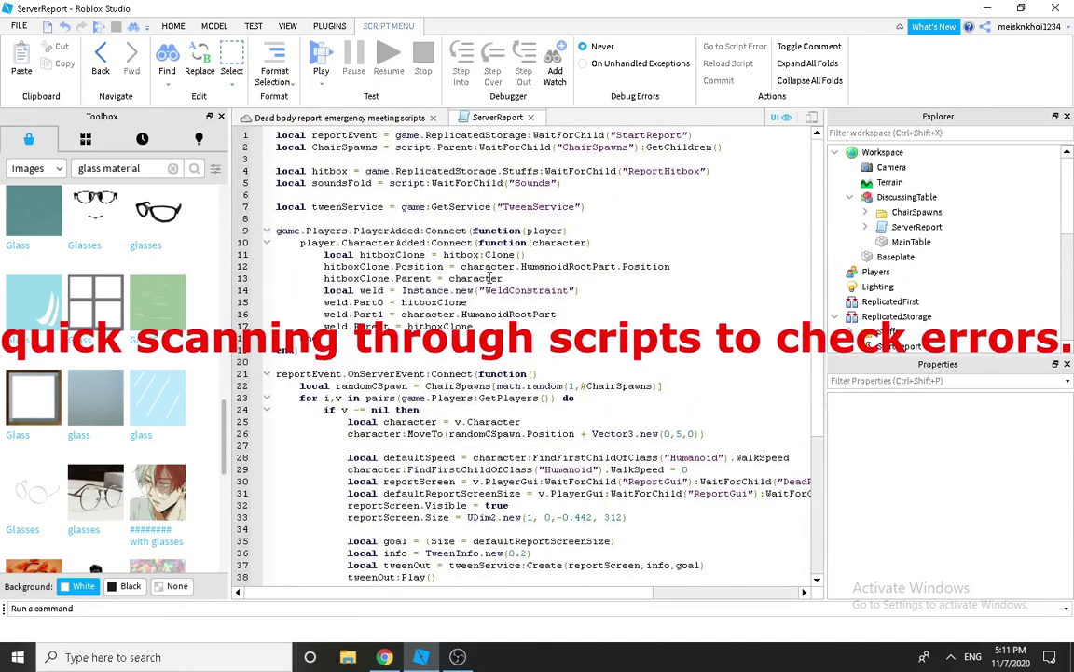
pyautogui.click(531, 117)
pyautogui.scroll(-3, 1022, 286)
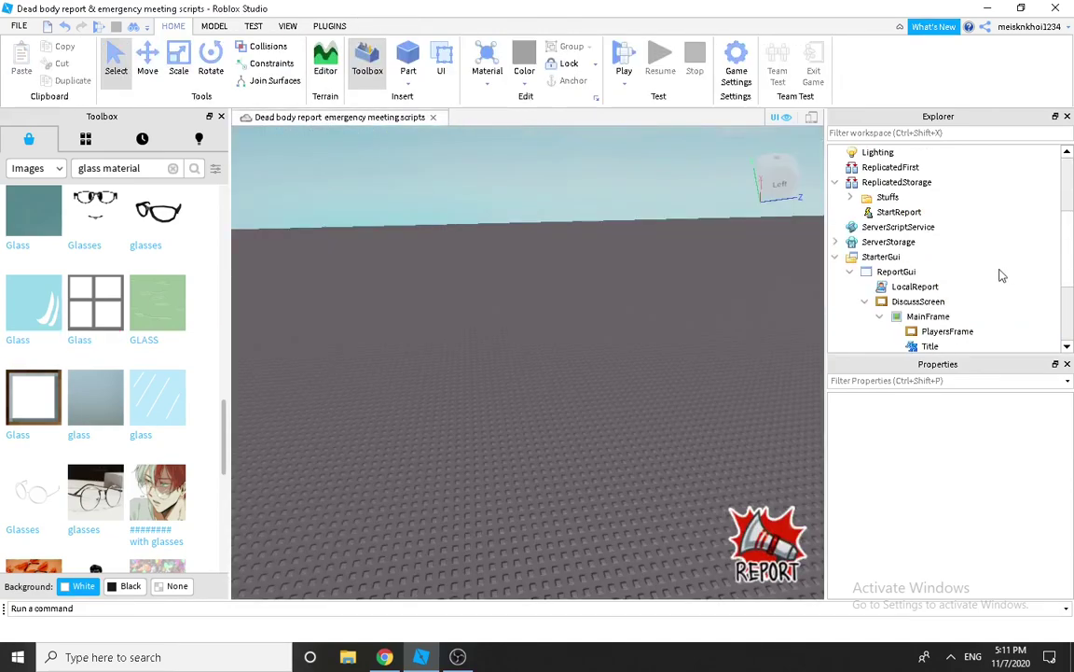
pyautogui.doubleClick(914, 287)
pyautogui.click(865, 301)
pyautogui.click(531, 117)
# Step: Declare local discussTime = 2 above tweenService in ServerReport and use discussTime in the wait before the walk speed is restored
pyautogui.scroll(2, 919, 278)
pyautogui.doubleClick(916, 183)
pyautogui.click(525, 196)
pyautogui.press('Return')
pyautogui.press('Return')
pyautogui.click(305, 202)
pyautogui.write('local discussTime = 2')
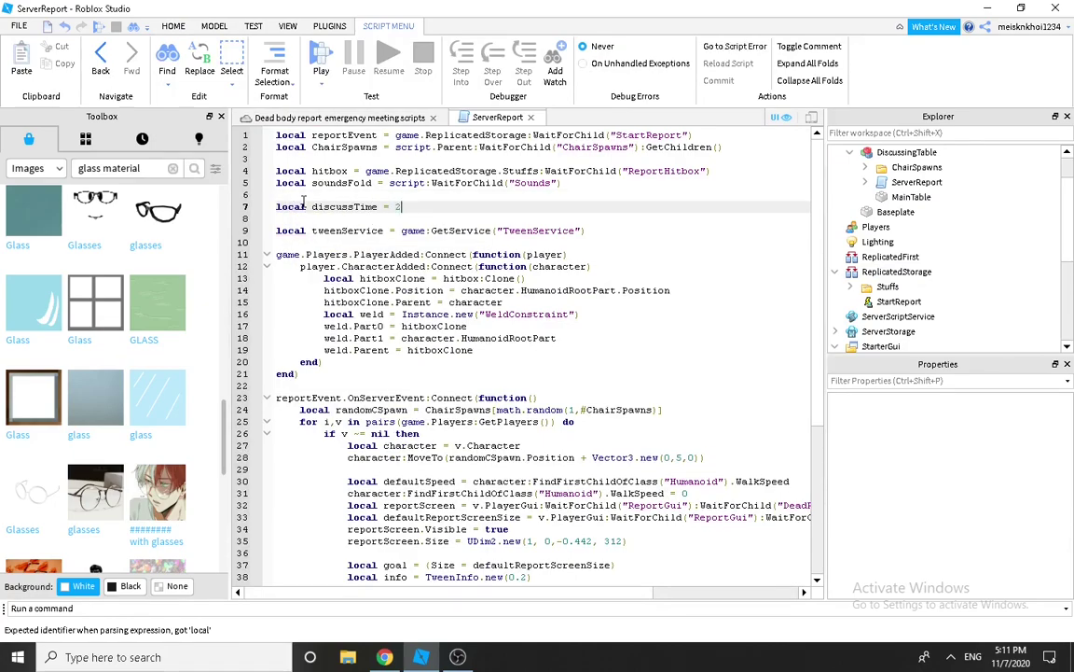
pyautogui.scroll(-6, 373, 420)
pyautogui.click(392, 490)
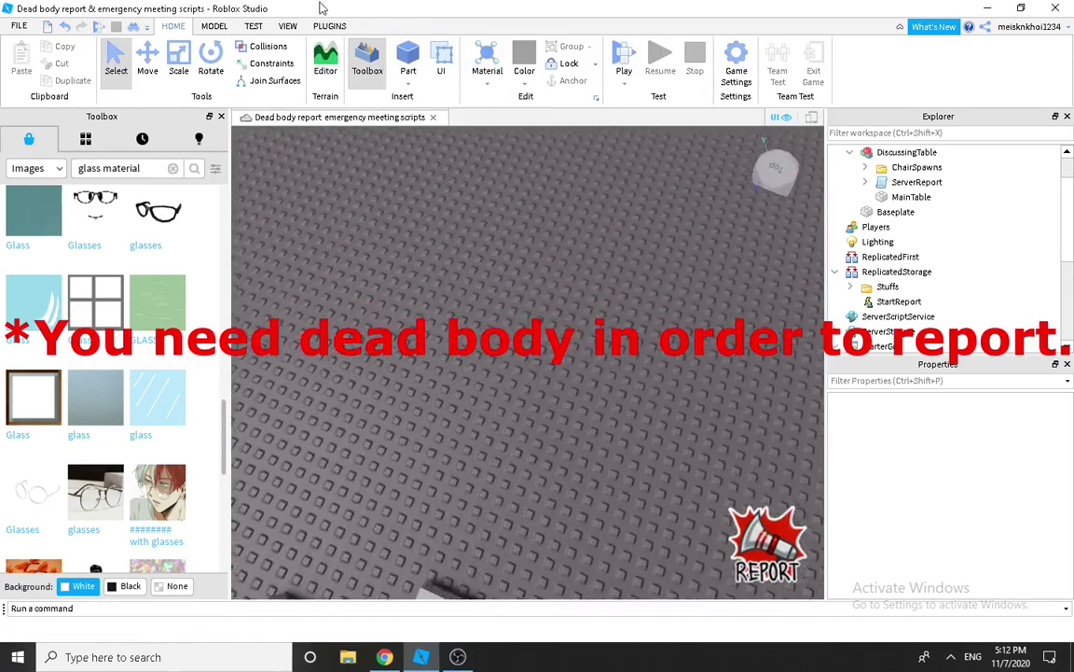
# Step: Insert a dummy character with Rig Builder and position it on the baseplate
pyautogui.click(288, 26)
pyautogui.click(330, 25)
pyautogui.click(908, 82)
pyautogui.click(577, 321)
pyautogui.moveTo(576, 360); pyautogui.dragTo(569, 306)
# Step: Set the Health of the dummy's Humanoid to 0
pyautogui.click(850, 213)
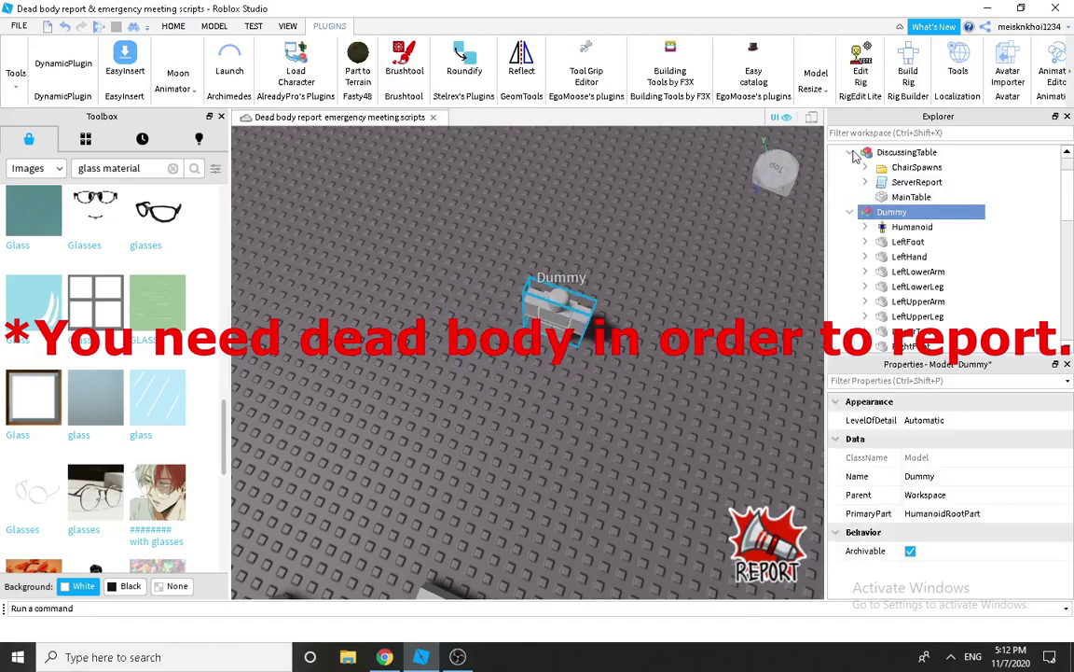
pyautogui.click(850, 152)
pyautogui.click(903, 184)
pyautogui.scroll(-4, 1004, 530)
pyautogui.scroll(-6, 942, 504)
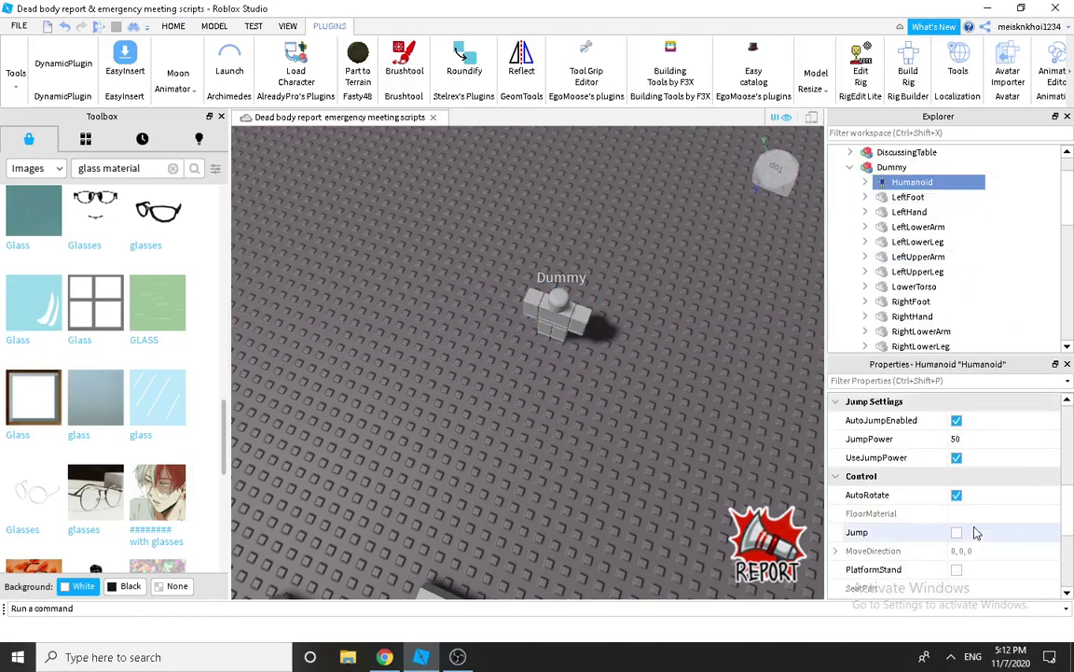
pyautogui.click(973, 516)
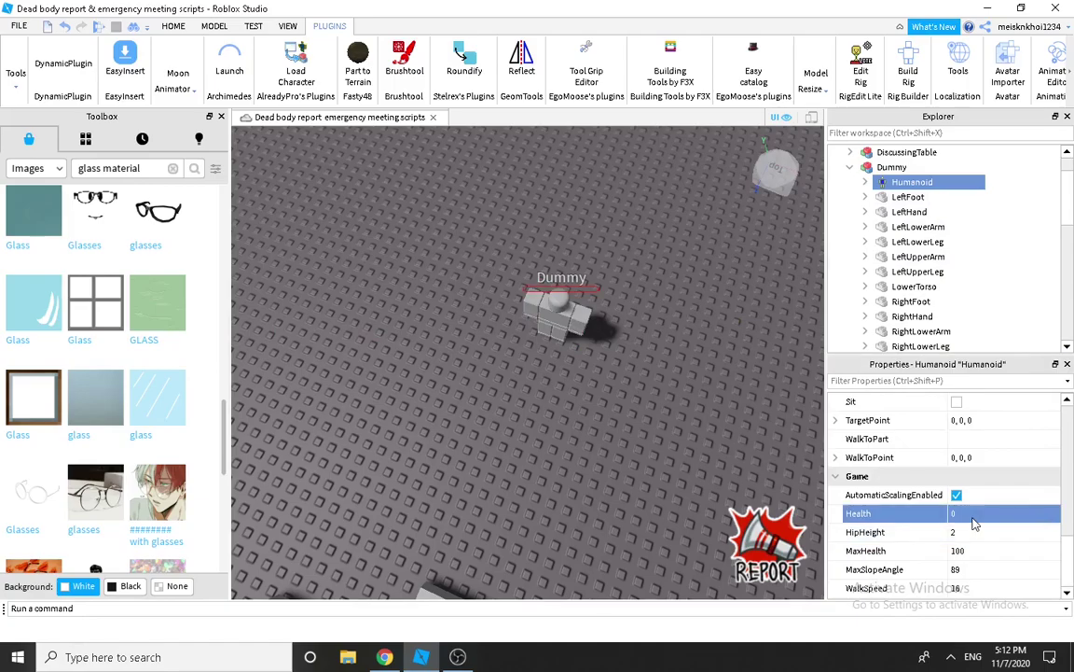
# Step: Rotate the dummy so that it lies like a dead body on the baseplate
pyautogui.click(563, 314)
pyautogui.moveTo(641, 312); pyautogui.dragTo(523, 303, button='right')
pyautogui.click(173, 27)
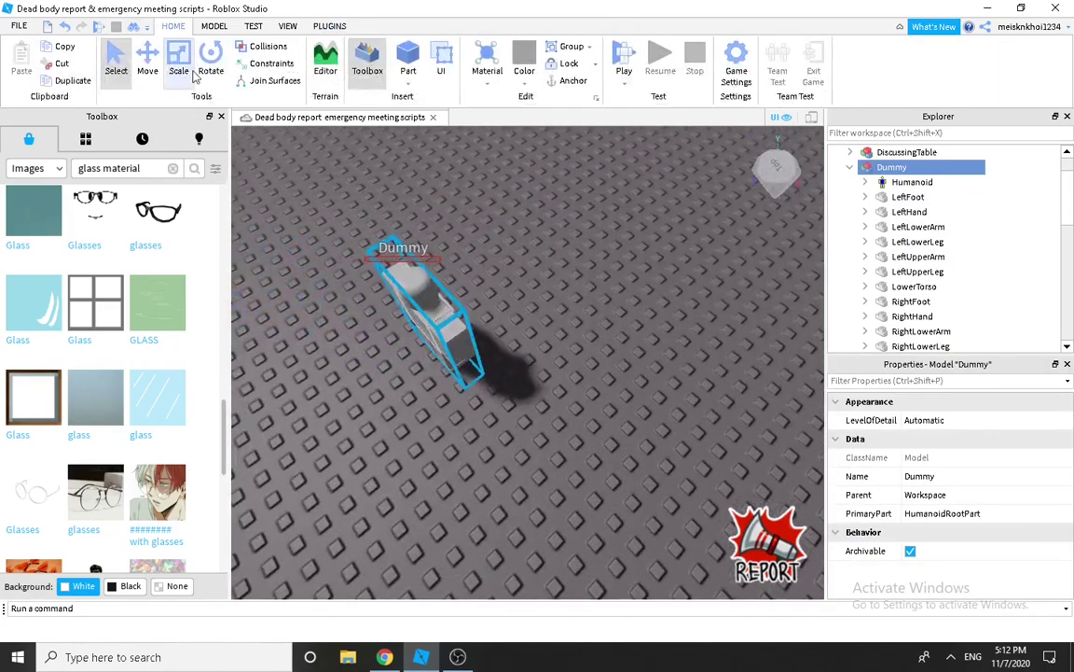
pyautogui.click(207, 70)
pyautogui.click(504, 301)
pyautogui.moveTo(471, 258); pyautogui.dragTo(376, 316)
pyautogui.moveTo(478, 308); pyautogui.dragTo(476, 360)
pyautogui.click(547, 258)
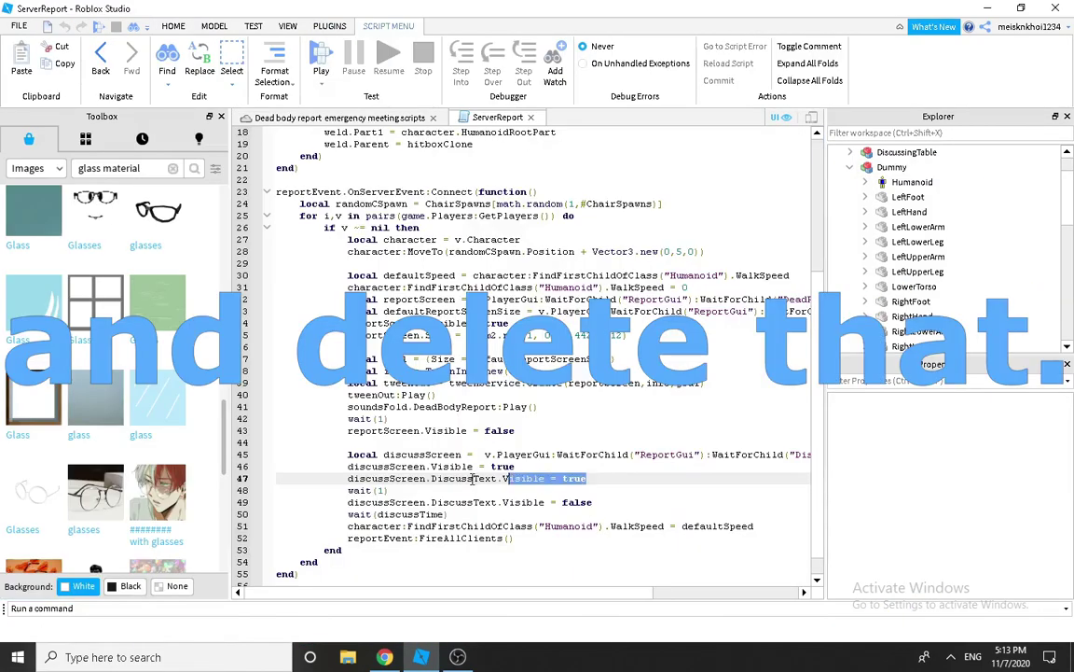
# Step: Delete both DiscussText.Visible lines and the wait(1) between them from the ServerReport script
pyautogui.moveTo(587, 478); pyautogui.dragTo(348, 478)
pyautogui.moveTo(597, 504); pyautogui.dragTo(348, 479)
pyautogui.press('BackSpace')
pyautogui.press('BackSpace')
pyautogui.press('BackSpace')
pyautogui.press('BackSpace')
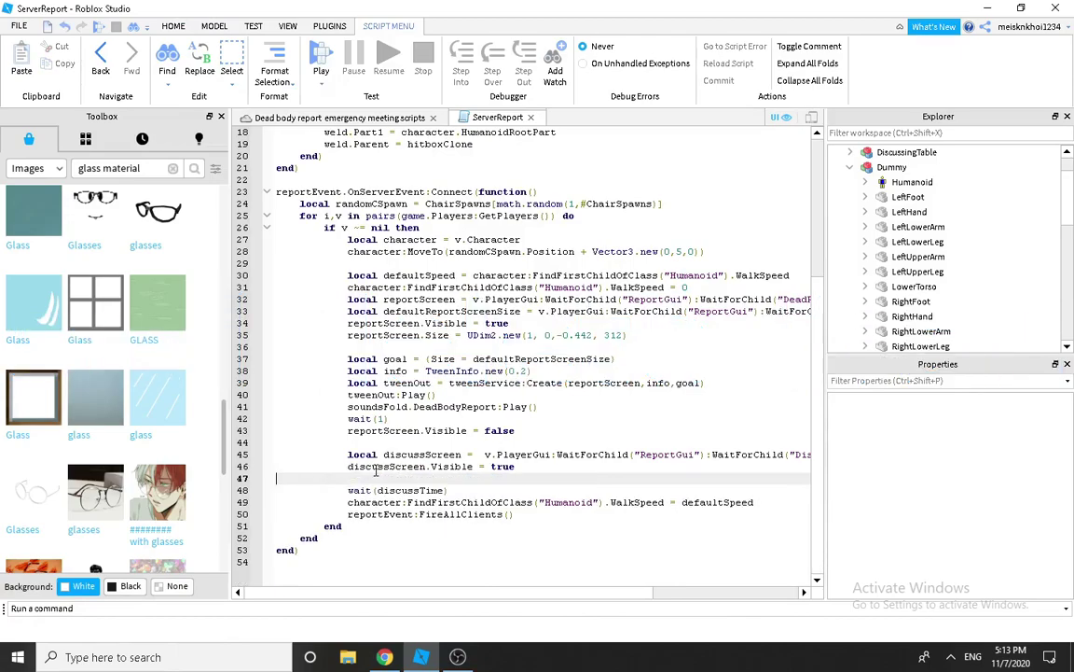